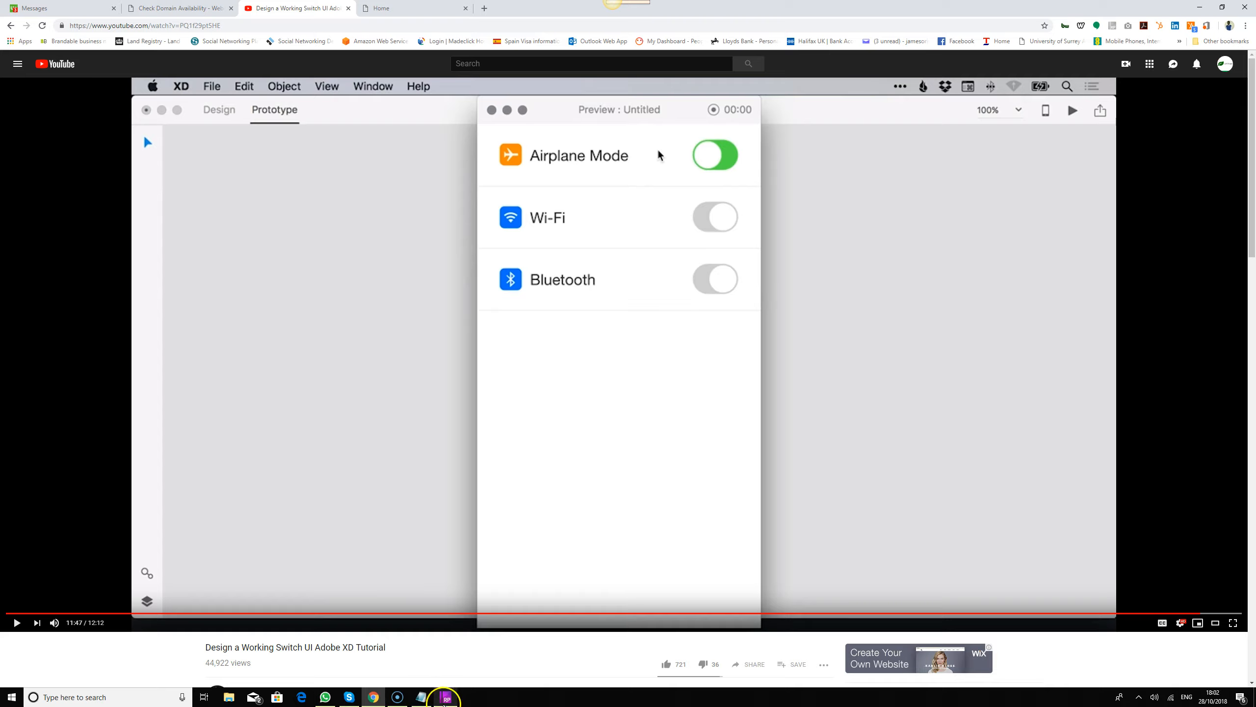
Switch to Axure RP, centre the Home page and its back image both ways, and set the page's back color to orange FF6600.
click(445, 698)
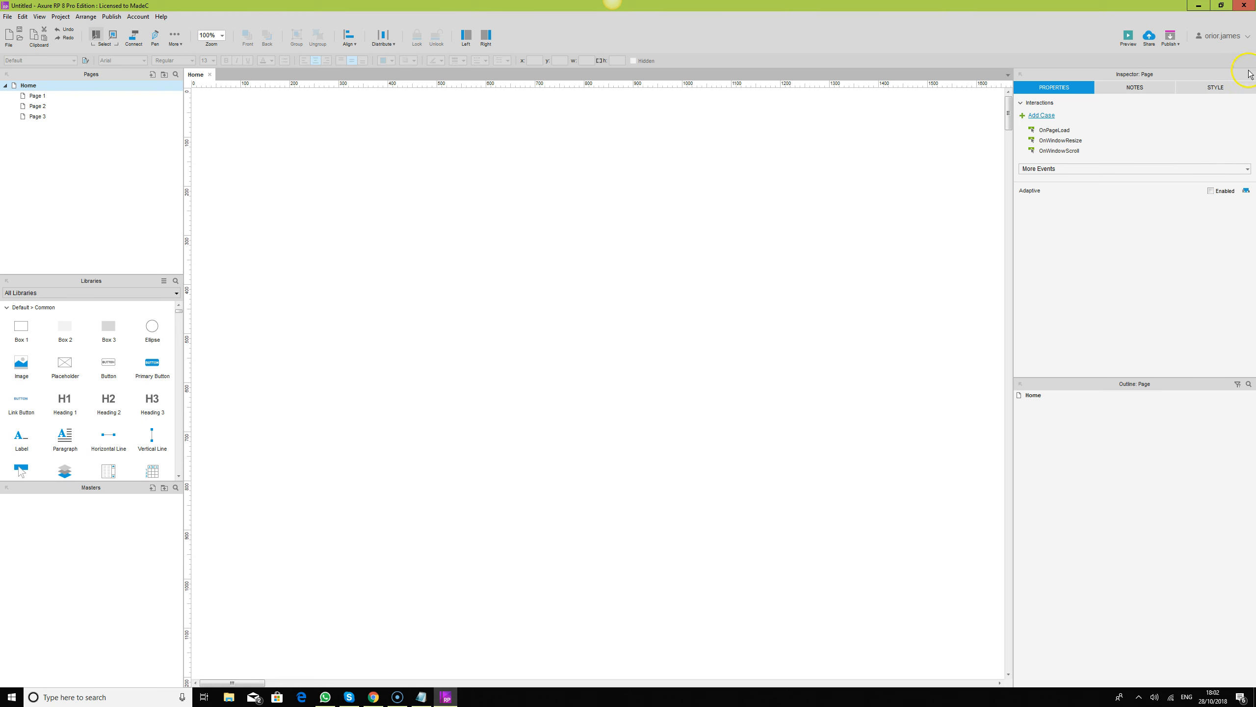
click(1217, 88)
click(1246, 121)
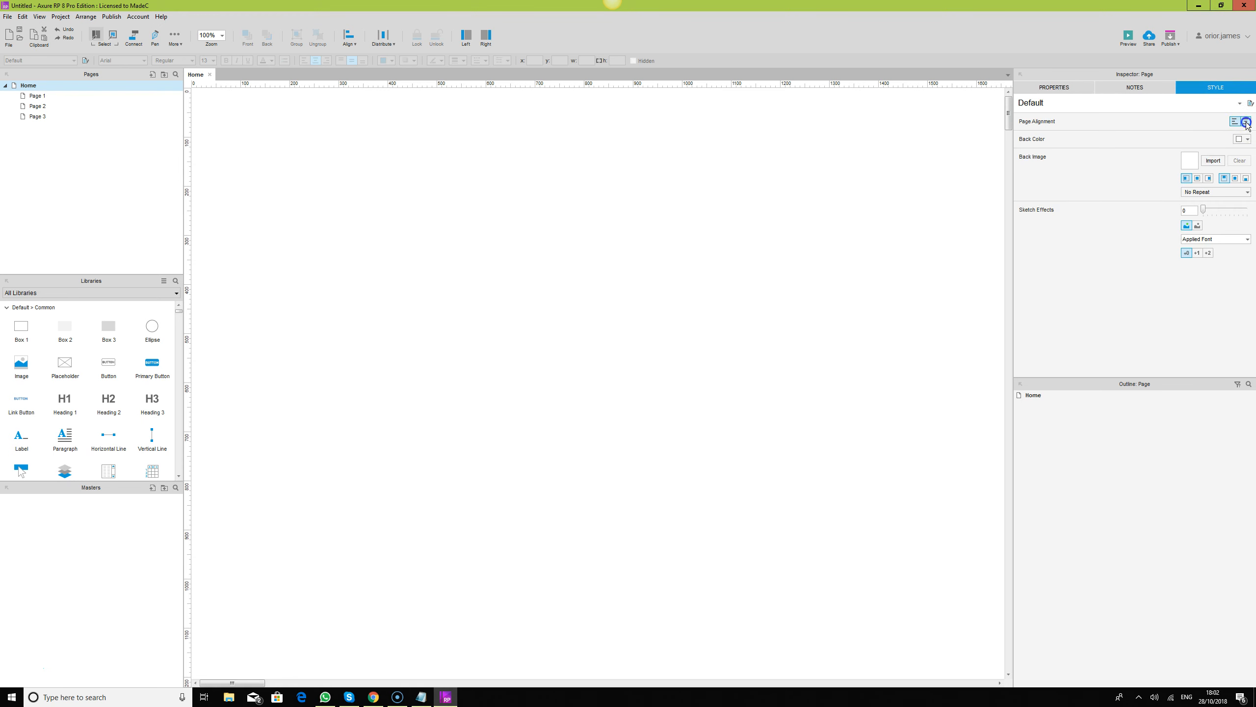
click(1198, 178)
click(1236, 179)
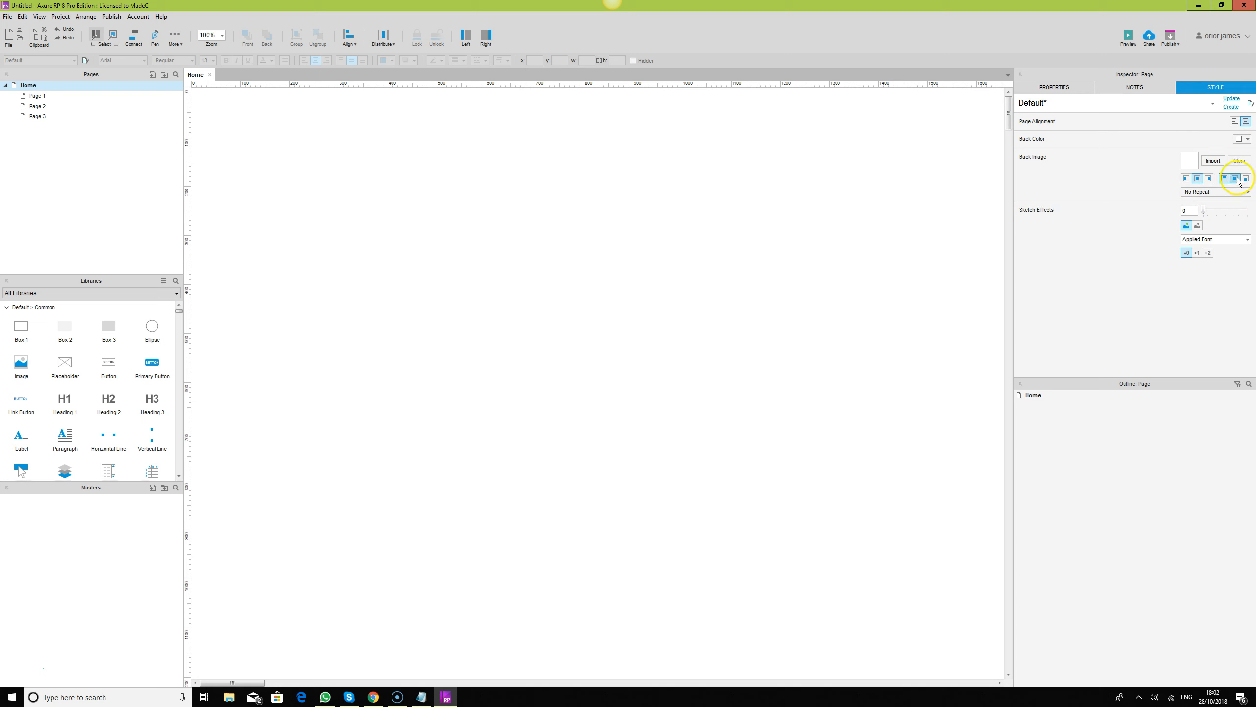
click(1243, 139)
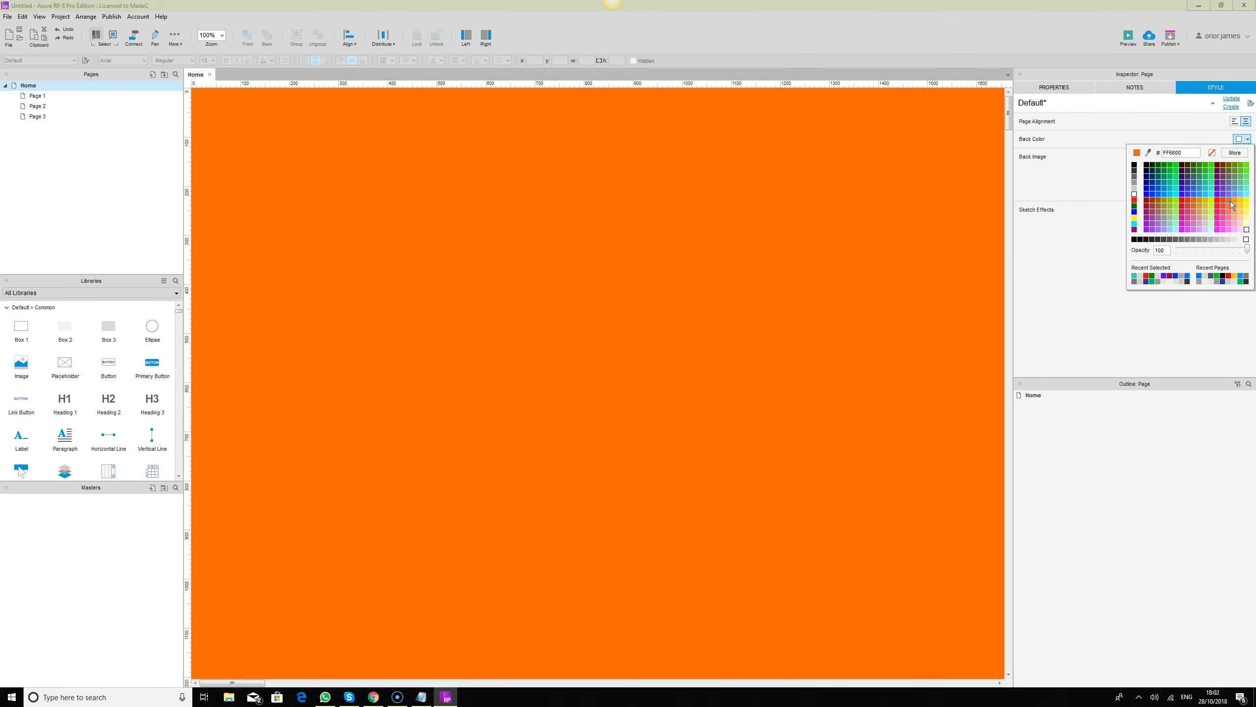
click(1232, 205)
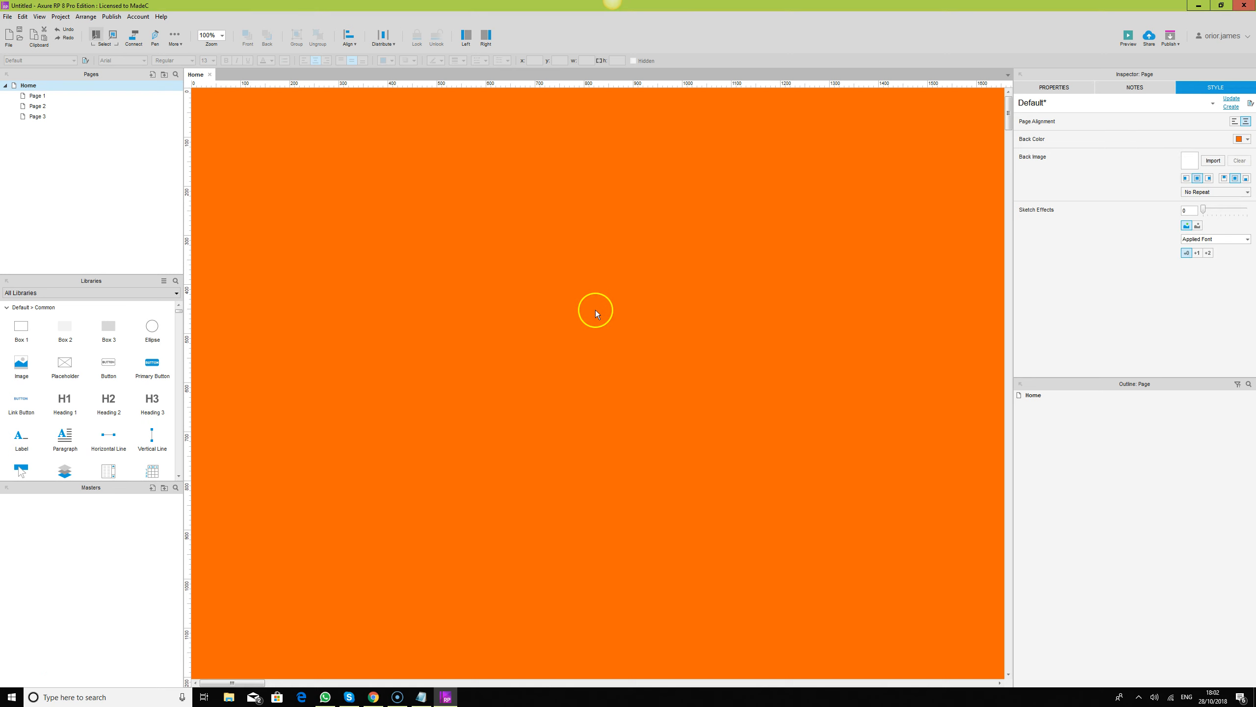
Place a Box 1 rectangle on the page at about X 578, Y 49, sized about 533 by 923.
drag(30, 321, 736, 565)
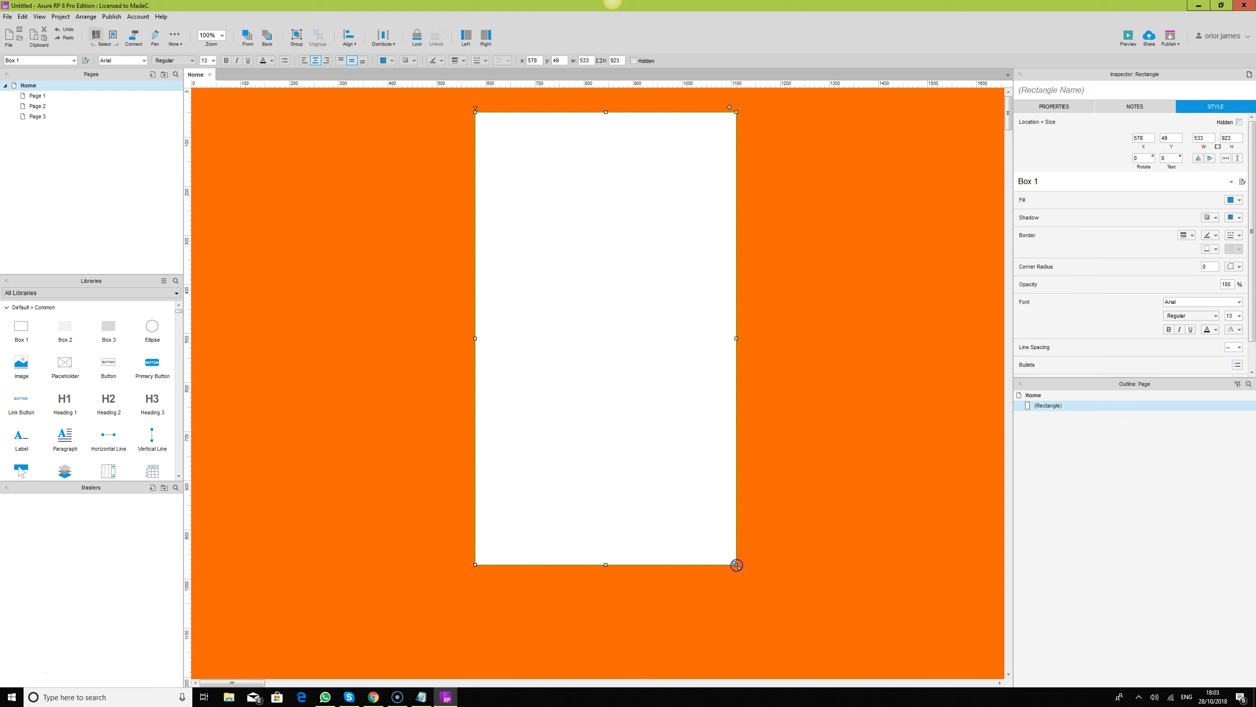
click(933, 336)
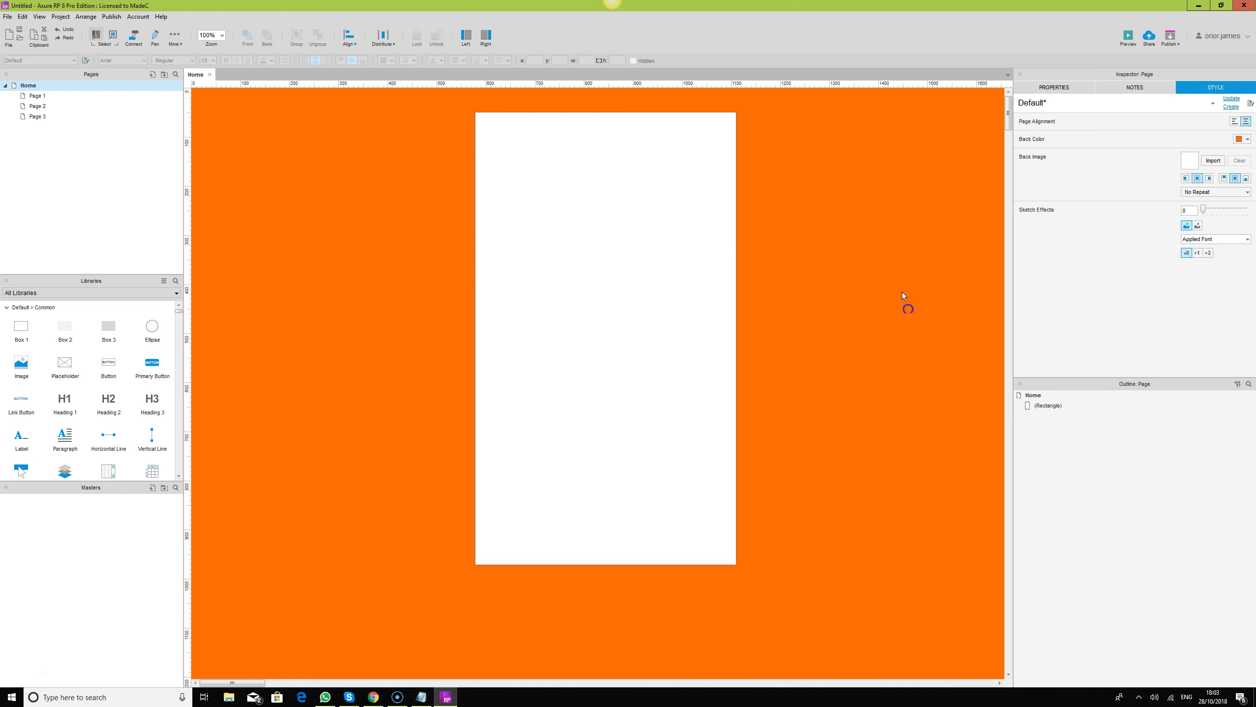
click(548, 282)
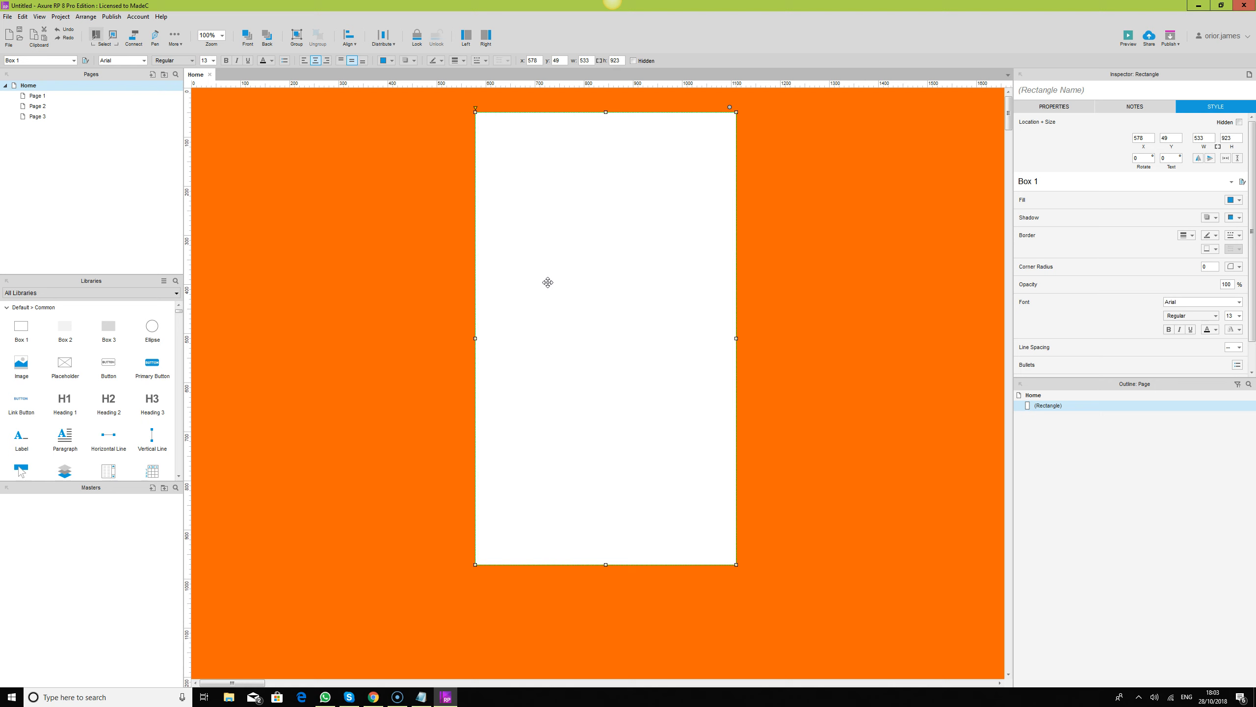
Place a second Box 1, about 251 by 76, on the orange area beside the tall rectangle and set the zoom to 125%.
click(372, 697)
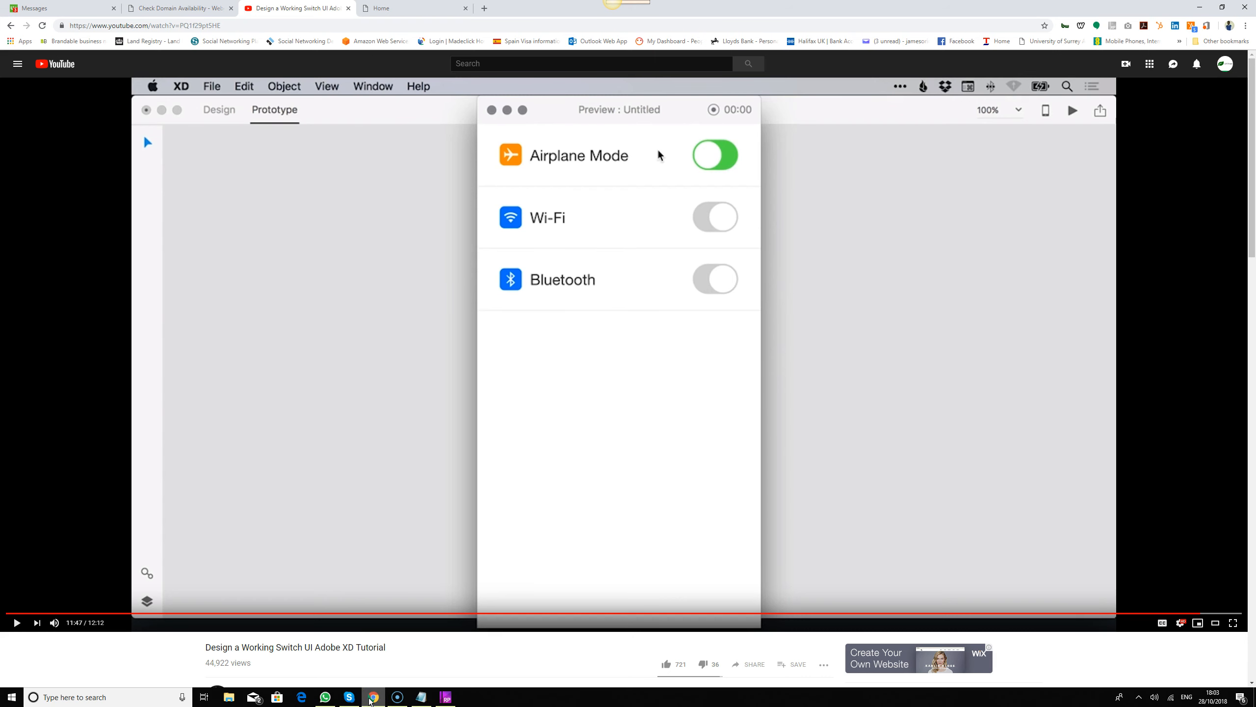
click(372, 697)
drag(21, 327, 266, 248)
drag(424, 311, 399, 268)
double_click(207, 35)
text(125)
key(Return)
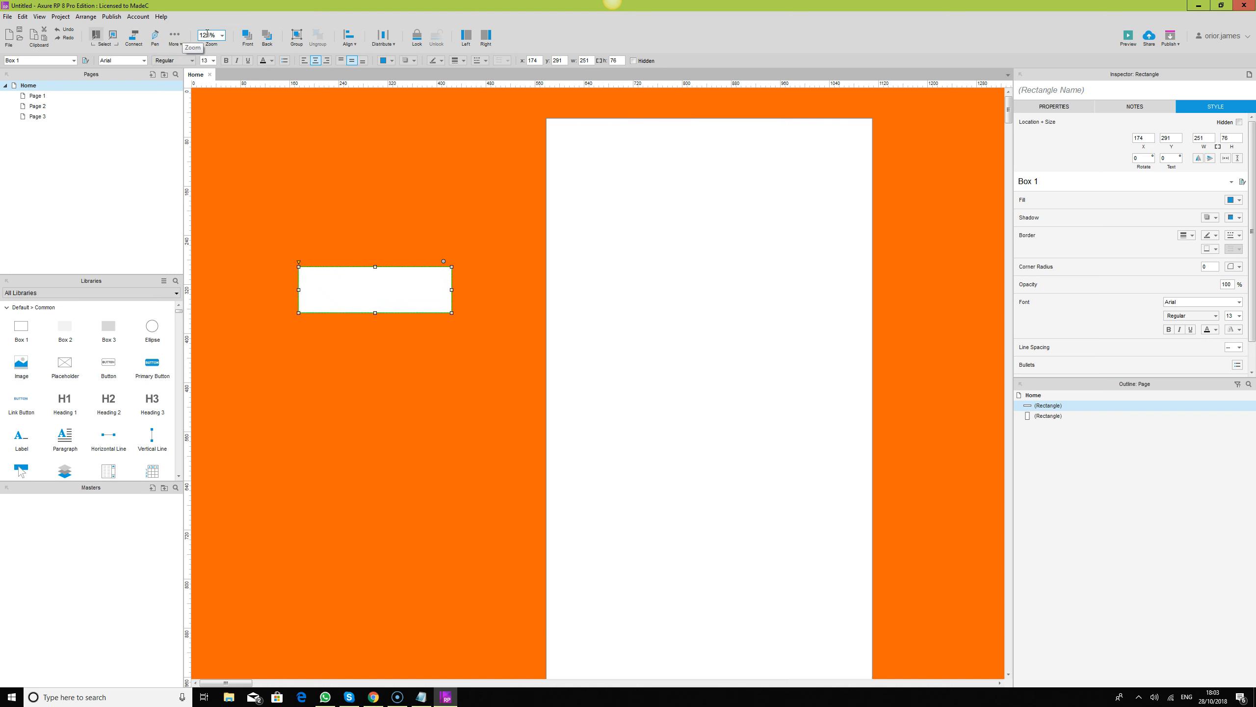
Round the small rectangle's corners fully into a pill shape with a corner radius of about 128.
click(465, 366)
click(413, 300)
drag(300, 260, 586, 300)
click(373, 359)
click(375, 291)
click(377, 359)
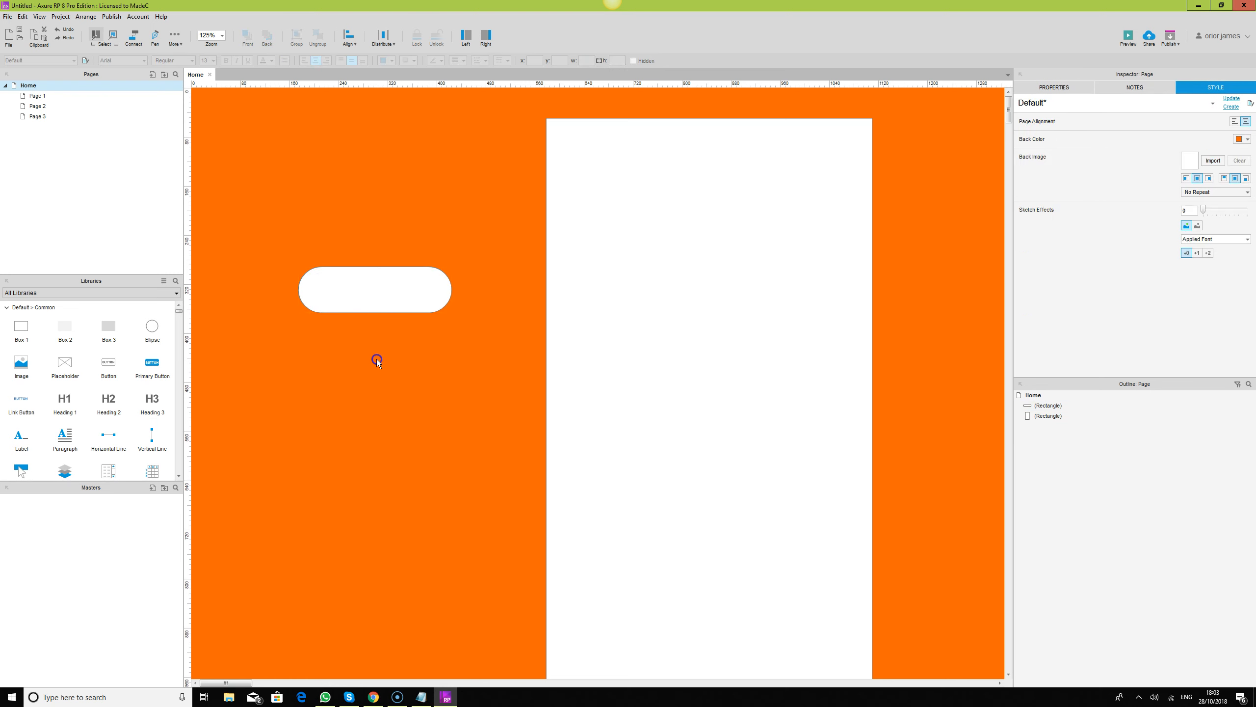
Name the pill-shaped rectangle Switch_states.
click(396, 292)
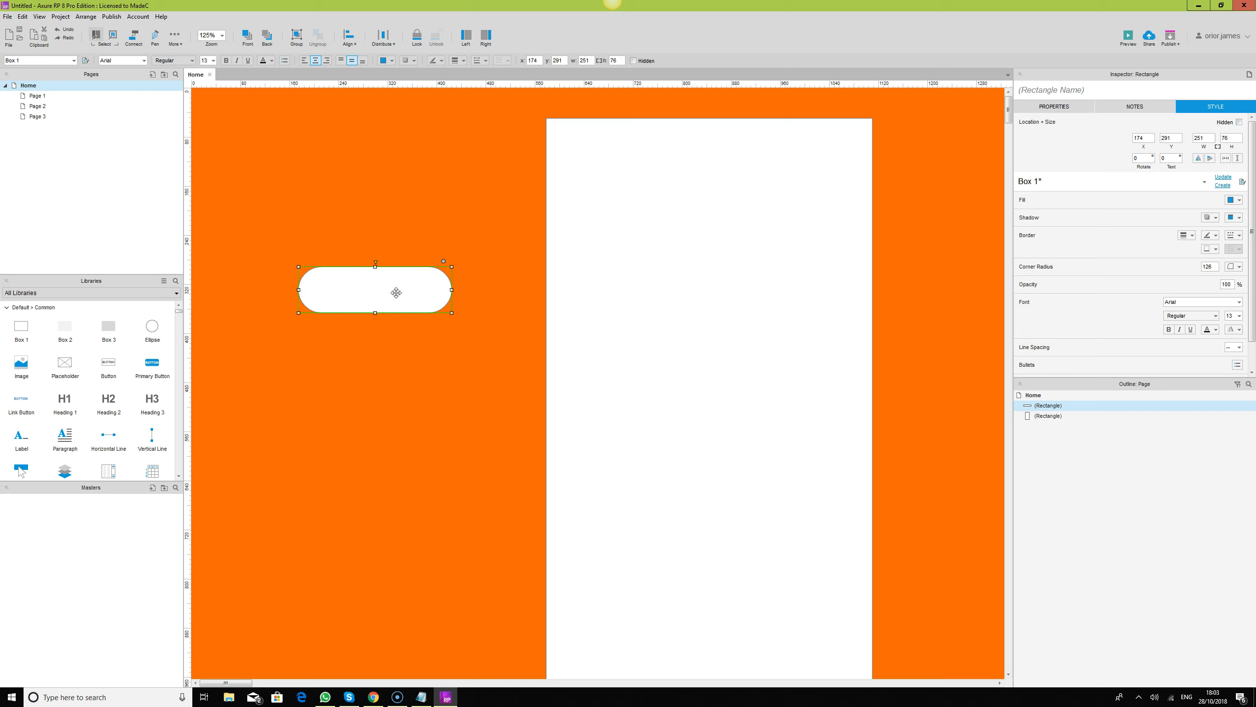
click(1047, 90)
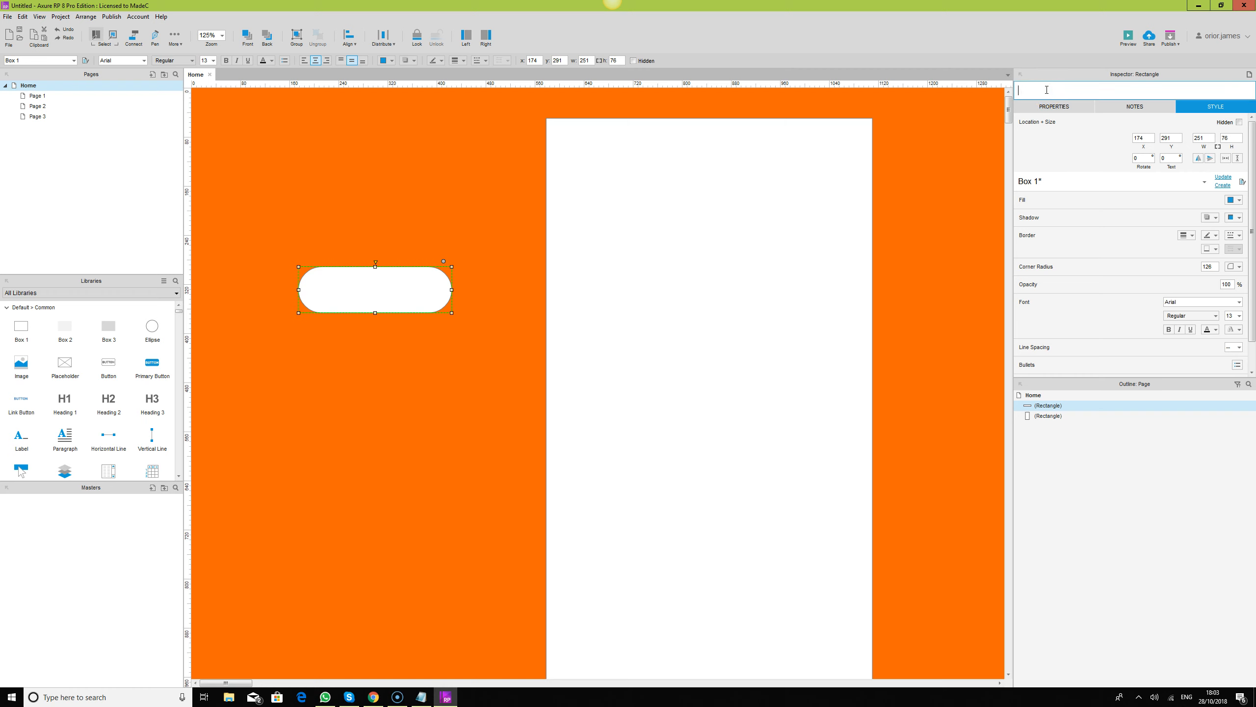
text(Switch_states)
click(507, 294)
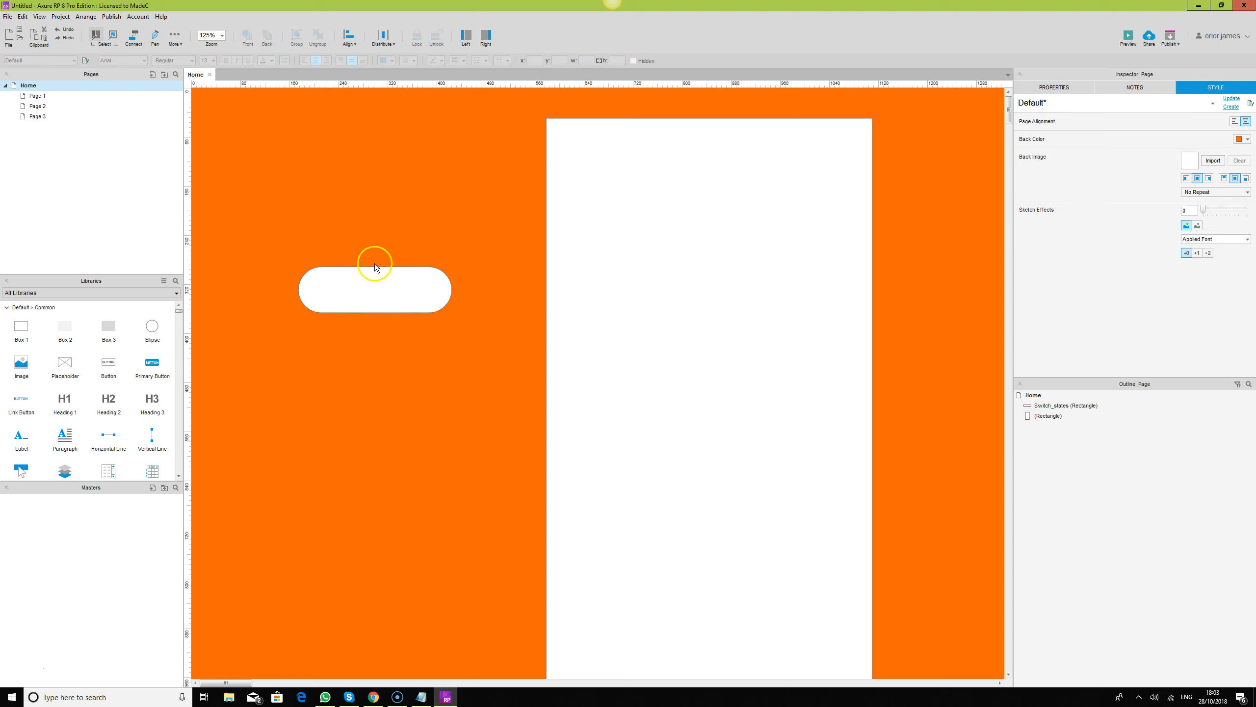
Examine the interaction styles offered for the Switch_states rectangle, including the Selected and Disabled states.
click(426, 290)
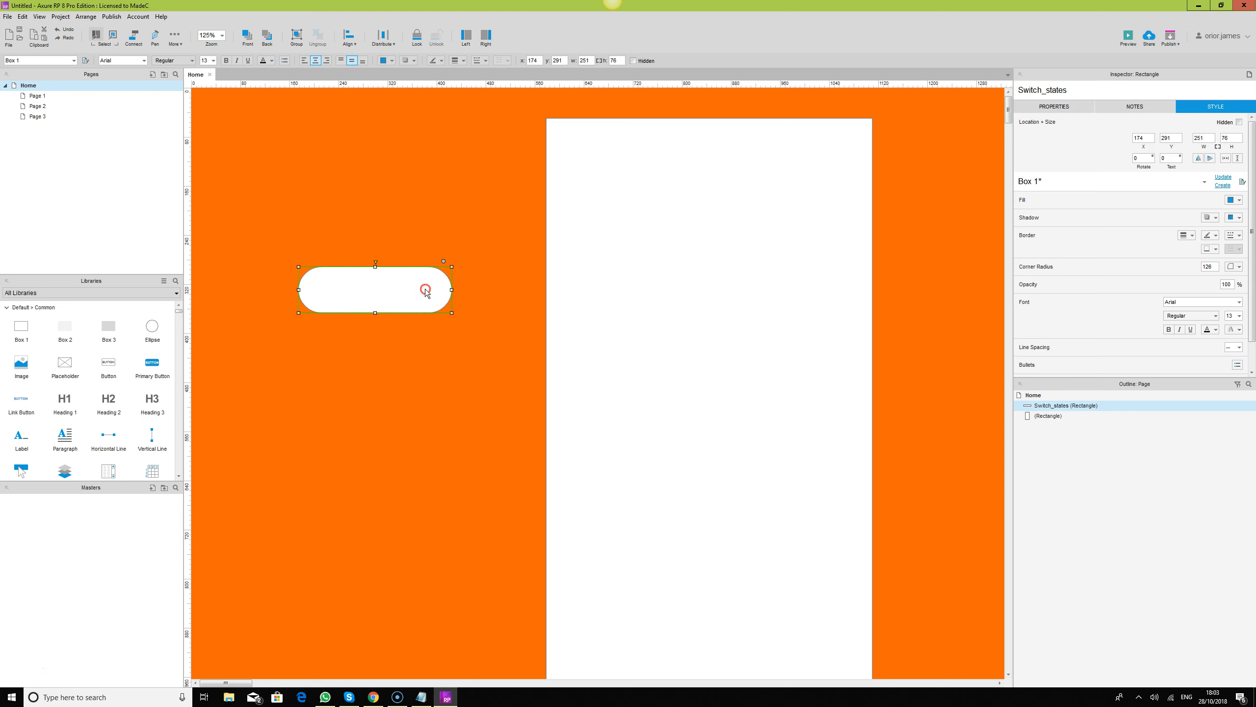
right_click(426, 289)
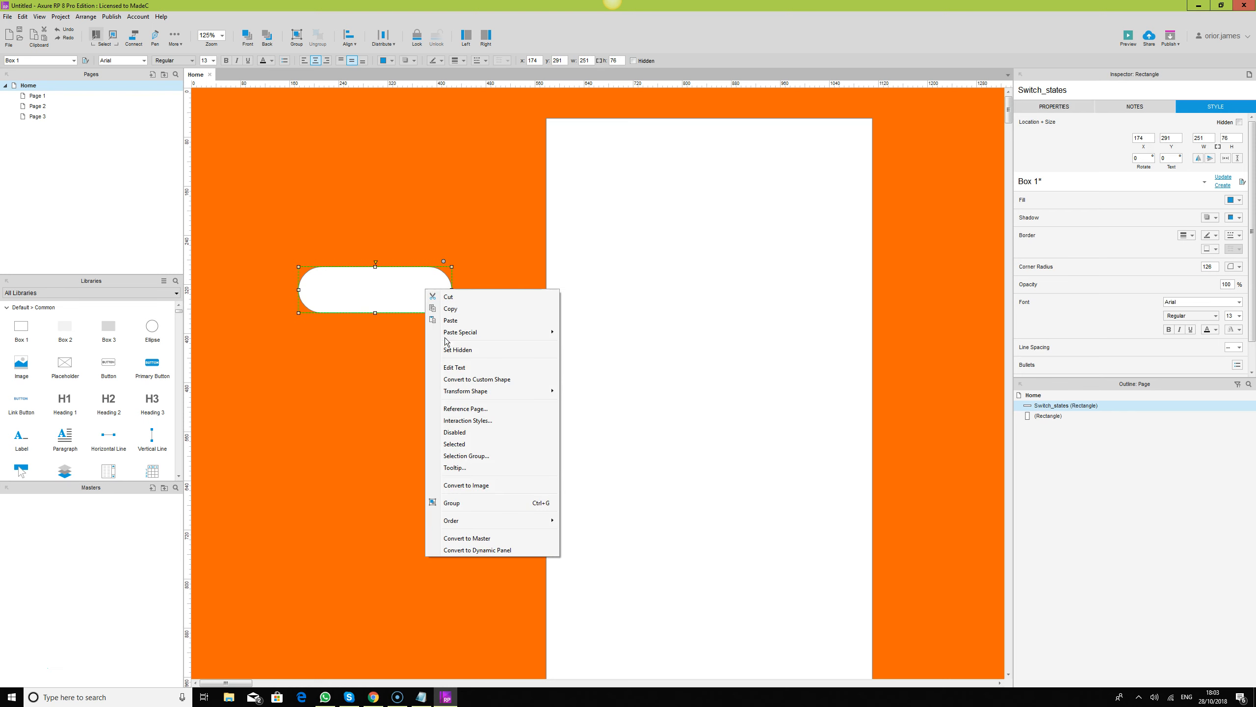
click(489, 423)
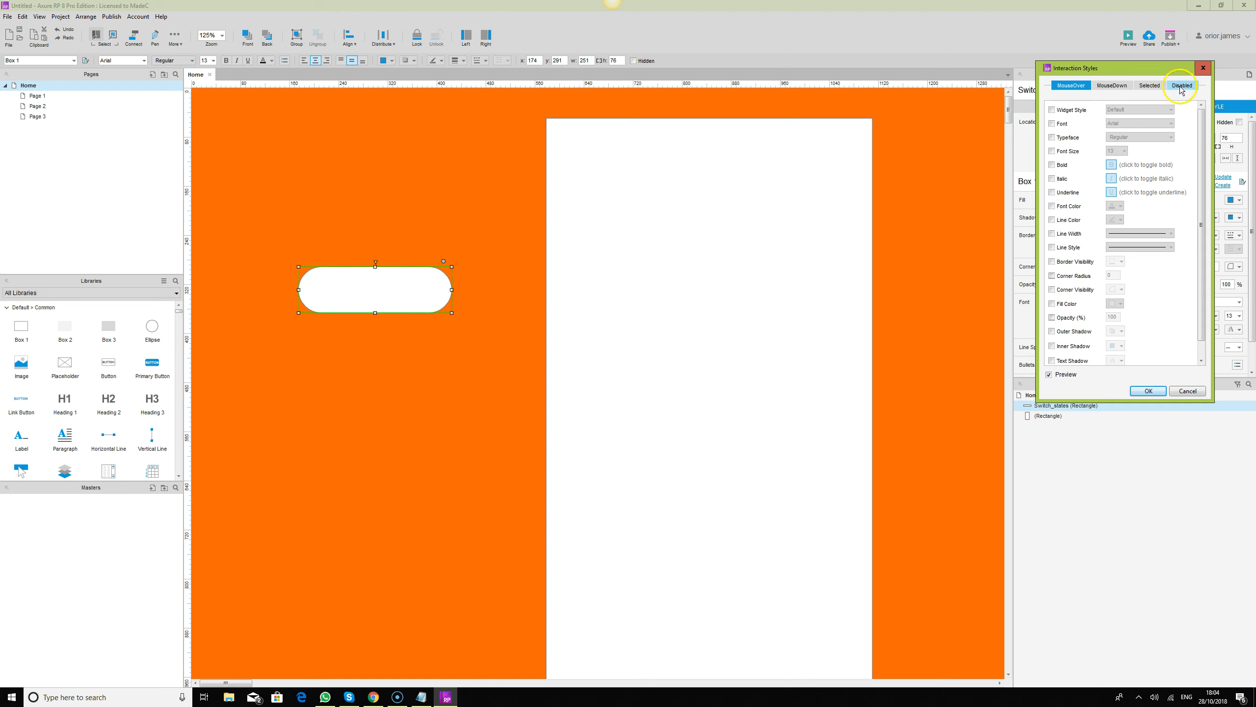
click(1204, 67)
click(389, 177)
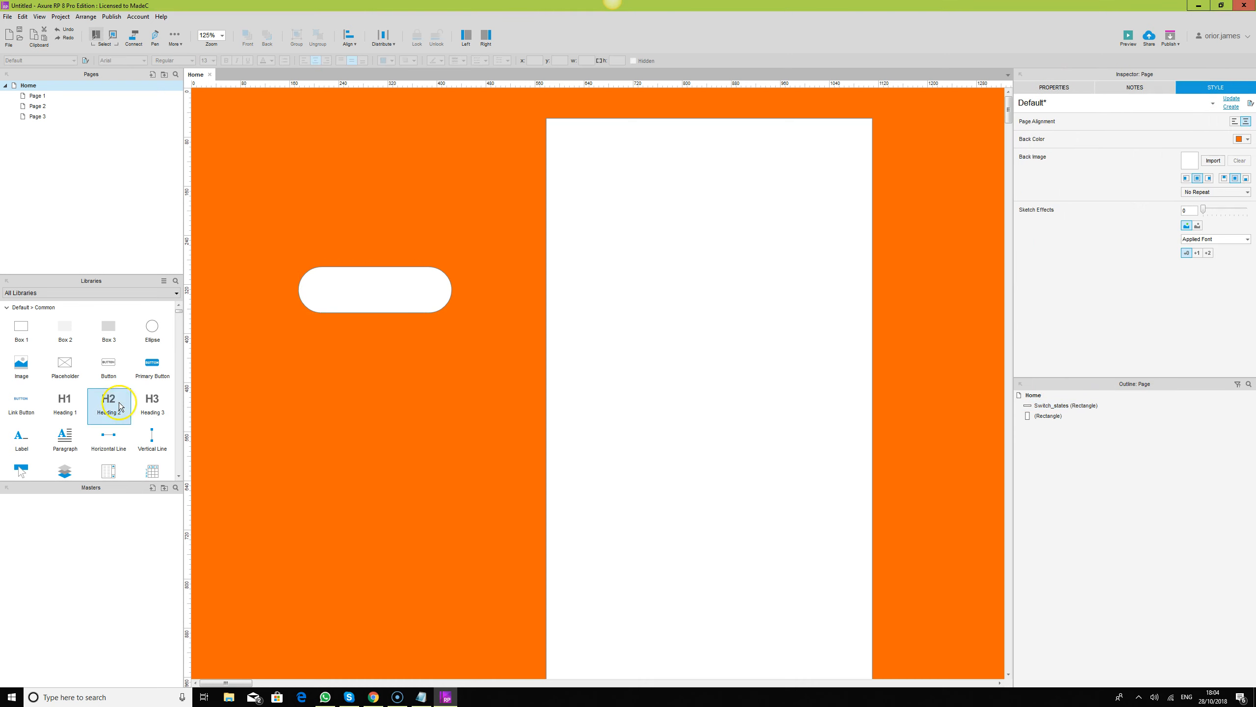
Place a circle about 76 wide inside the left end of the Switch_states rectangle and fill the rectangle with green.
drag(151, 327, 294, 262)
drag(397, 365, 329, 295)
click(387, 300)
click(392, 61)
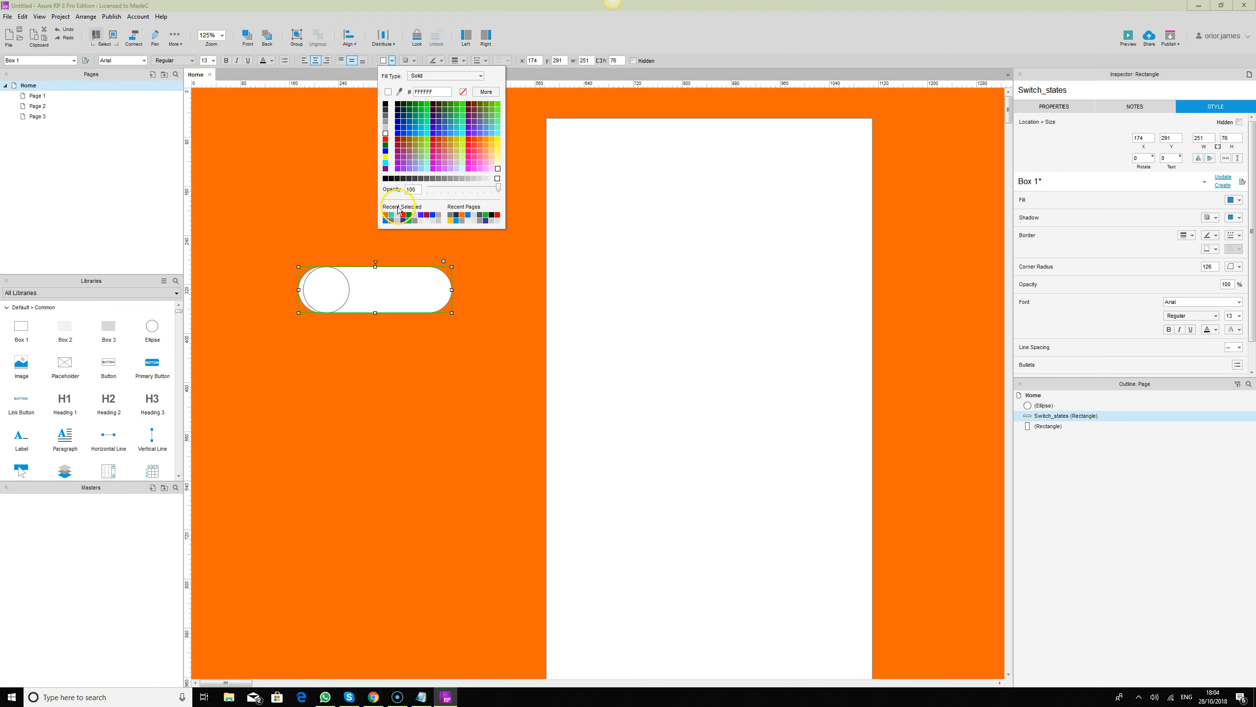
click(409, 215)
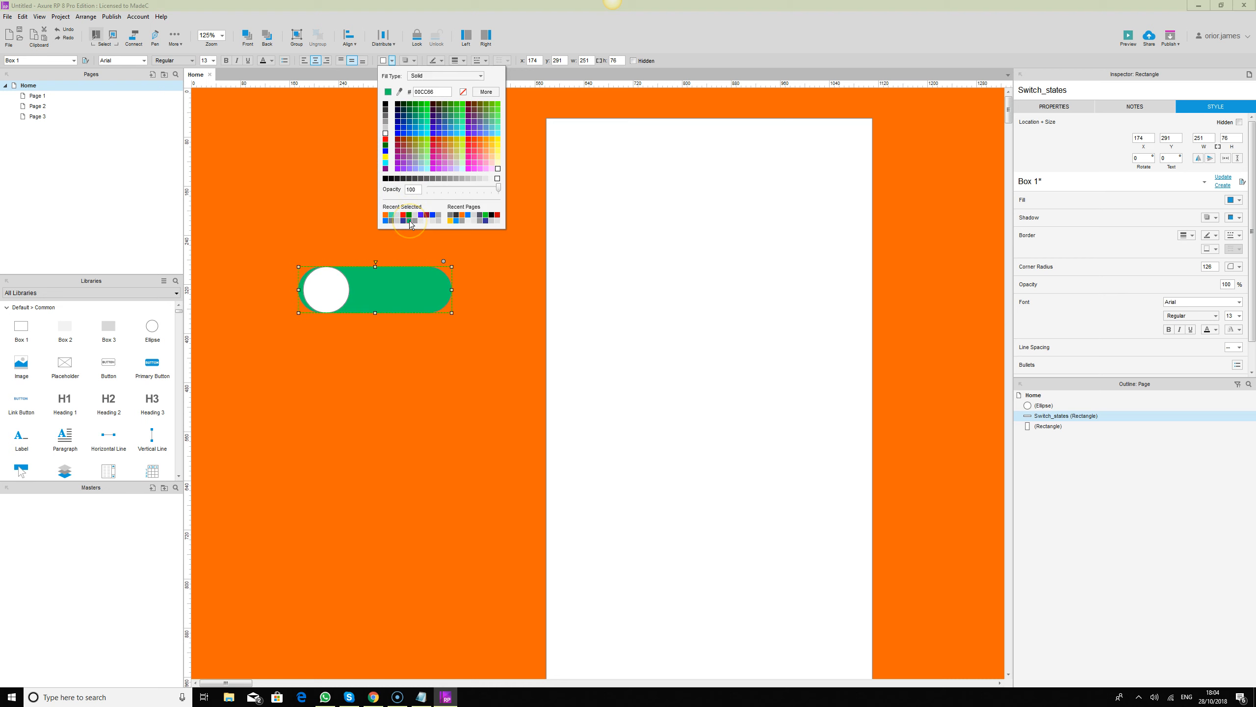
click(411, 223)
Remove the border from both the circle and the green Switch_states rectangle.
drag(263, 230, 462, 390)
click(465, 60)
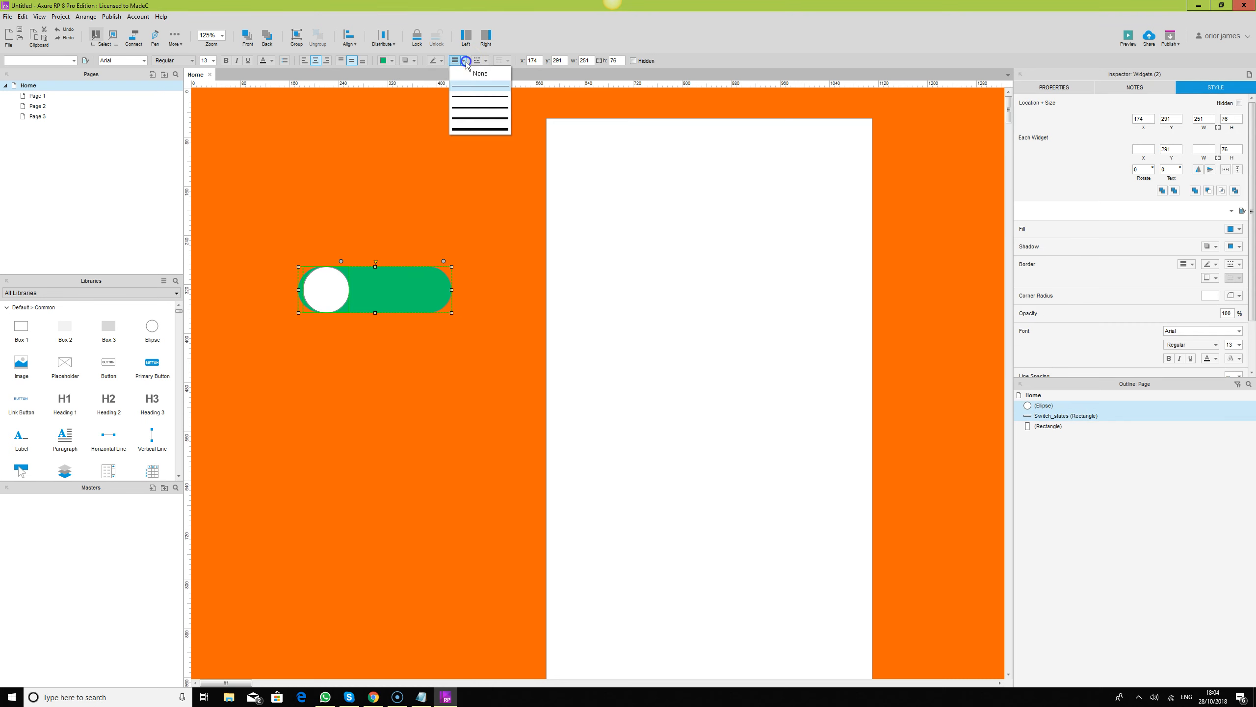
click(472, 72)
click(454, 220)
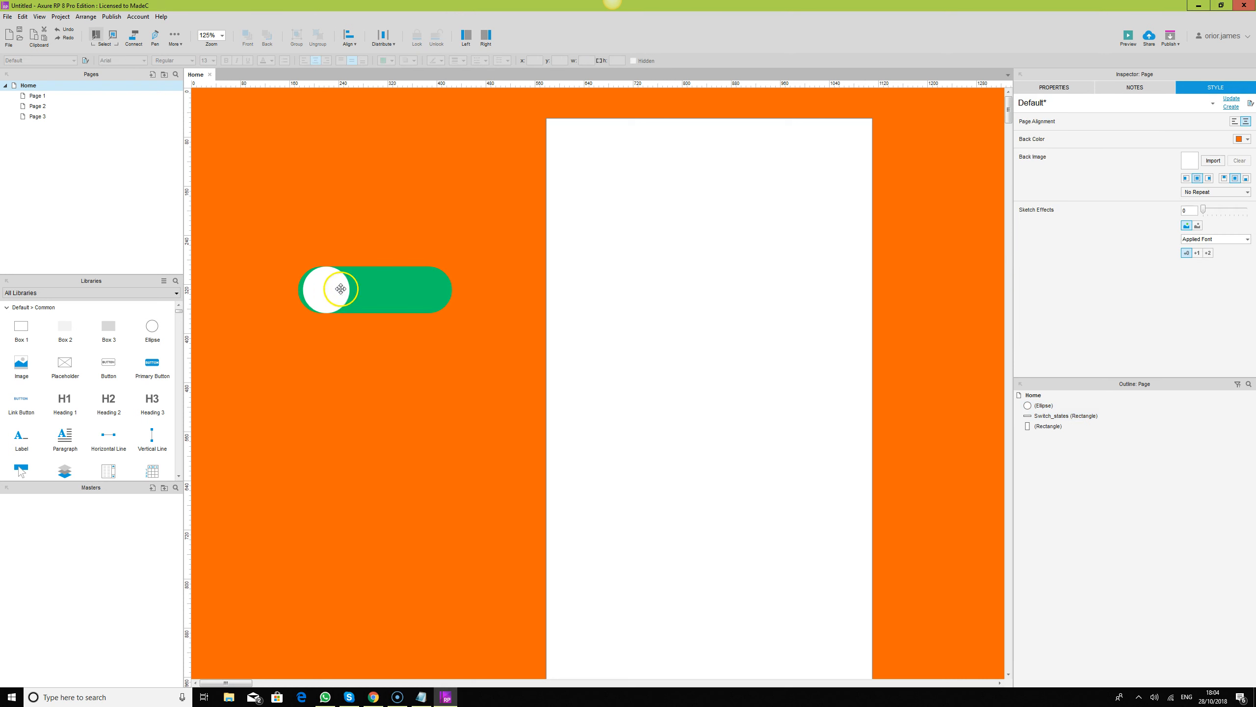
Shorten the green rectangle to about 170 wide and duplicate the circle at X 258 so both circles sit side by side.
click(378, 287)
drag(452, 289, 373, 290)
click(394, 386)
click(327, 297)
click(416, 361)
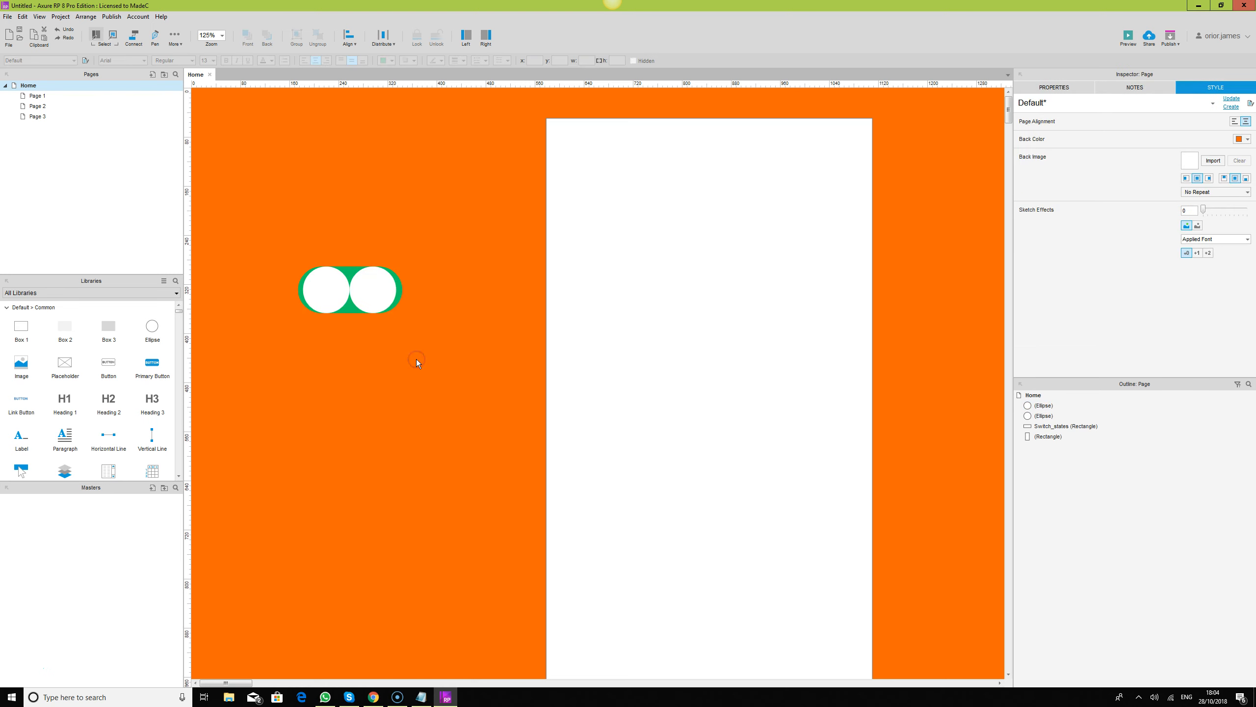
click(381, 281)
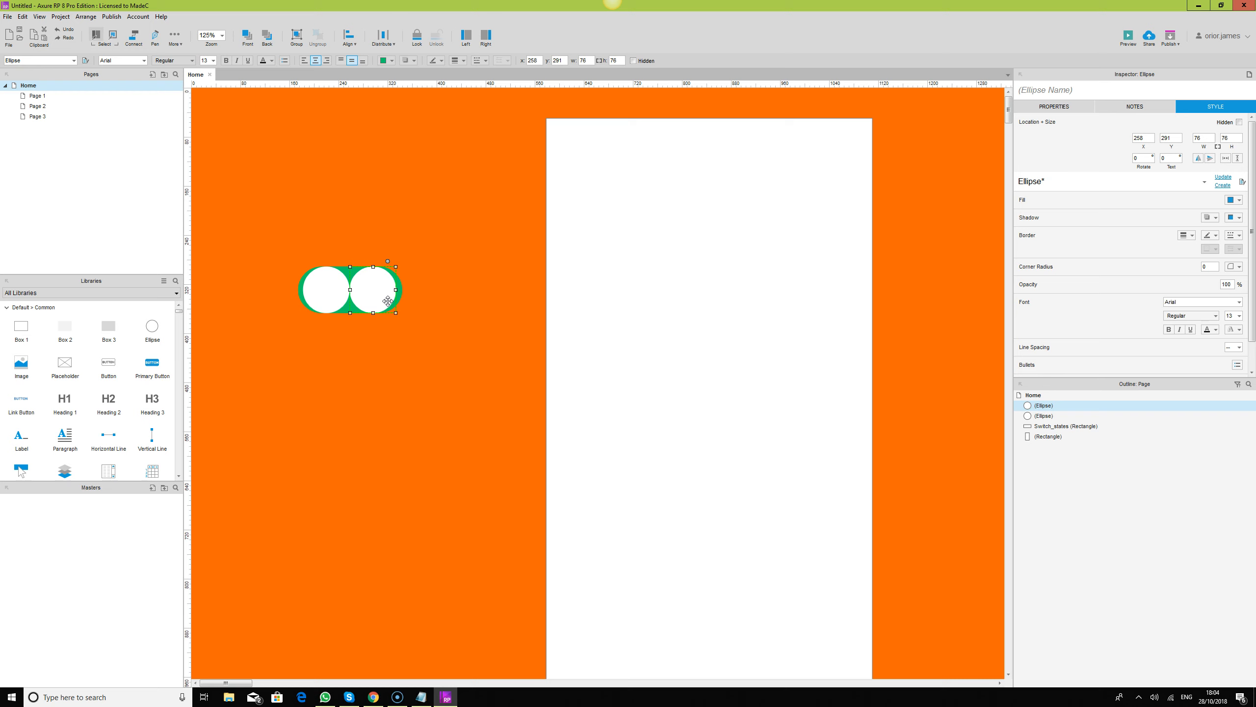
click(440, 400)
click(374, 292)
Duplicate the green rectangle directly below at Y 386 and fill the copy with light grey.
click(399, 290)
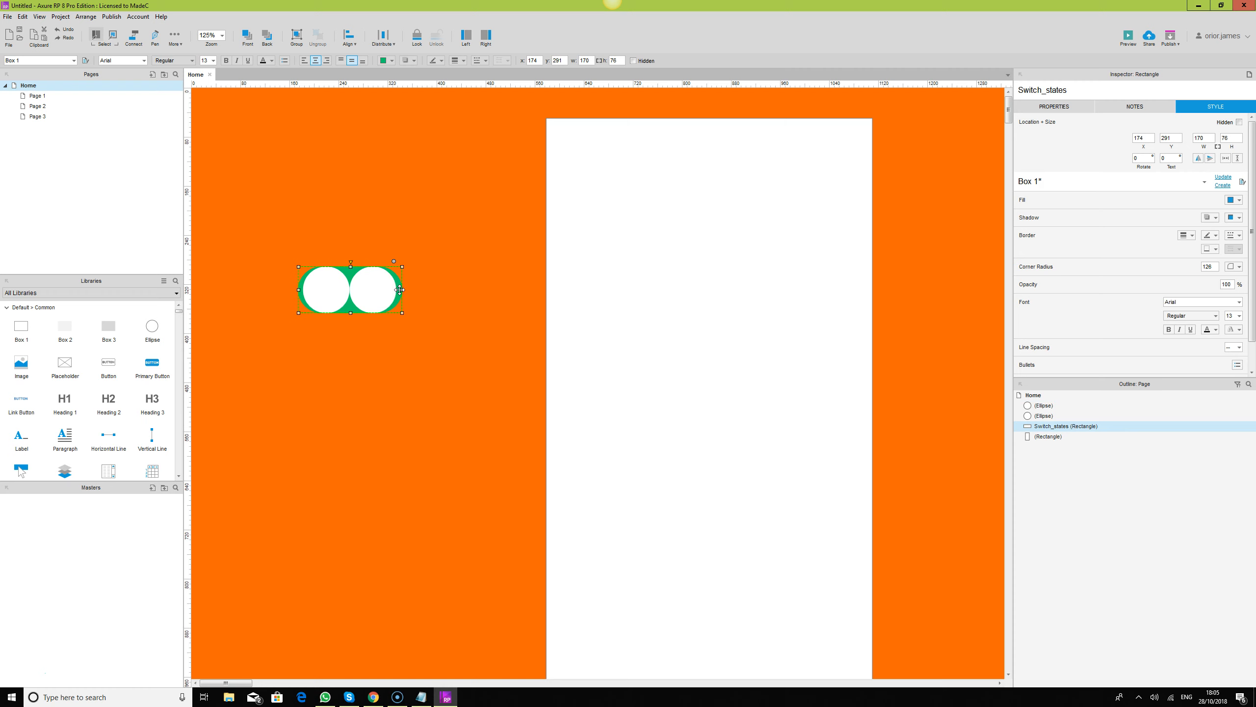
drag(400, 290, 393, 346)
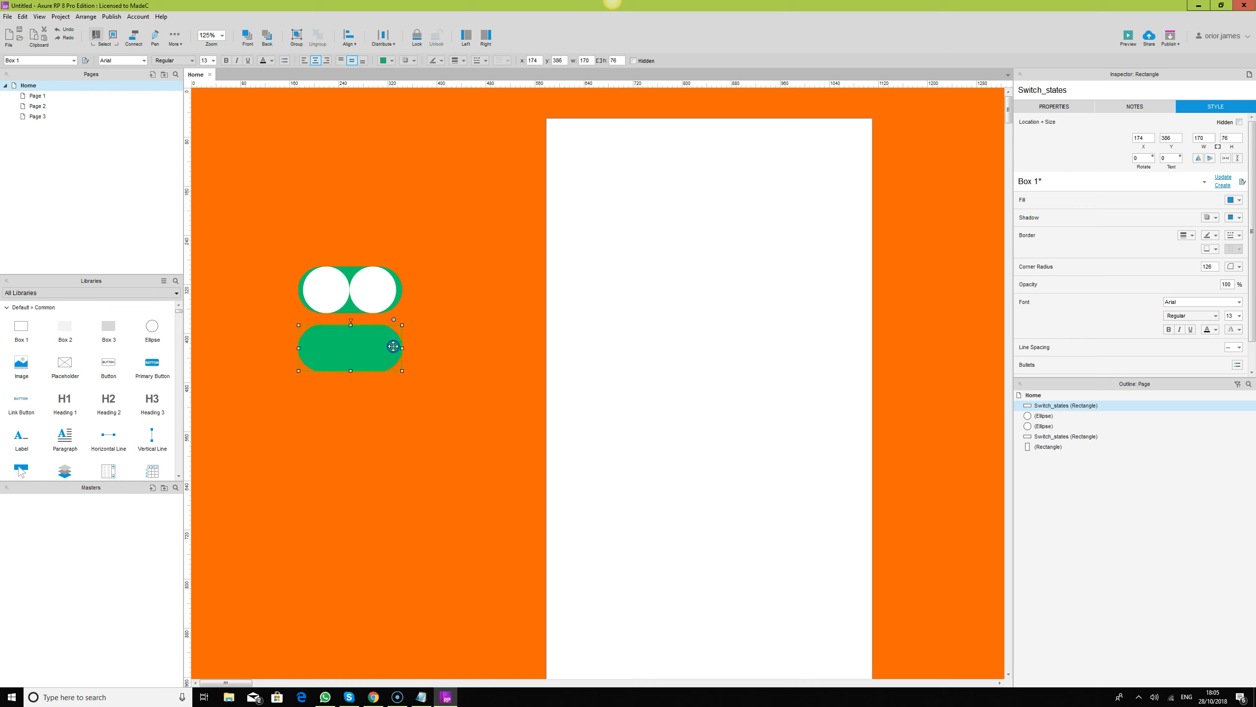
click(393, 60)
click(386, 122)
click(386, 128)
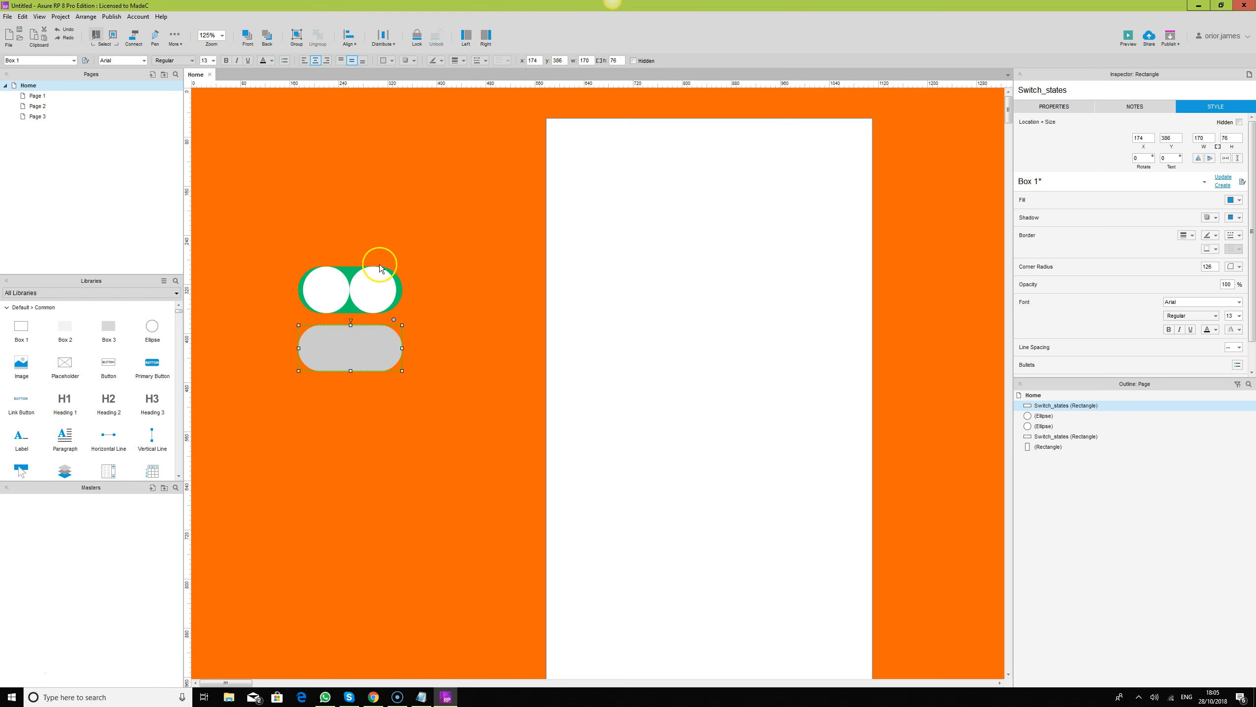
Rename the green rectangle Switch_stateson and copy its name.
click(399, 290)
click(1091, 93)
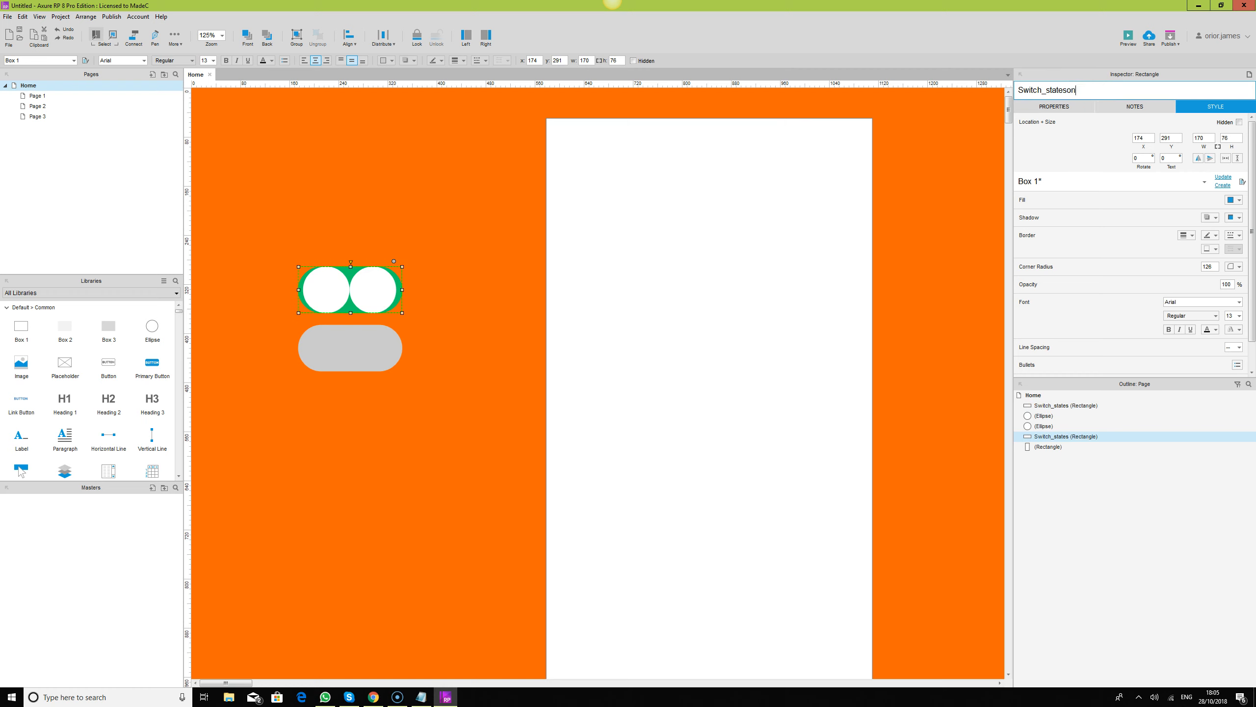
text(on)
drag(1094, 91, 906, 89)
key(ctrl+c)
Rename the grey rectangle Switch_statesoff.
click(373, 364)
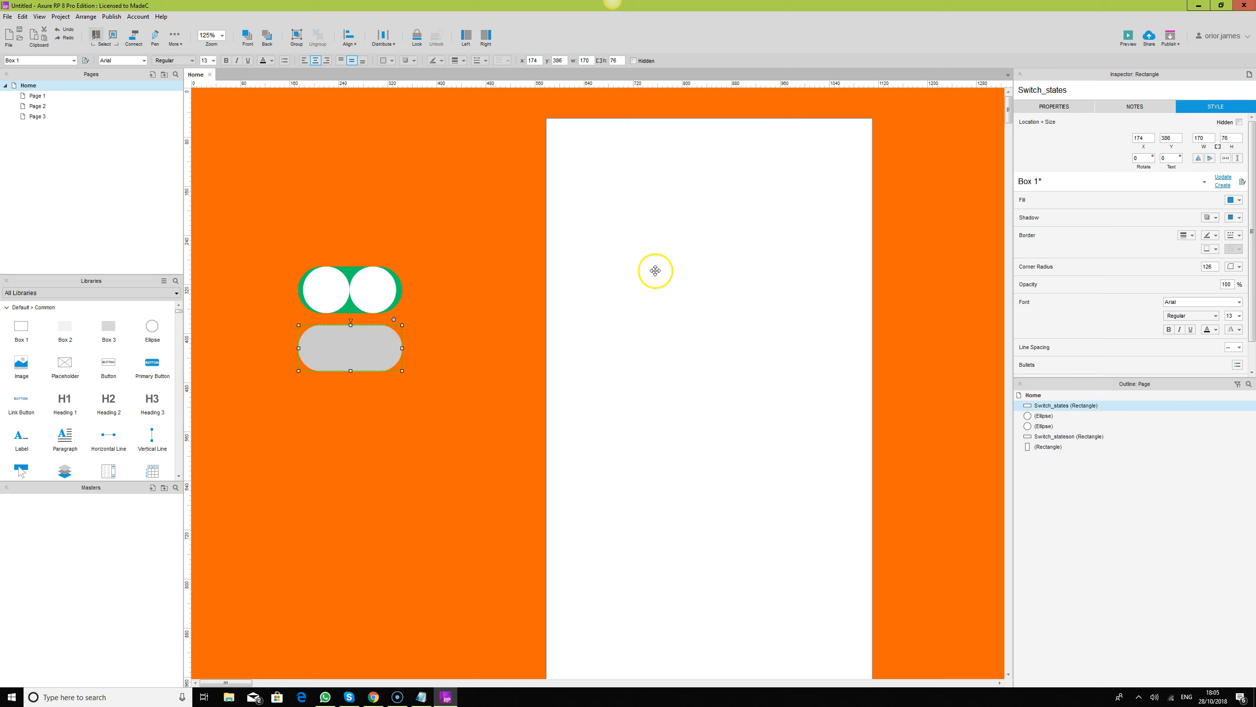
drag(1088, 91, 942, 89)
key(ctrl+v)
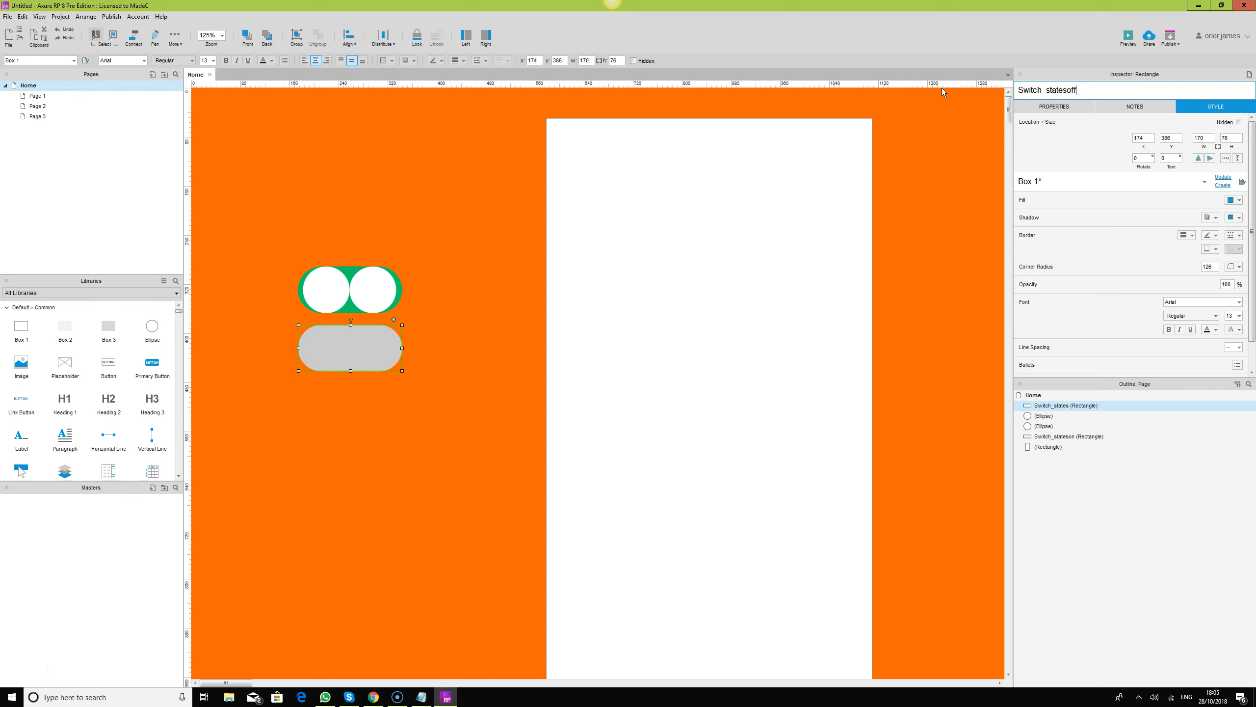
click(457, 241)
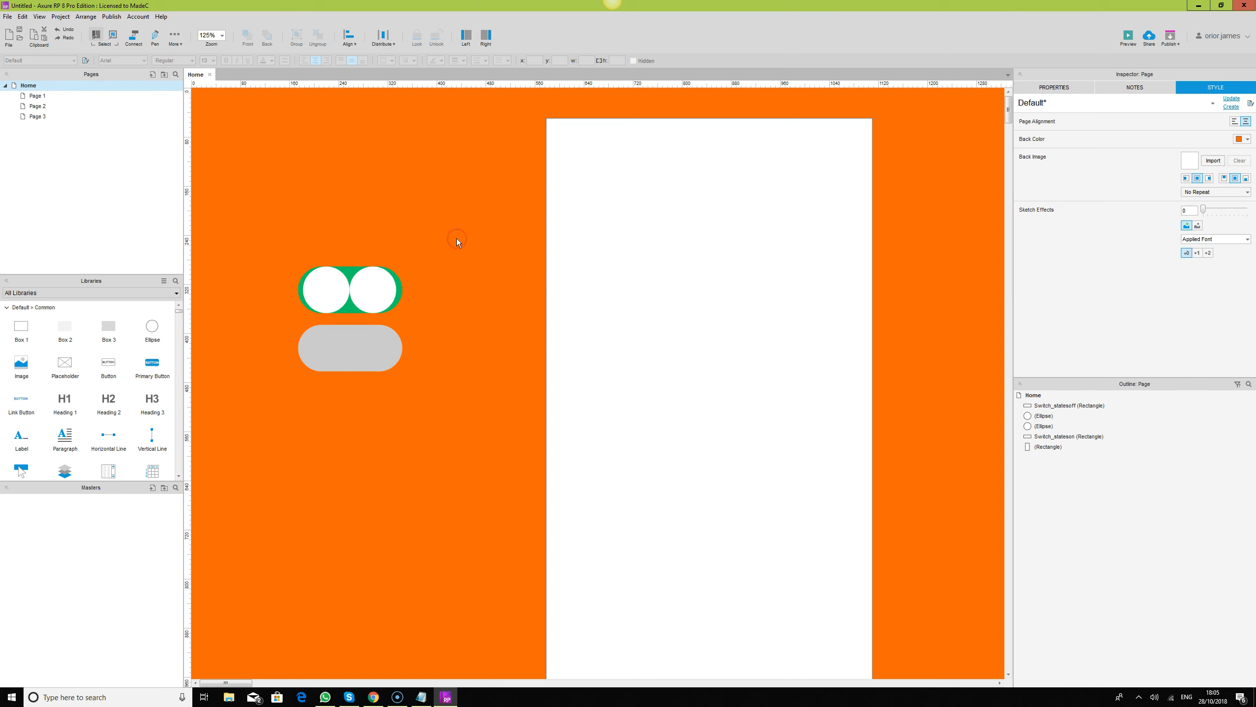
Move the grey Switch_statesoff rectangle exactly over the green one at Y 291 and send it to the back.
click(365, 395)
click(368, 349)
drag(367, 356, 366, 298)
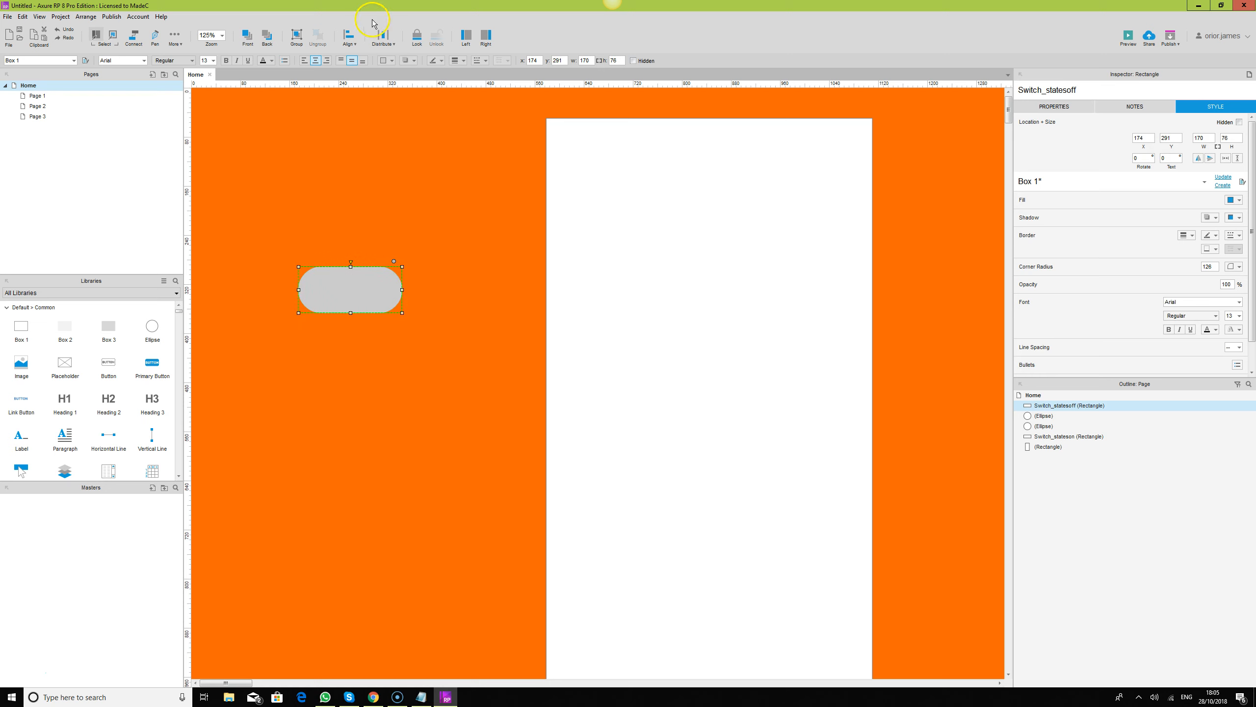
click(266, 37)
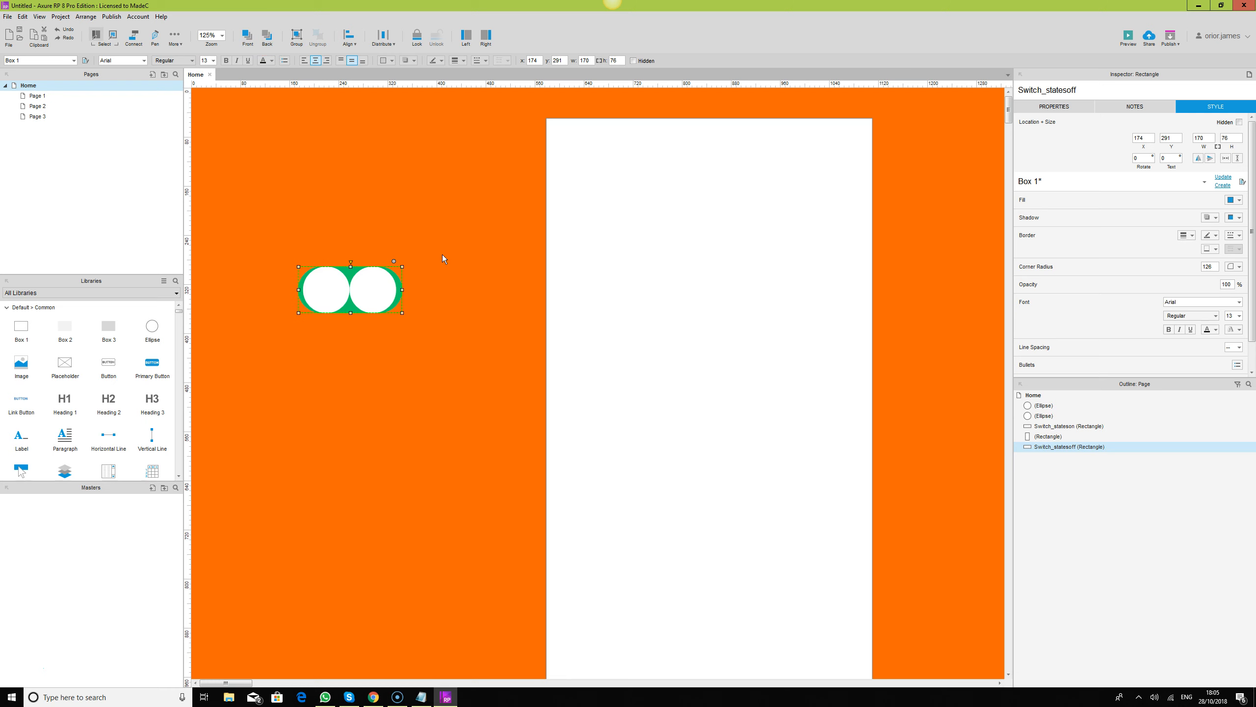
click(442, 254)
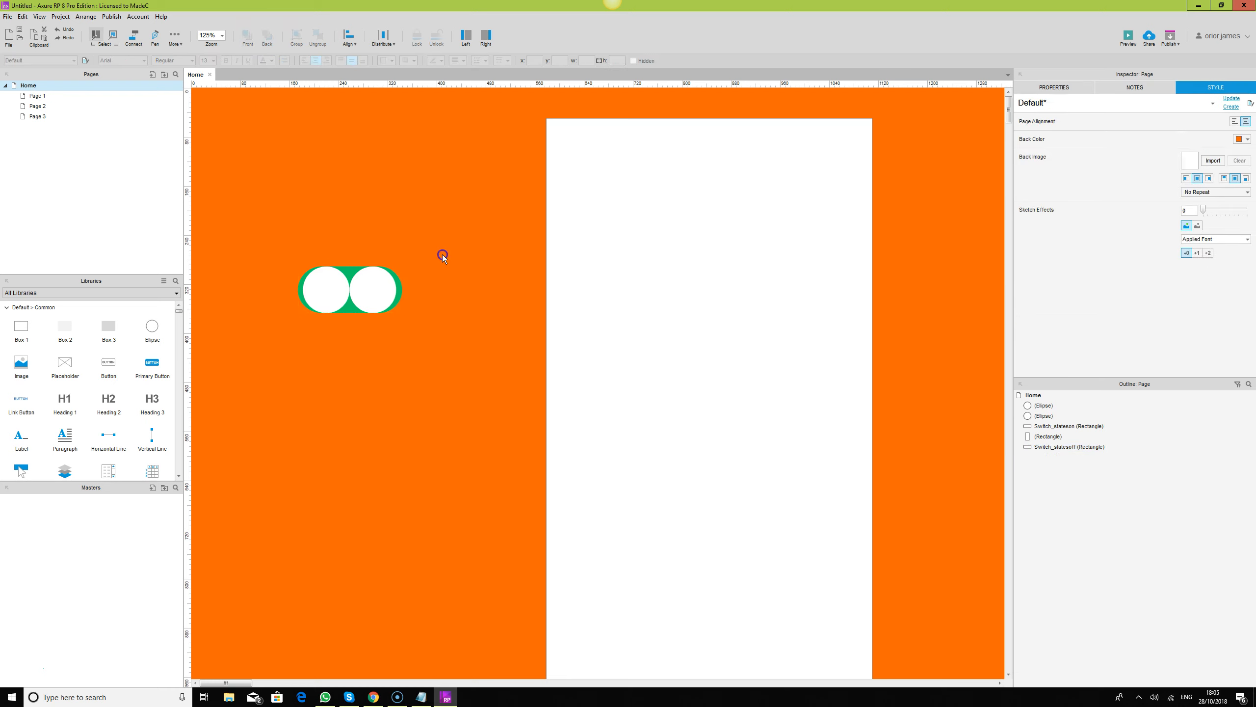
Convert the left white circle of the switch to a dynamic panel named onstate.
click(378, 291)
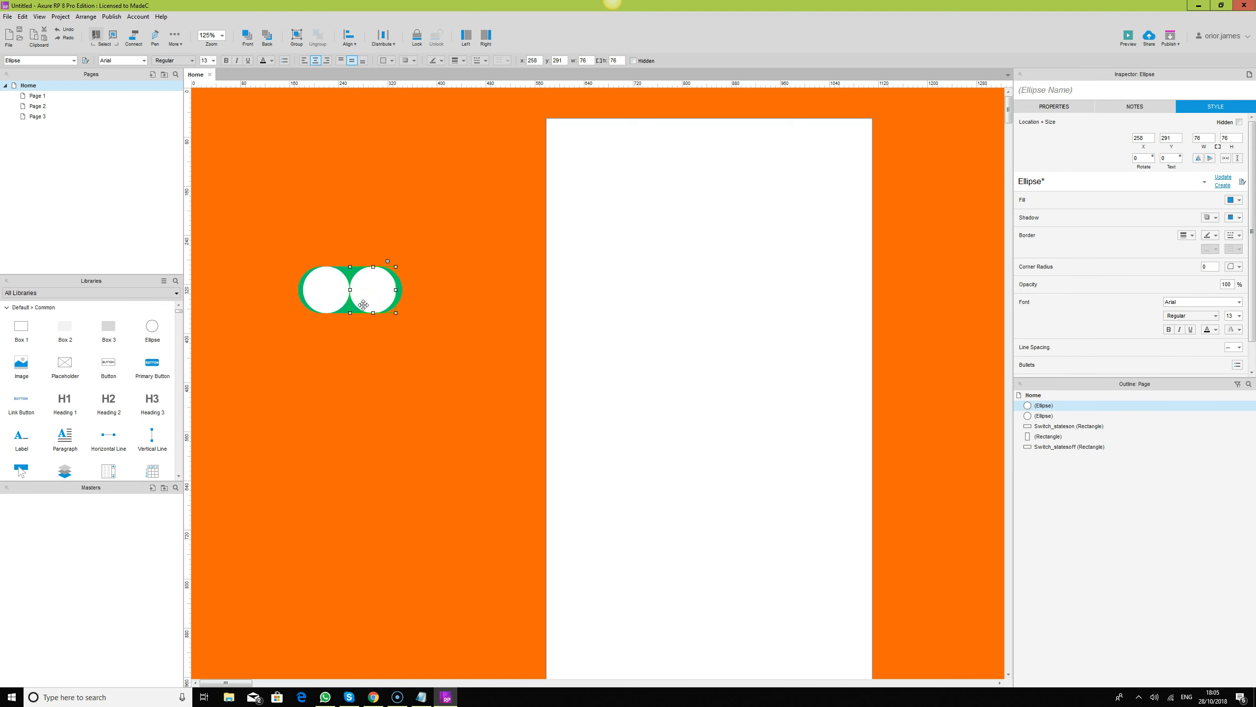
click(1056, 110)
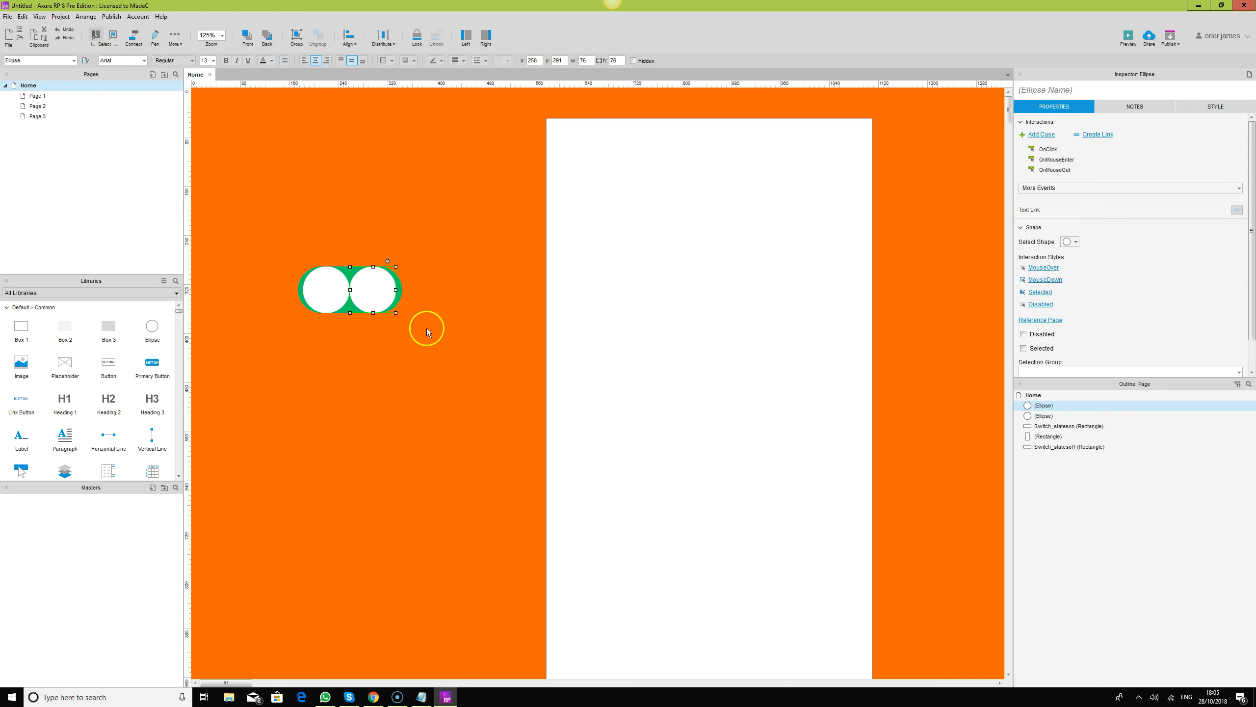
click(325, 289)
right_click(327, 290)
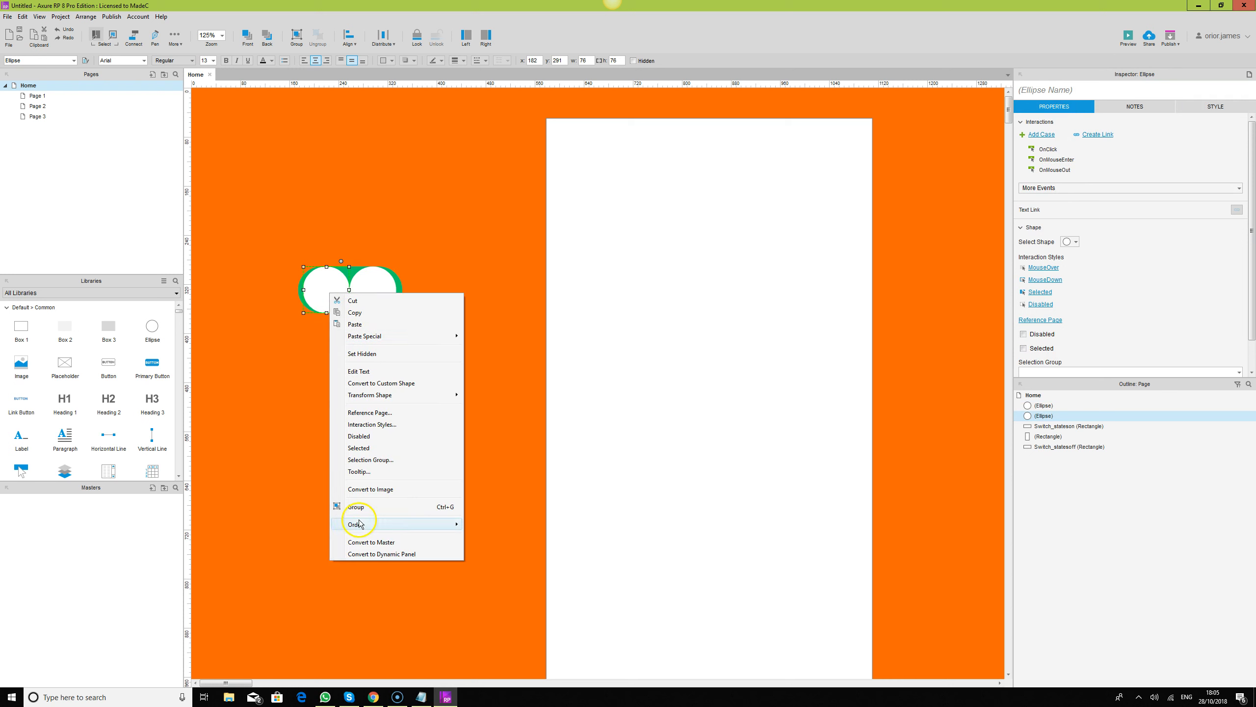
click(400, 554)
click(1109, 91)
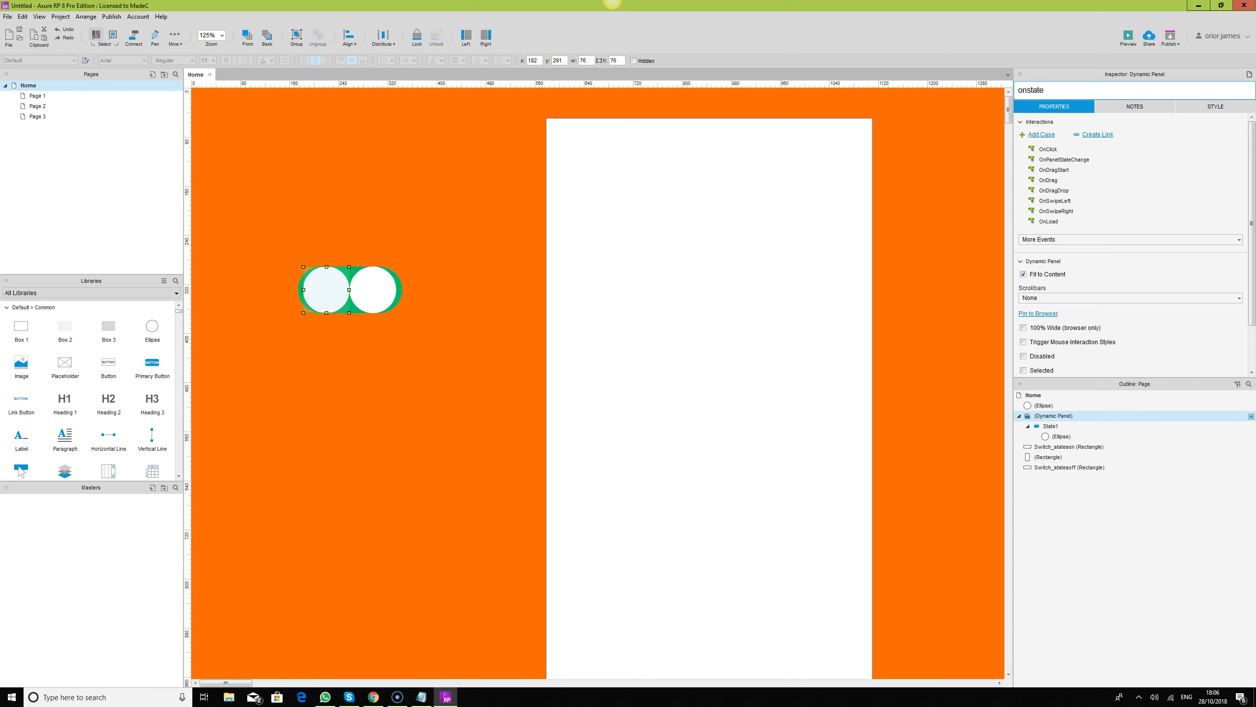
Convert the right white circle of the switch to a dynamic panel named offstate.
right_click(366, 279)
click(419, 552)
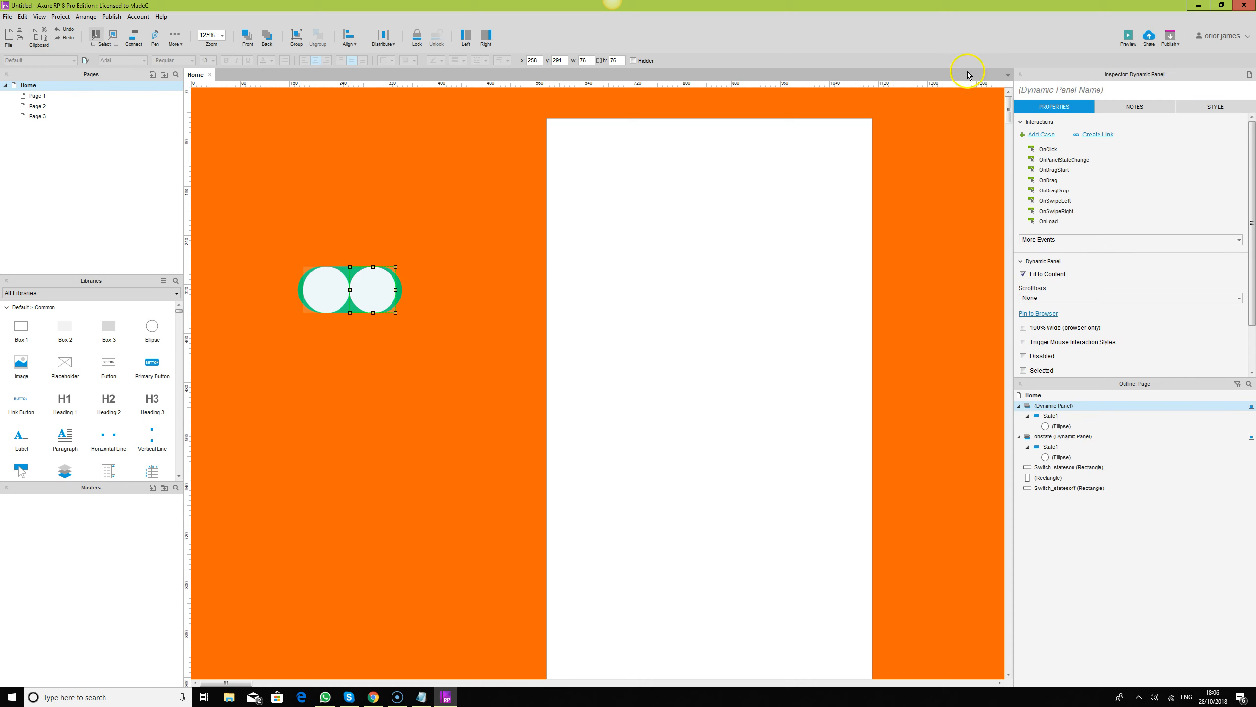
click(1068, 91)
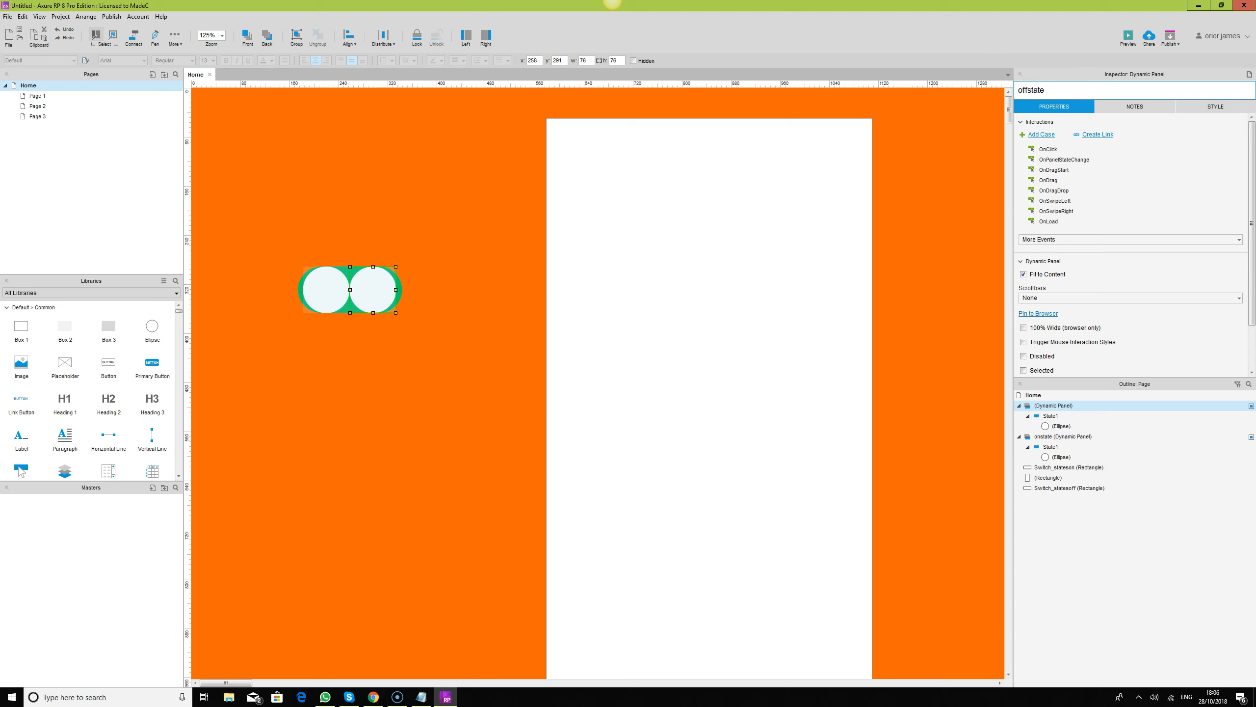
click(428, 367)
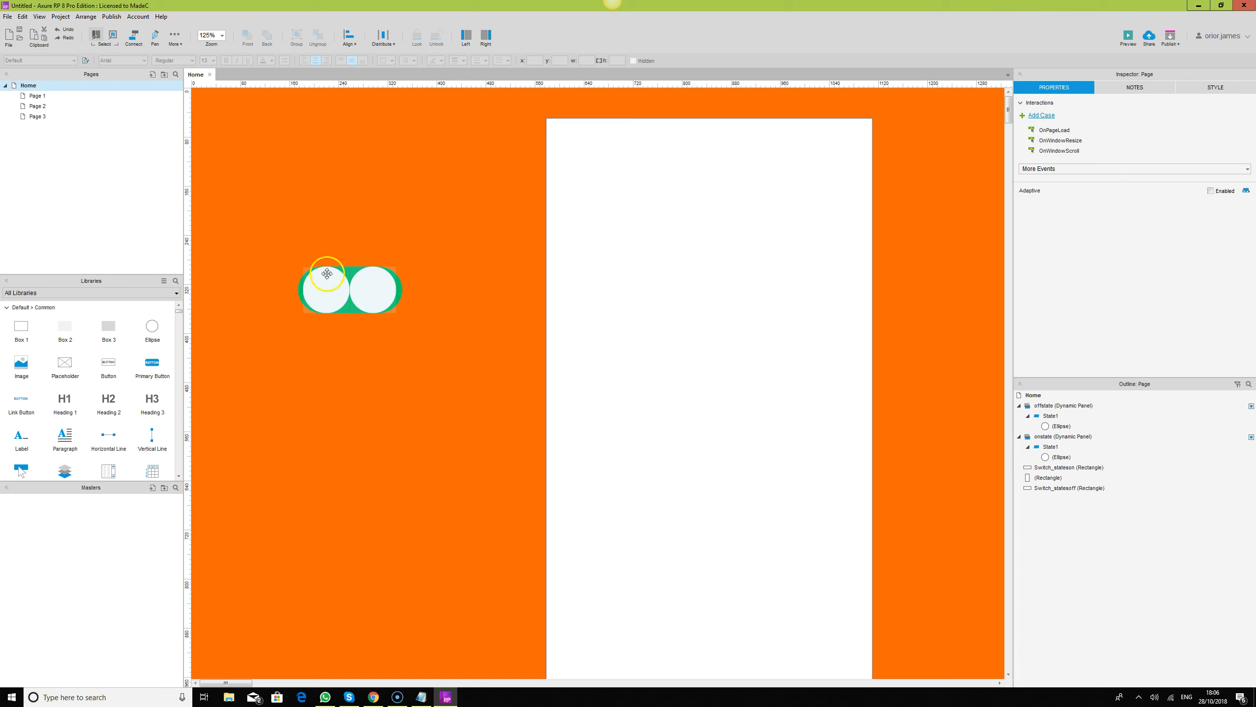
Move the whole switch onto the white phone rectangle at about X 902, Y 112 and bring it to the front.
drag(277, 239, 418, 371)
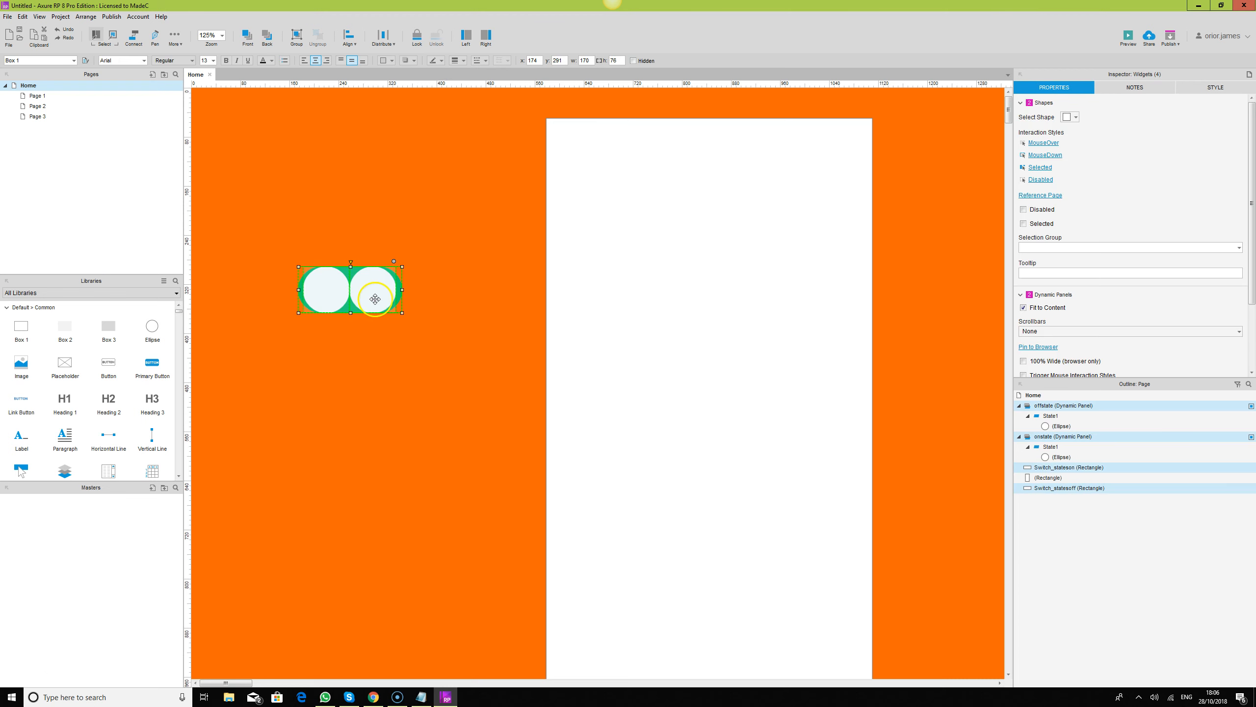
drag(372, 292, 819, 182)
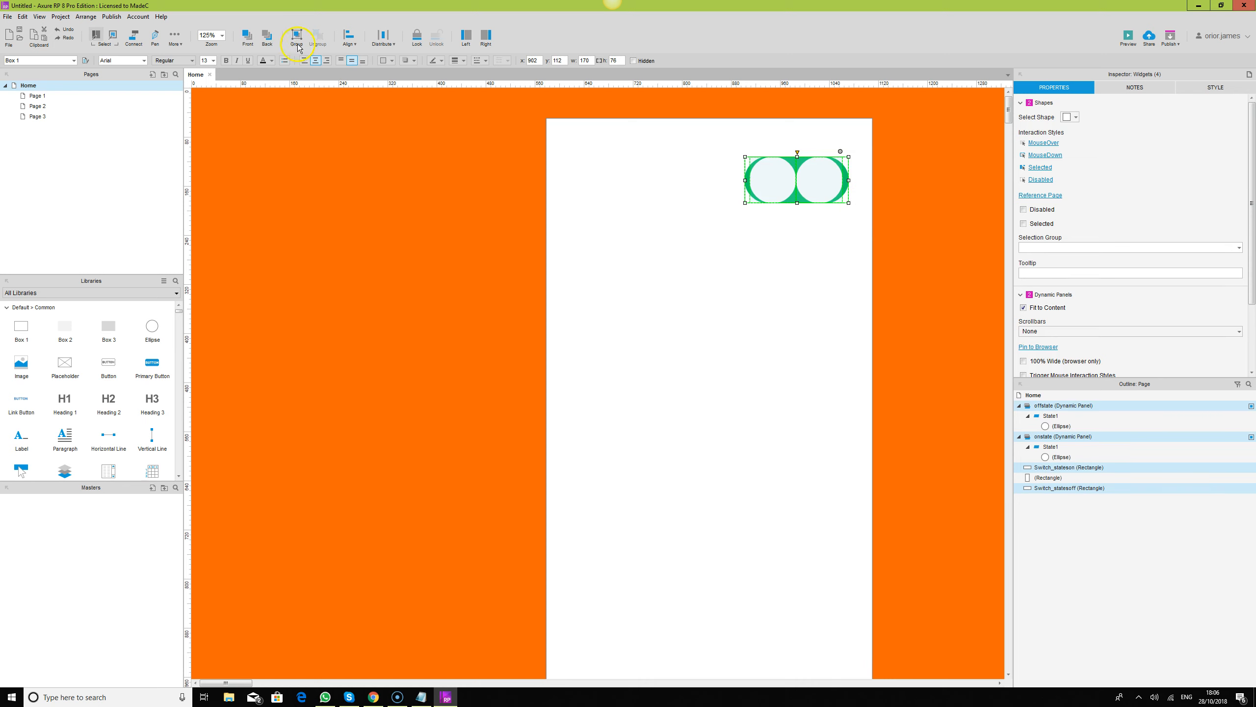
click(248, 36)
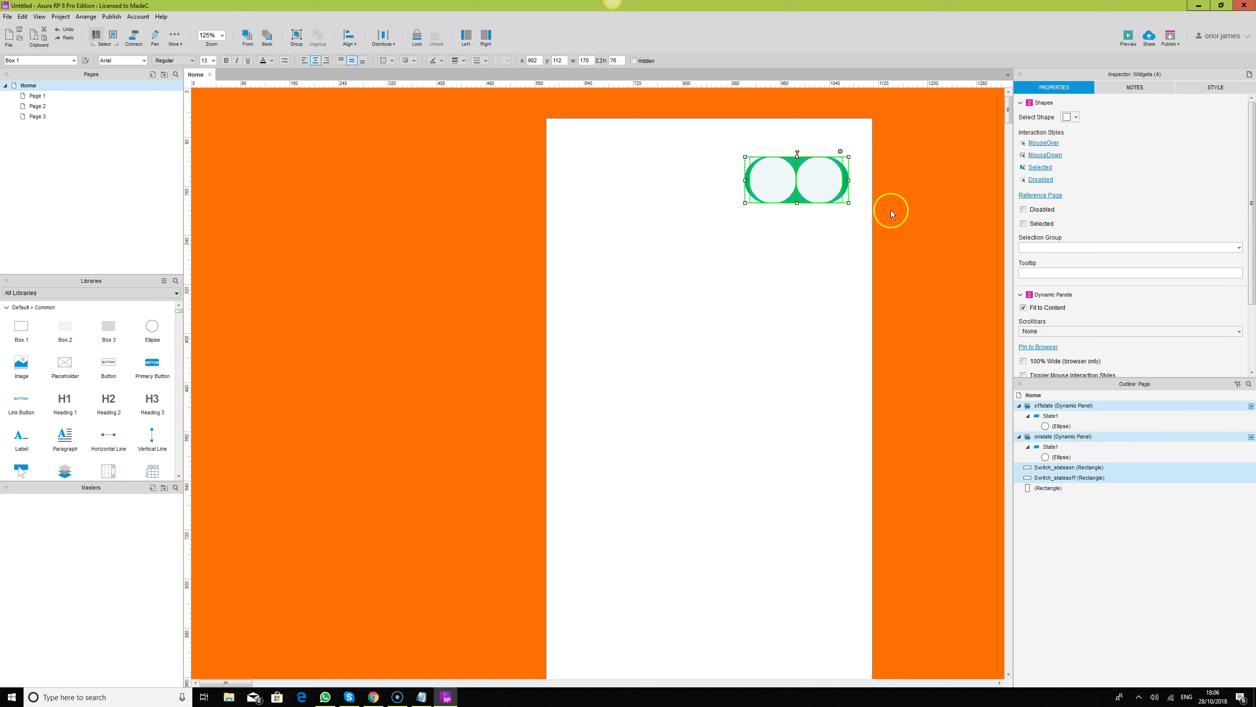
click(919, 188)
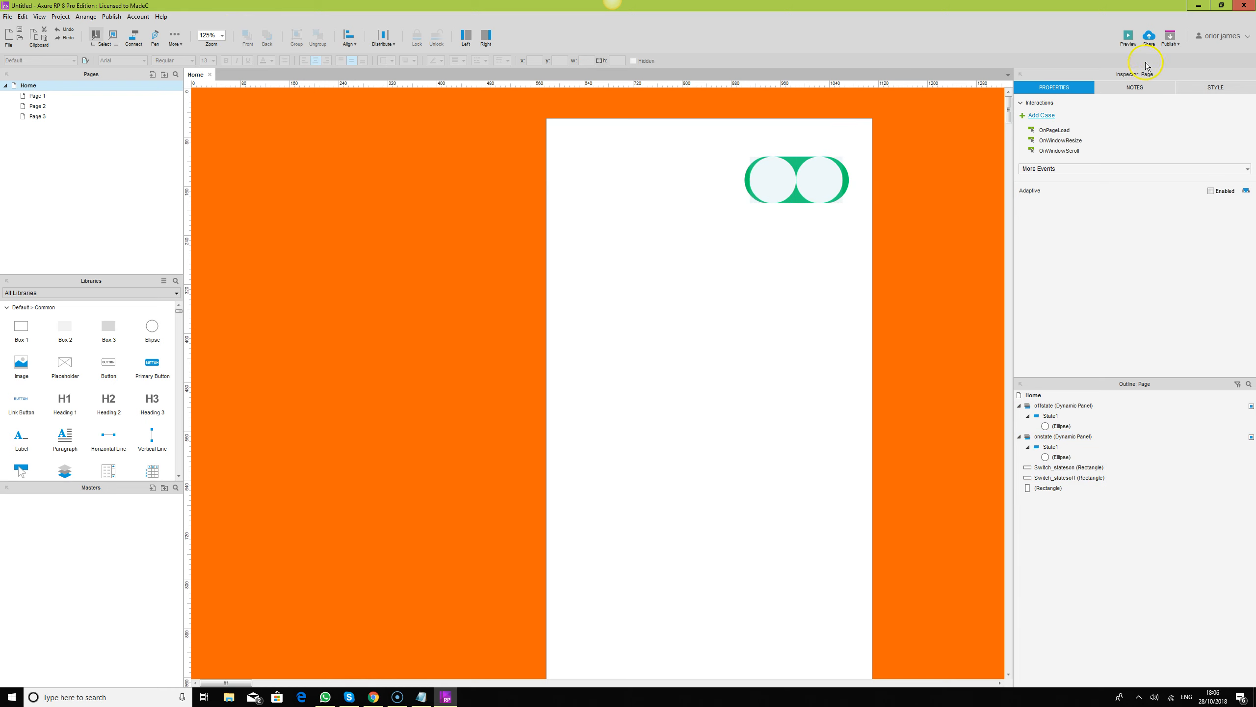
Preview the page in the browser and try the switch, returning to Axure RP.
click(1129, 37)
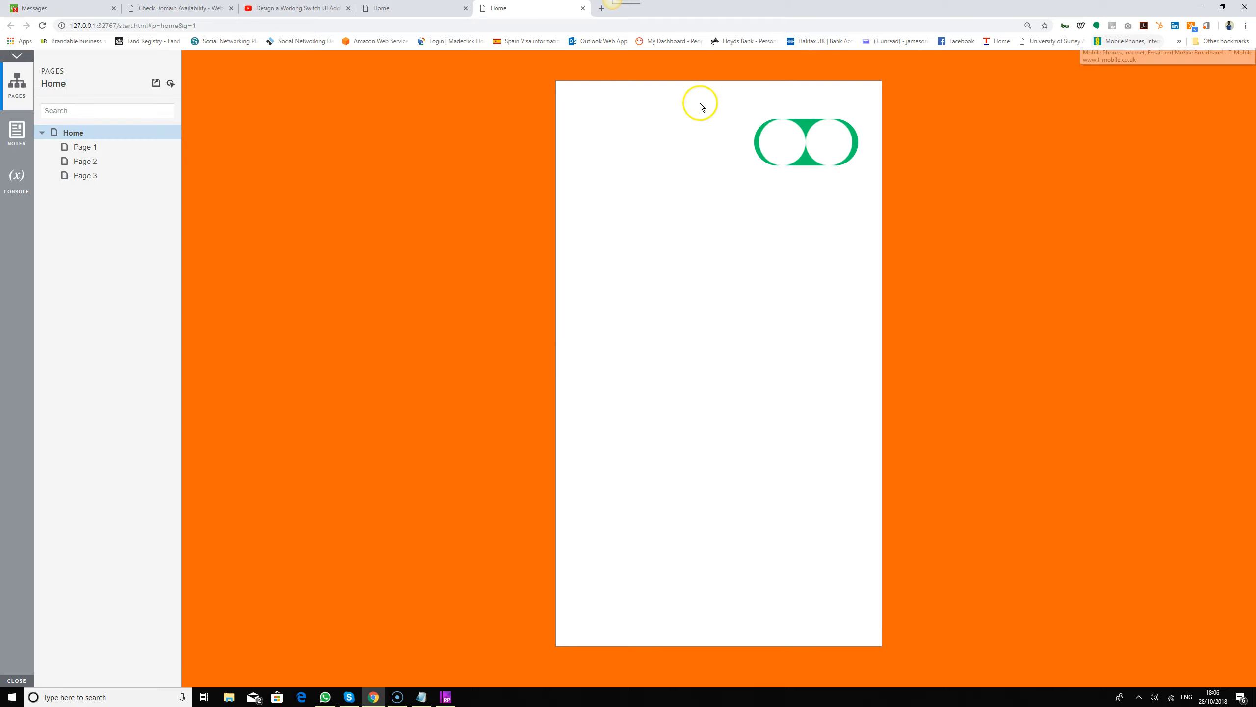
click(798, 143)
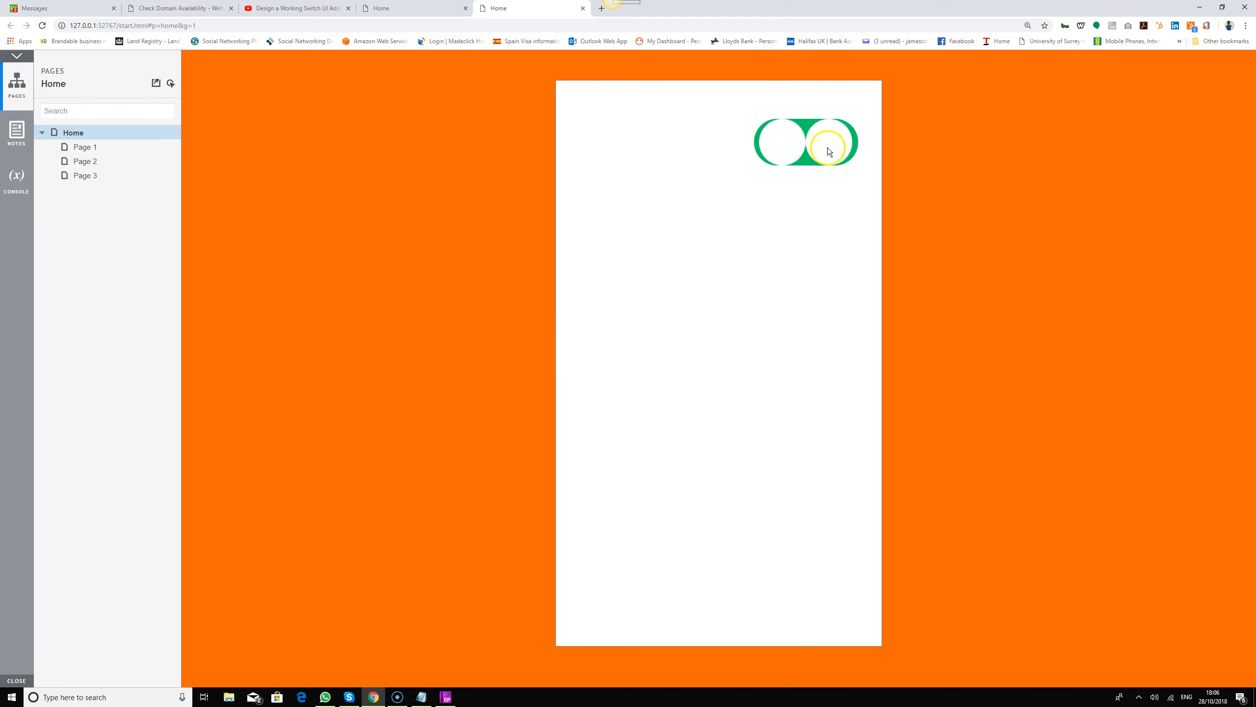
click(446, 697)
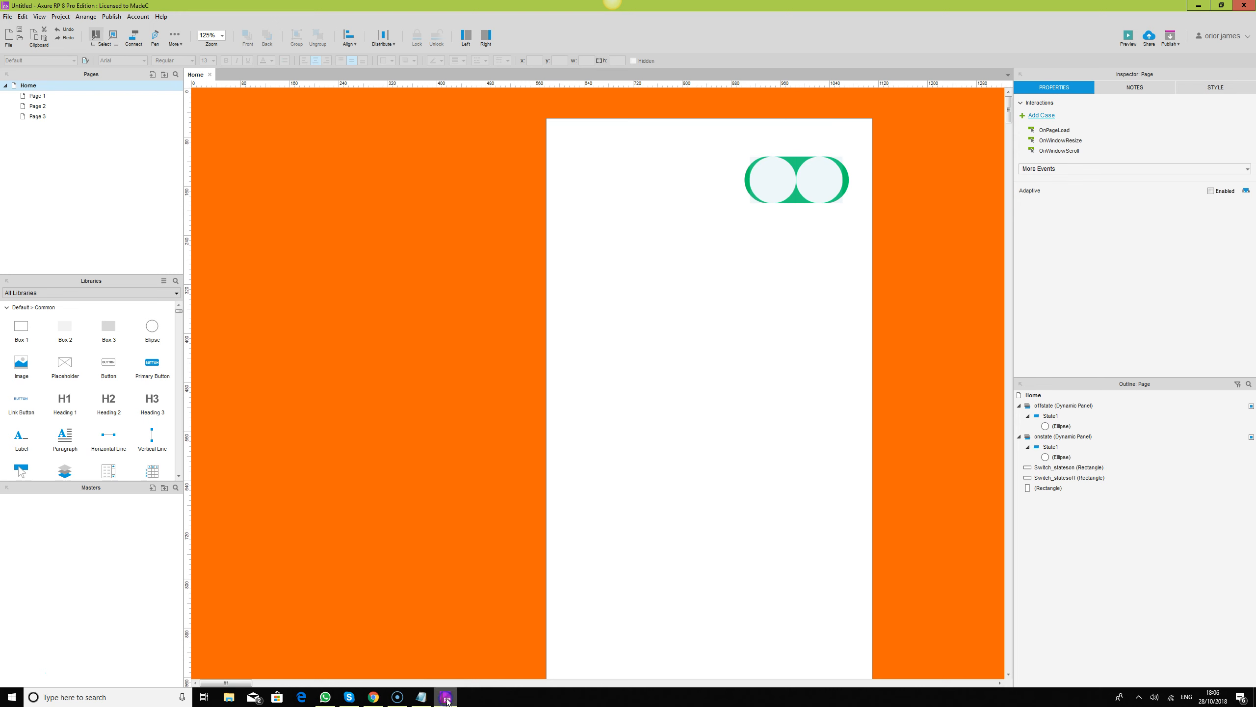
Shift the onstate and offstate panels down to about Y 130 and group them.
click(769, 181)
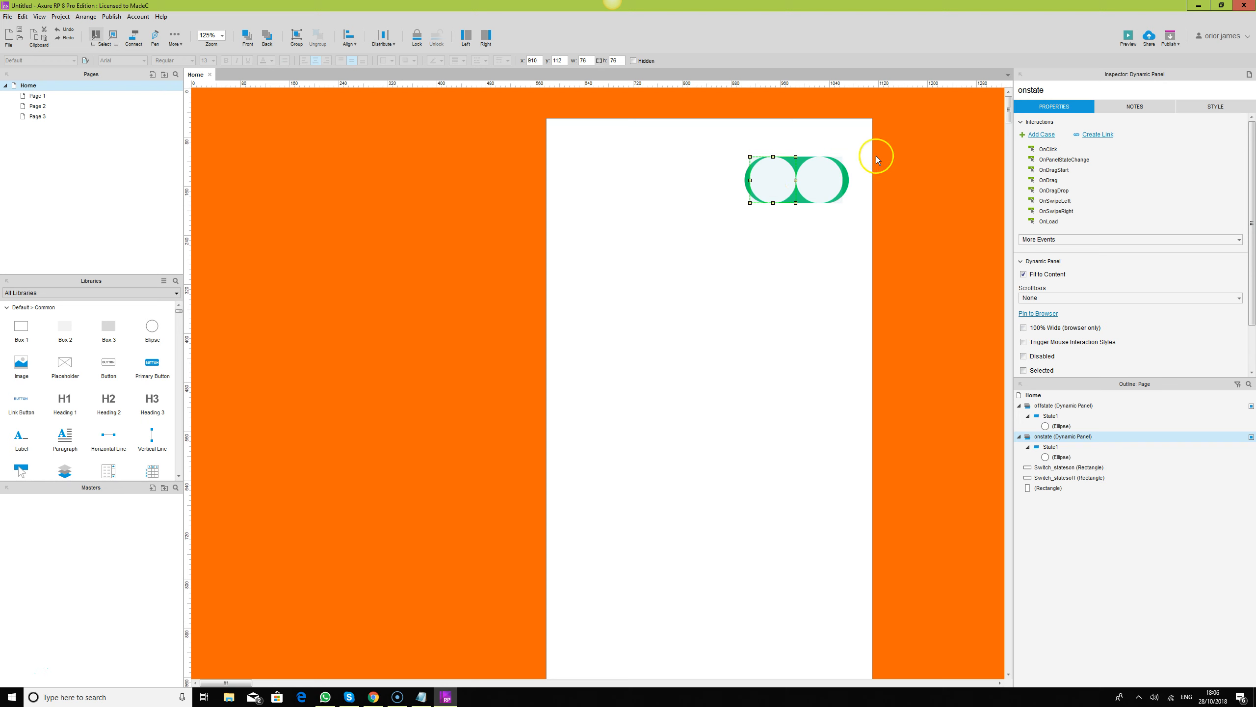
click(806, 198)
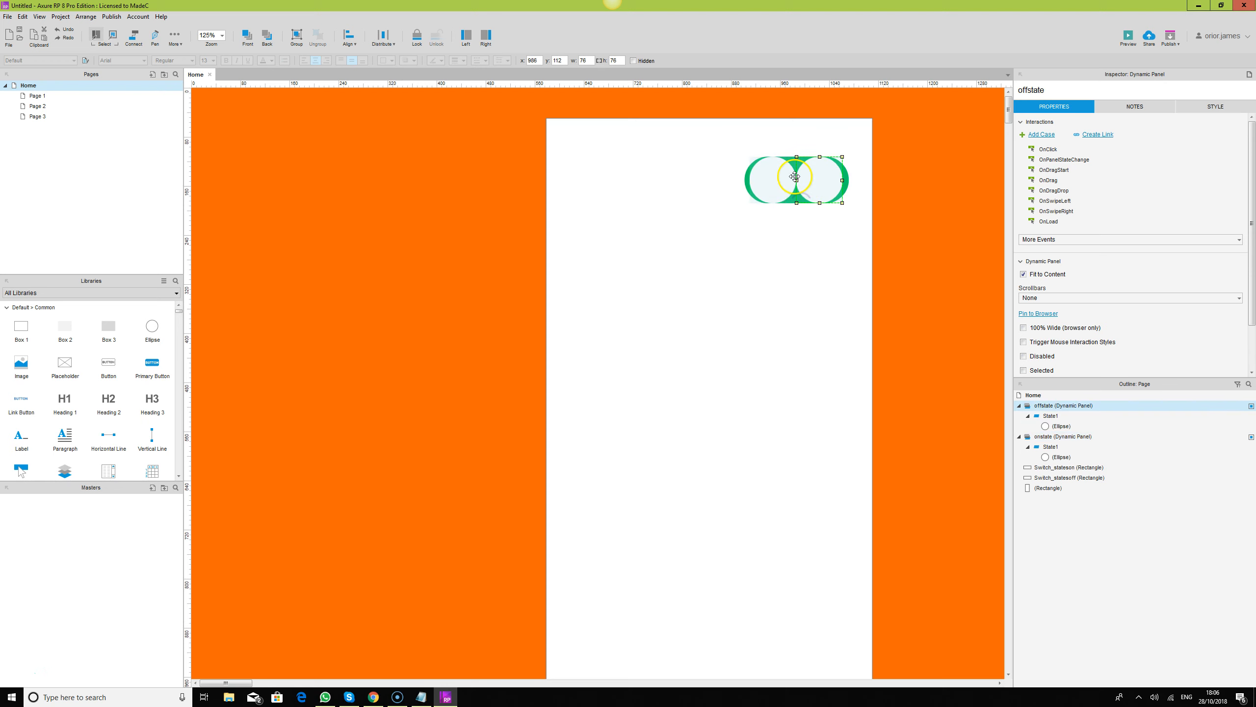
ctrl+click(795, 180)
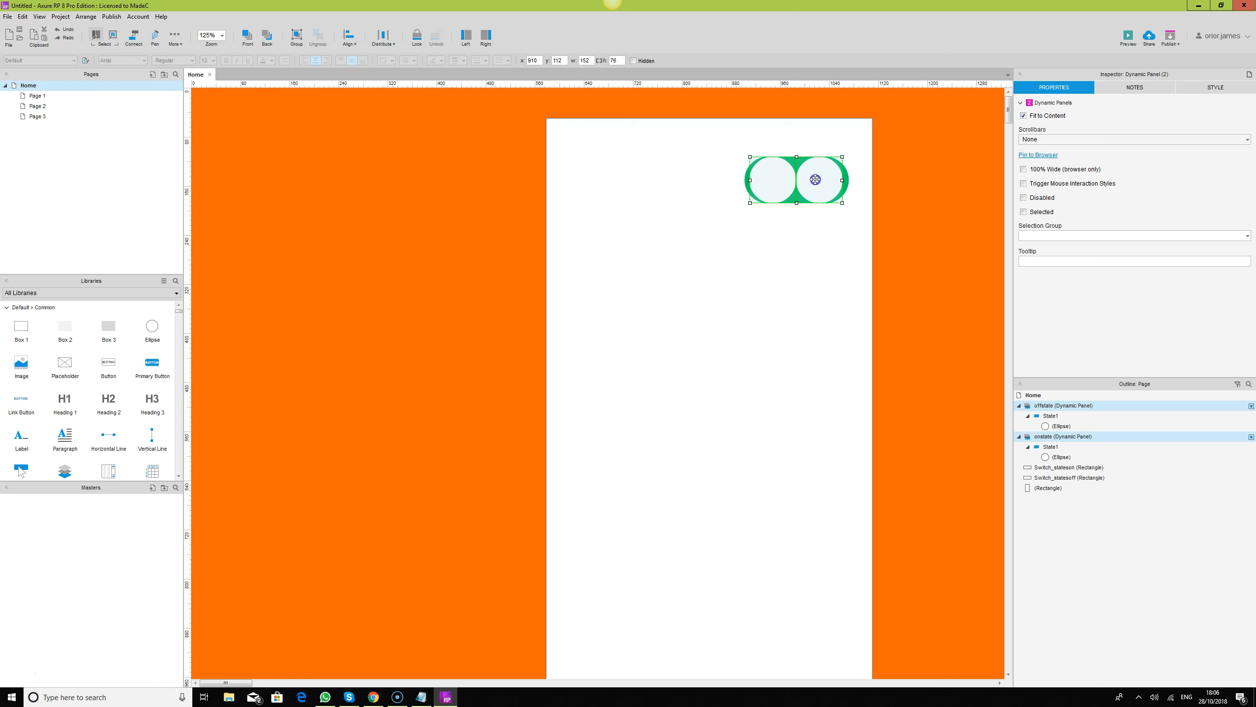
drag(815, 180, 800, 191)
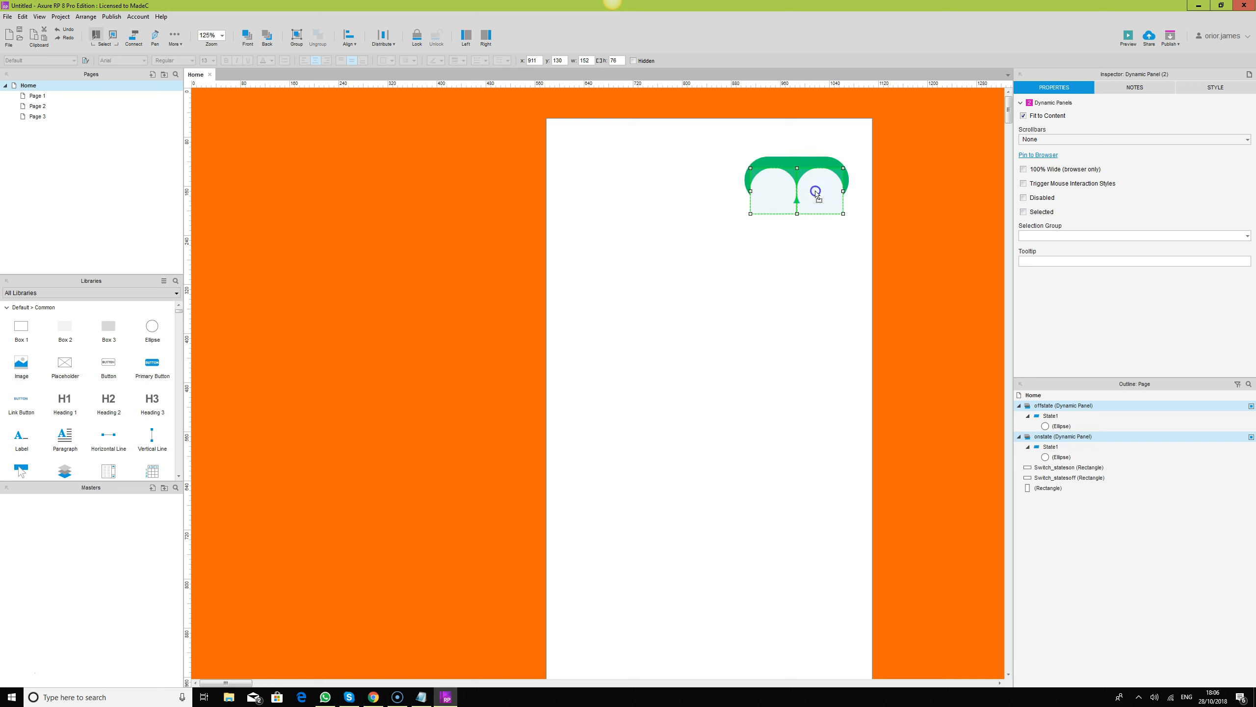
key(ctrl+g)
Pull the stacked rectangles apart, placing the green one at about X 906, Y 206 and the grey one below it.
click(805, 161)
drag(806, 162, 807, 218)
click(801, 166)
drag(800, 167, 807, 282)
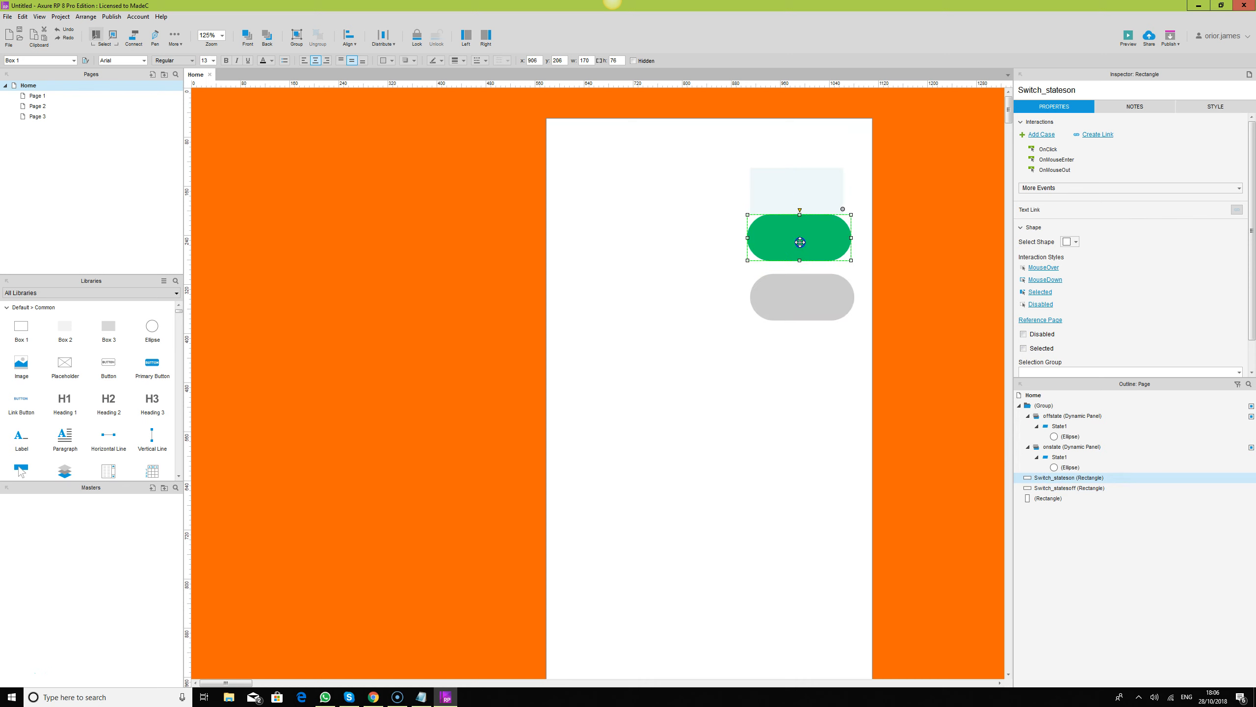
Centre the grouped circles over the green rectangle and move both together up near the top of the white area.
click(795, 183)
drag(794, 182, 797, 229)
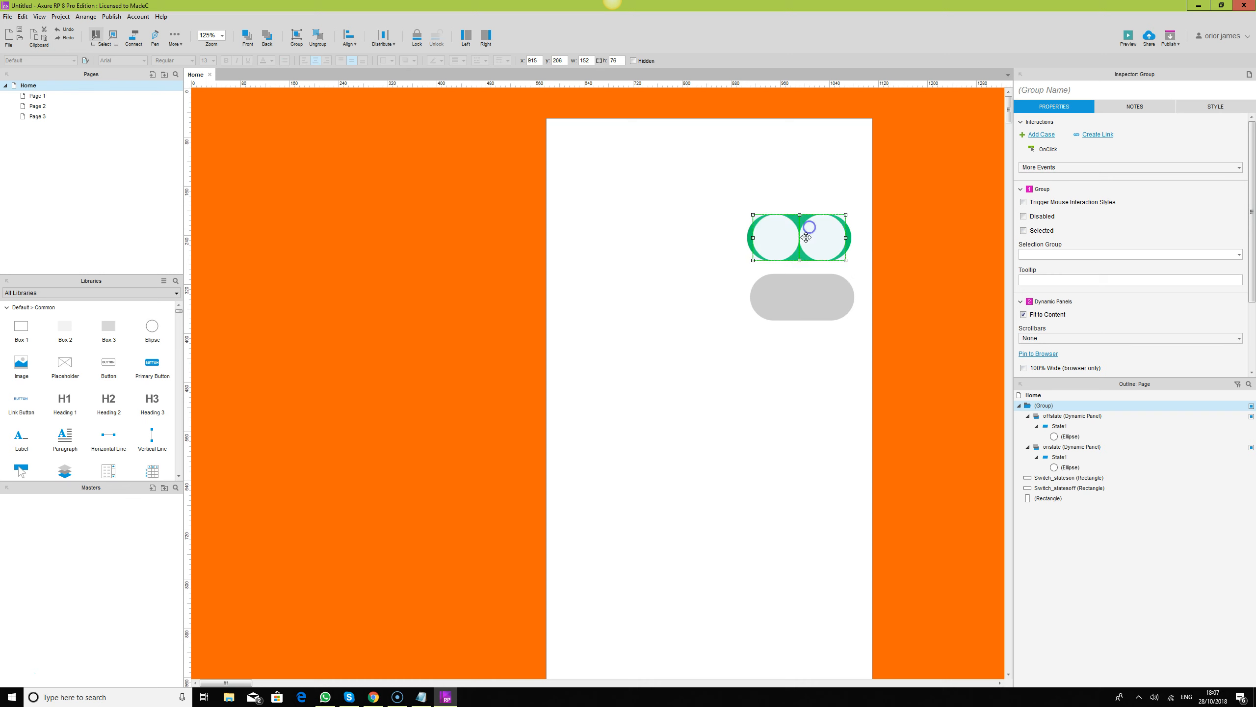
ctrl+click(750, 239)
drag(808, 242, 810, 182)
Move the grey Switch_statesoff rectangle up to about X 911, Y 208, just beneath the green switch.
click(804, 302)
drag(803, 303, 805, 244)
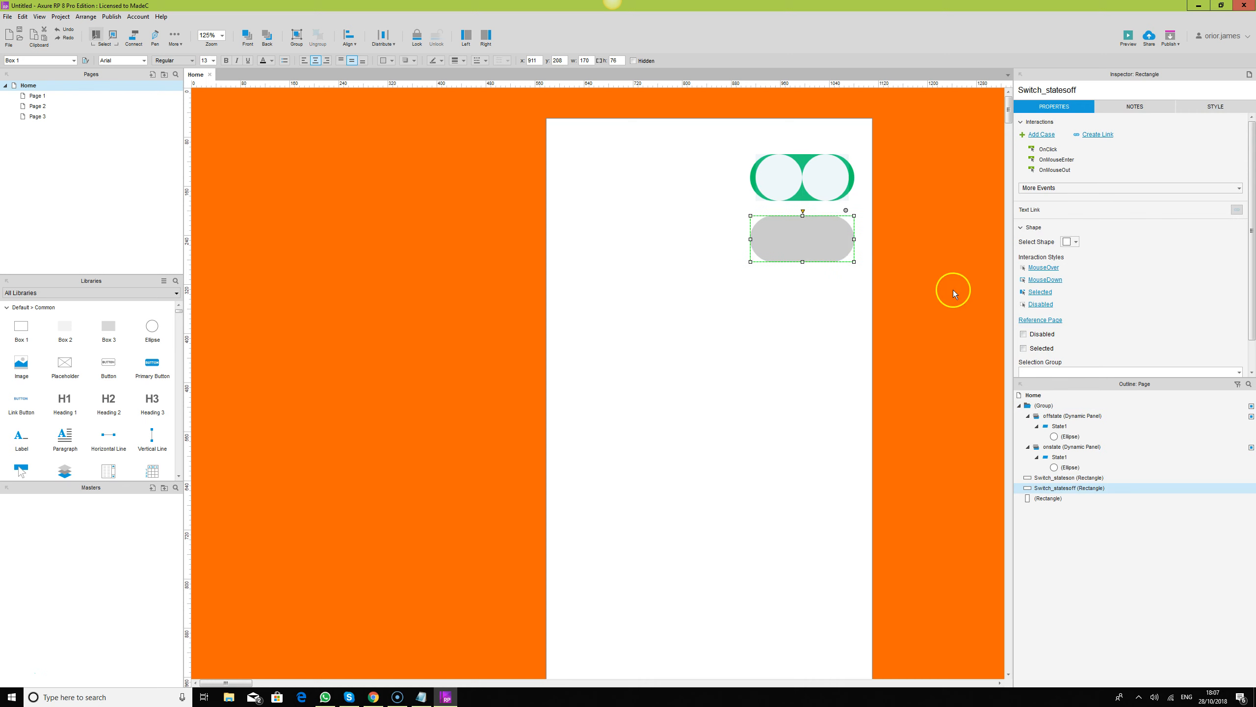
click(920, 280)
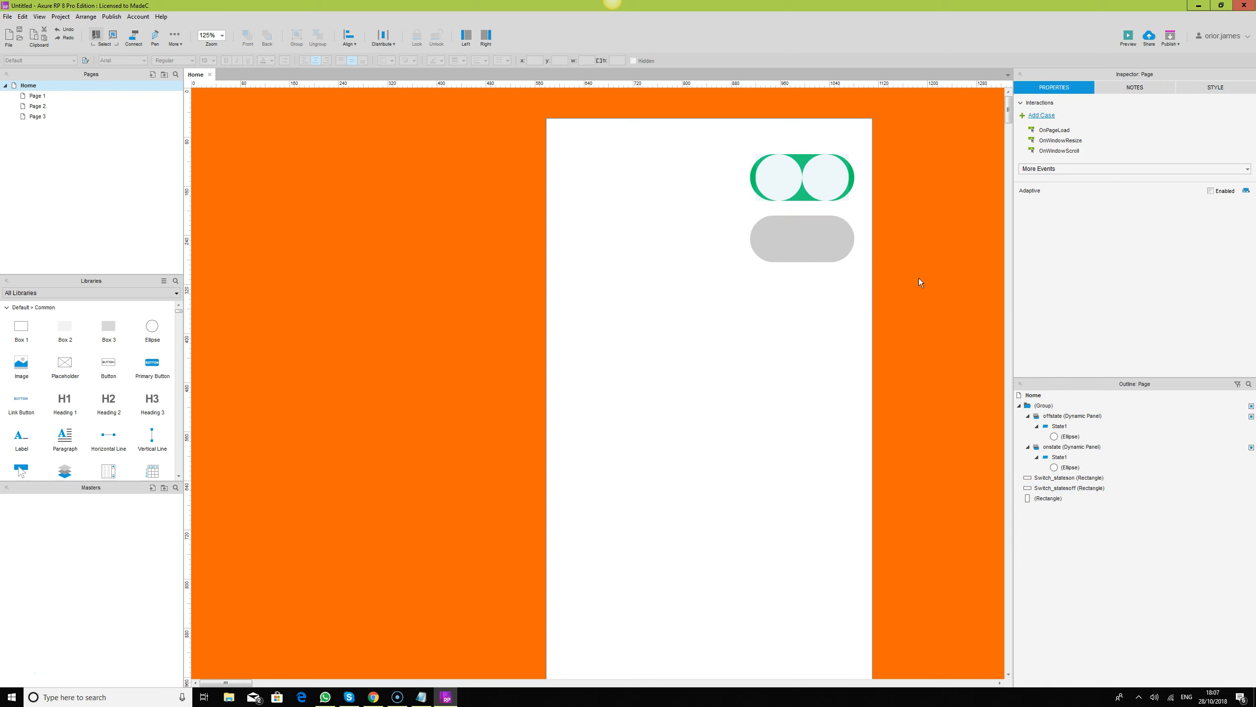
click(782, 241)
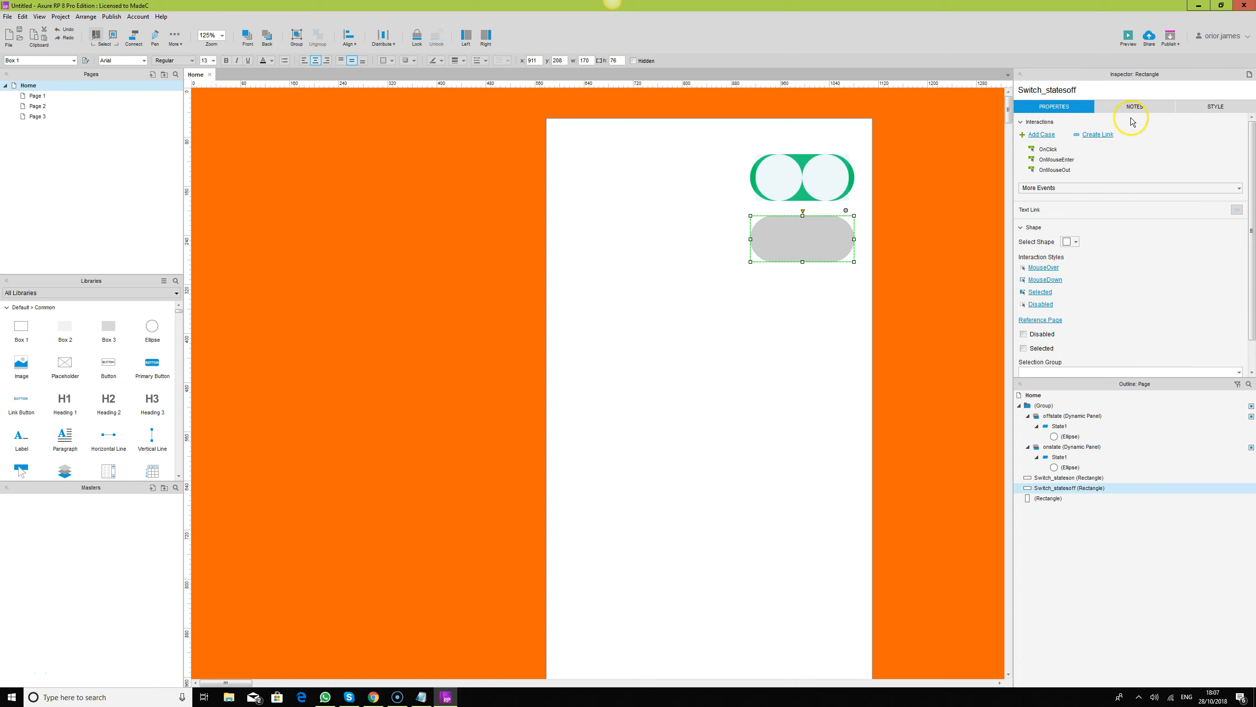
click(906, 258)
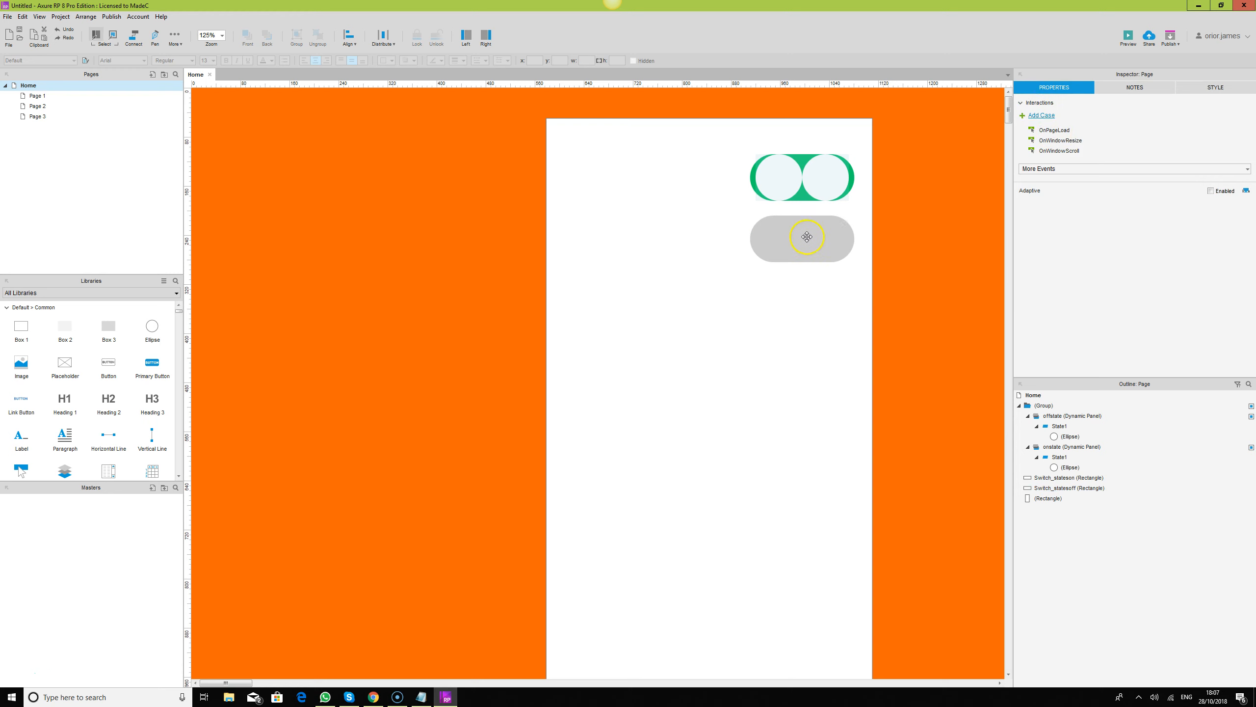
Add an OnPageLoad case to the Home page that hides Switch_statesoff.
double_click(1056, 130)
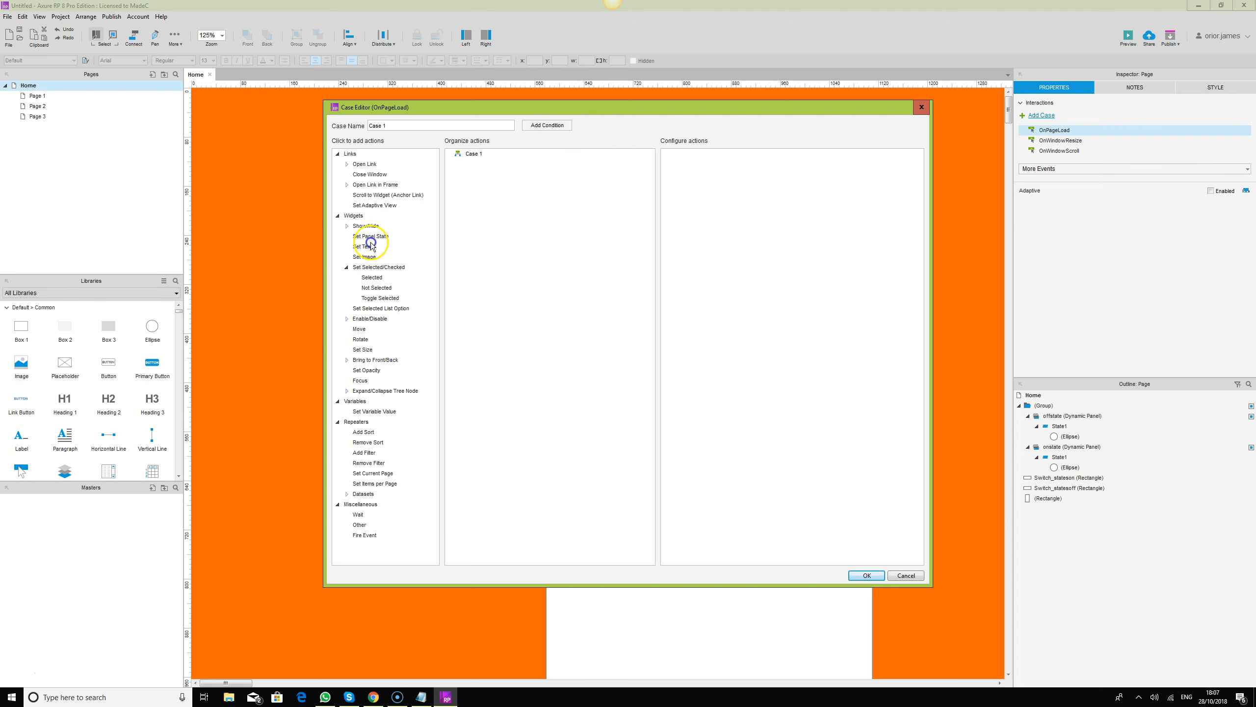
click(367, 226)
mouse_move(678, 253)
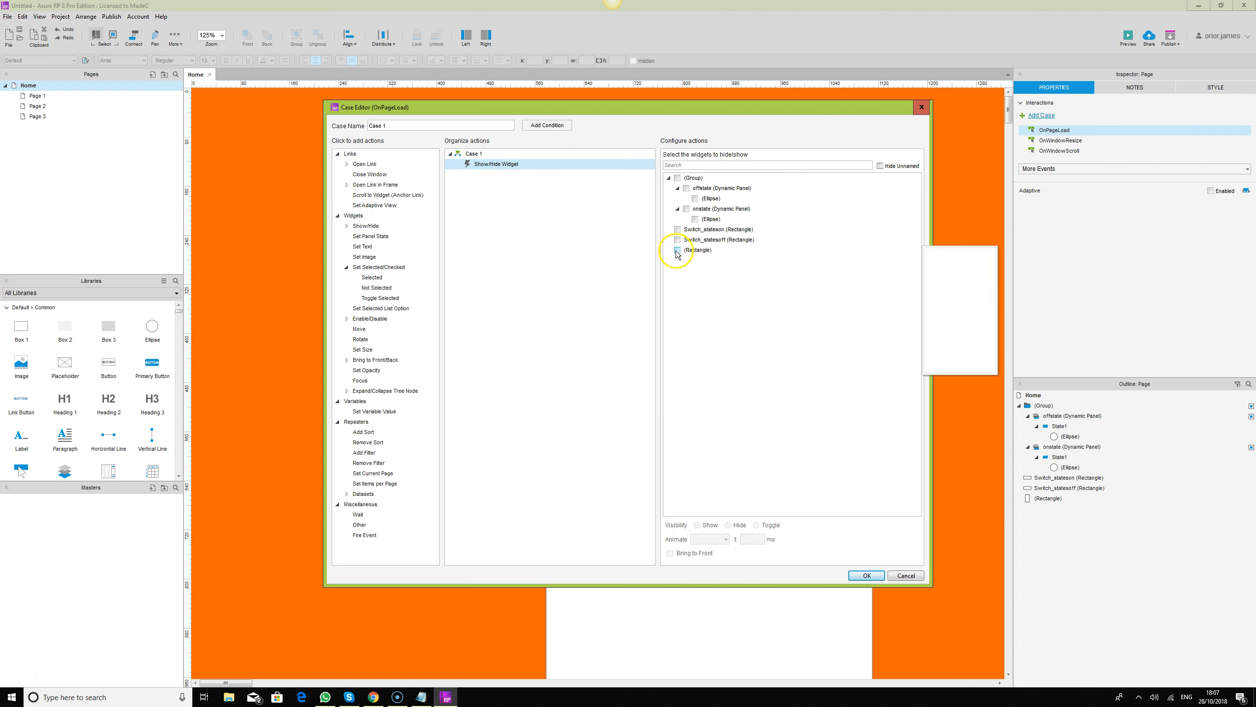
click(677, 239)
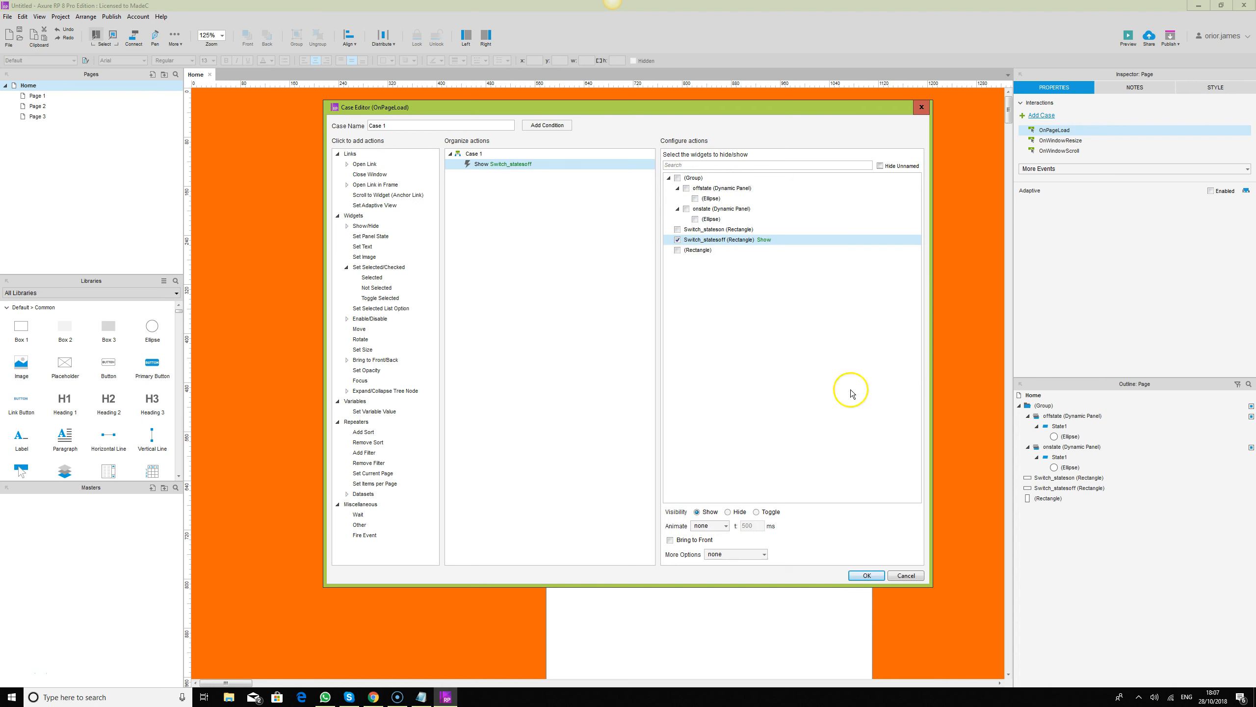
click(728, 511)
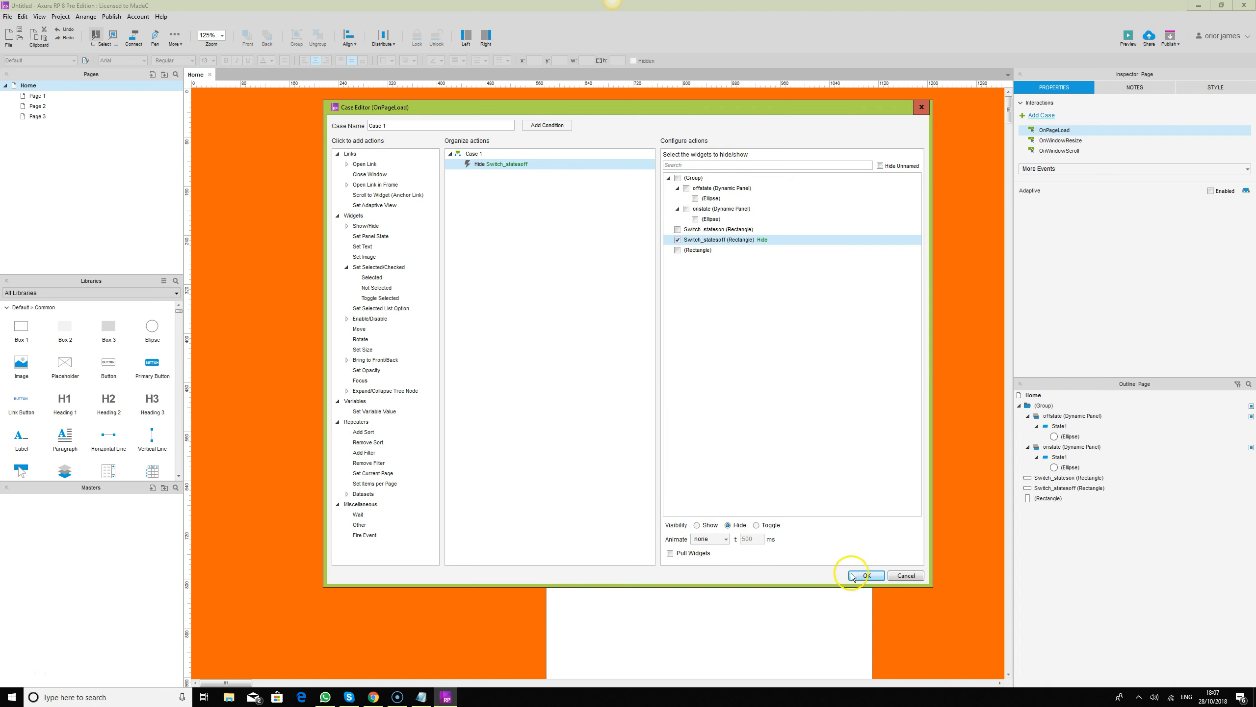
click(851, 575)
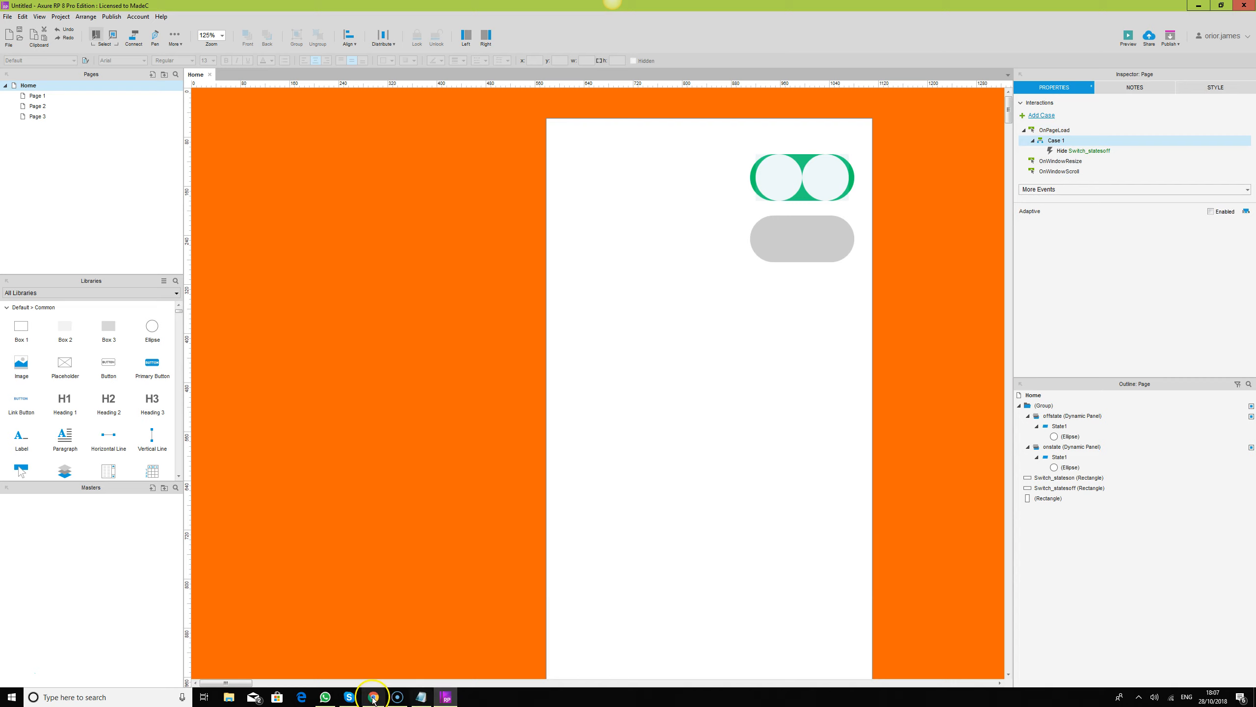
Switch to Chrome and reload the prototype preview to check the page-load hiding of the grey rectangle.
click(373, 698)
click(43, 25)
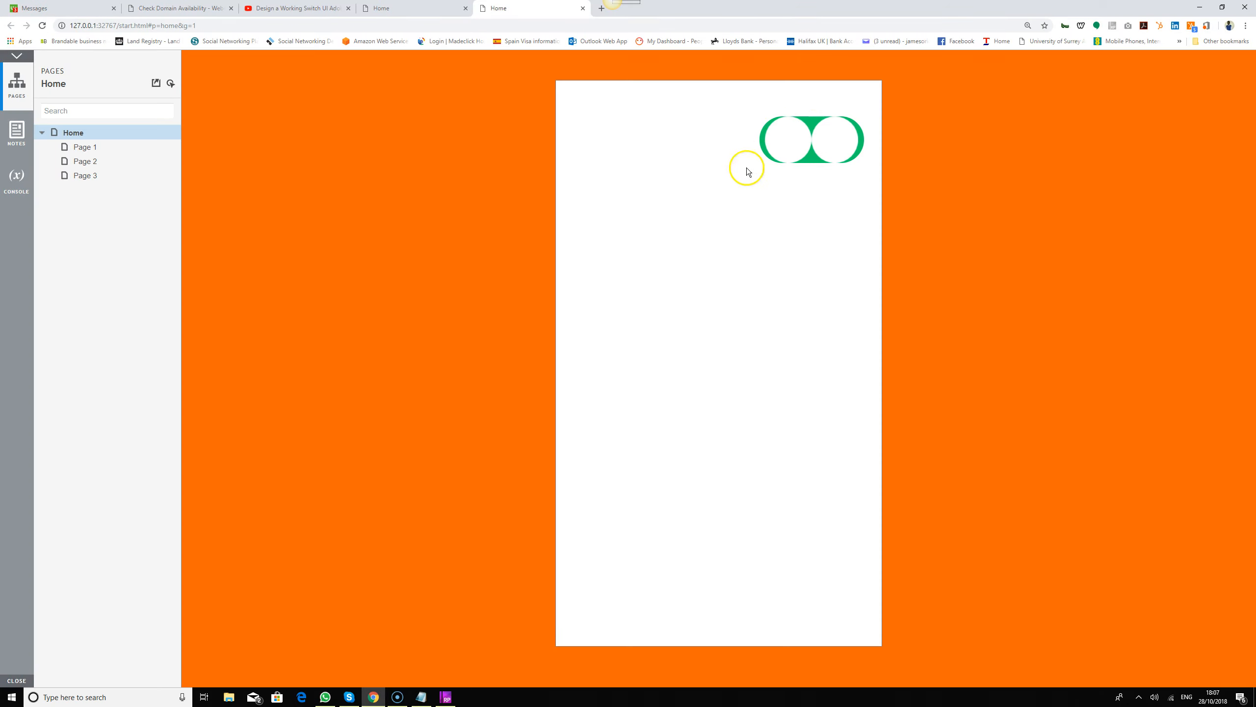
Undo the OnPageLoad case in Axure RP to preview the page in Chrome without it, and restore the case.
click(447, 697)
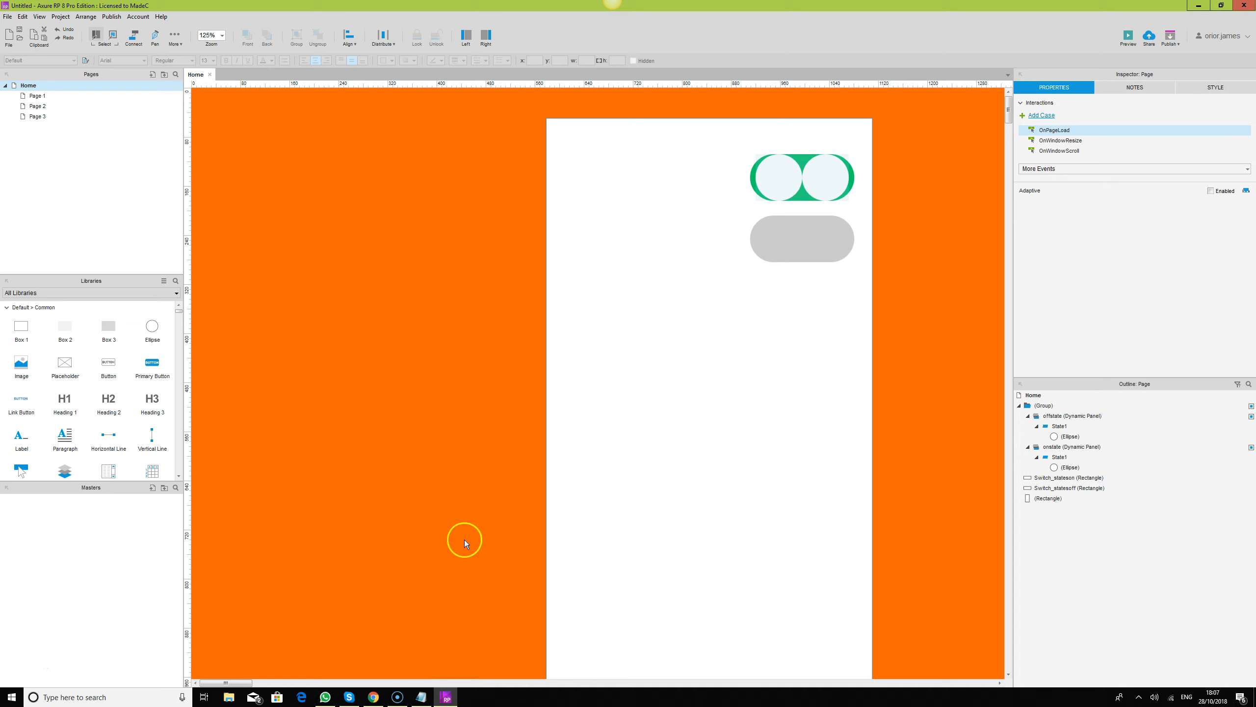
click(373, 697)
click(48, 27)
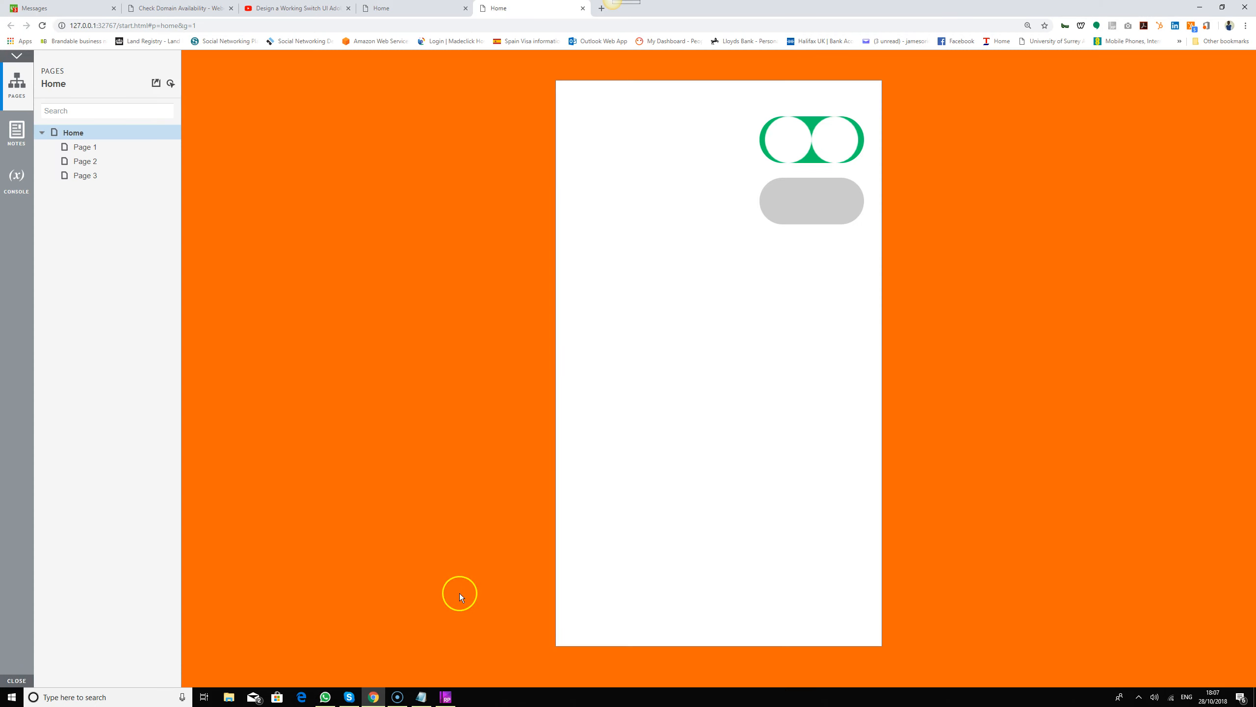
click(446, 698)
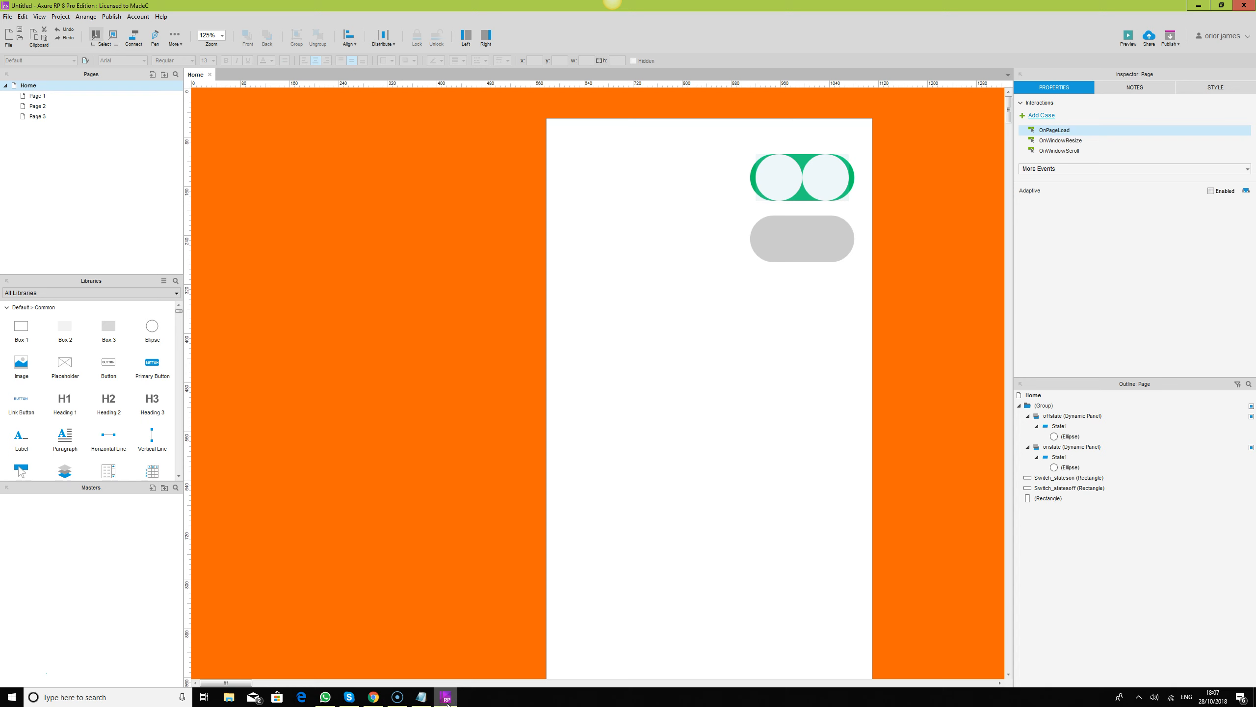
click(452, 512)
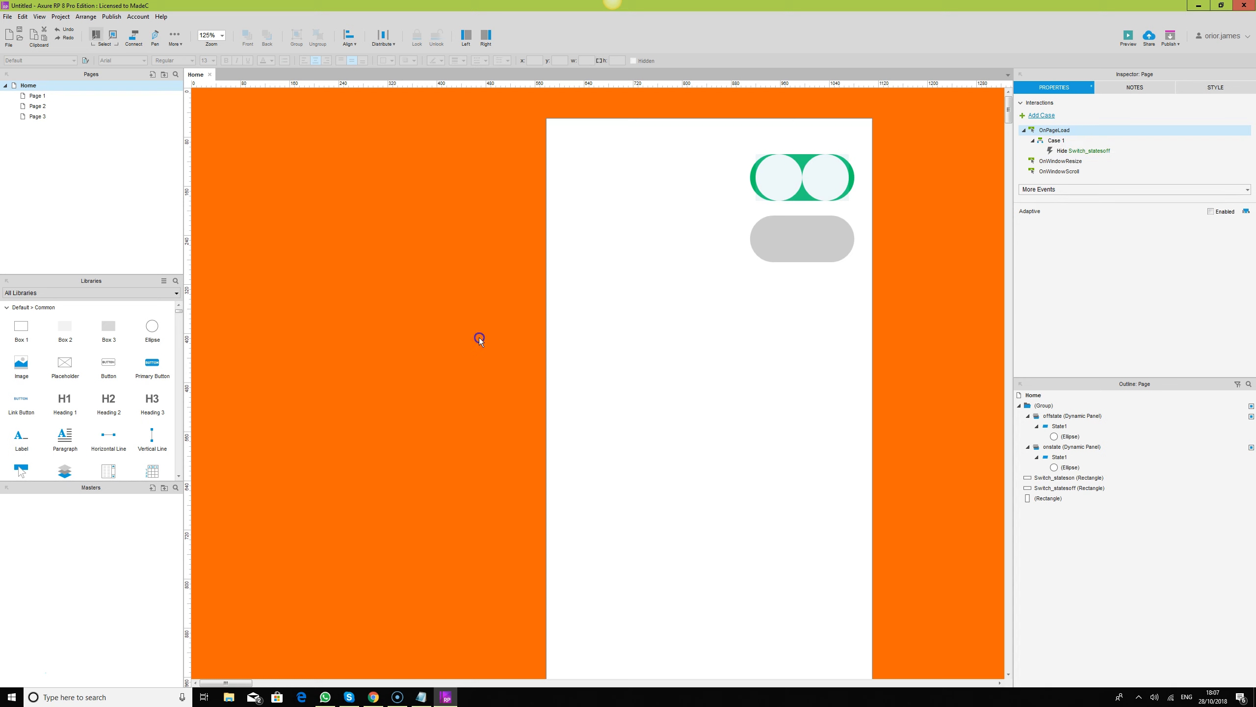
Ungroup the two white knob panels on the green switch.
click(829, 221)
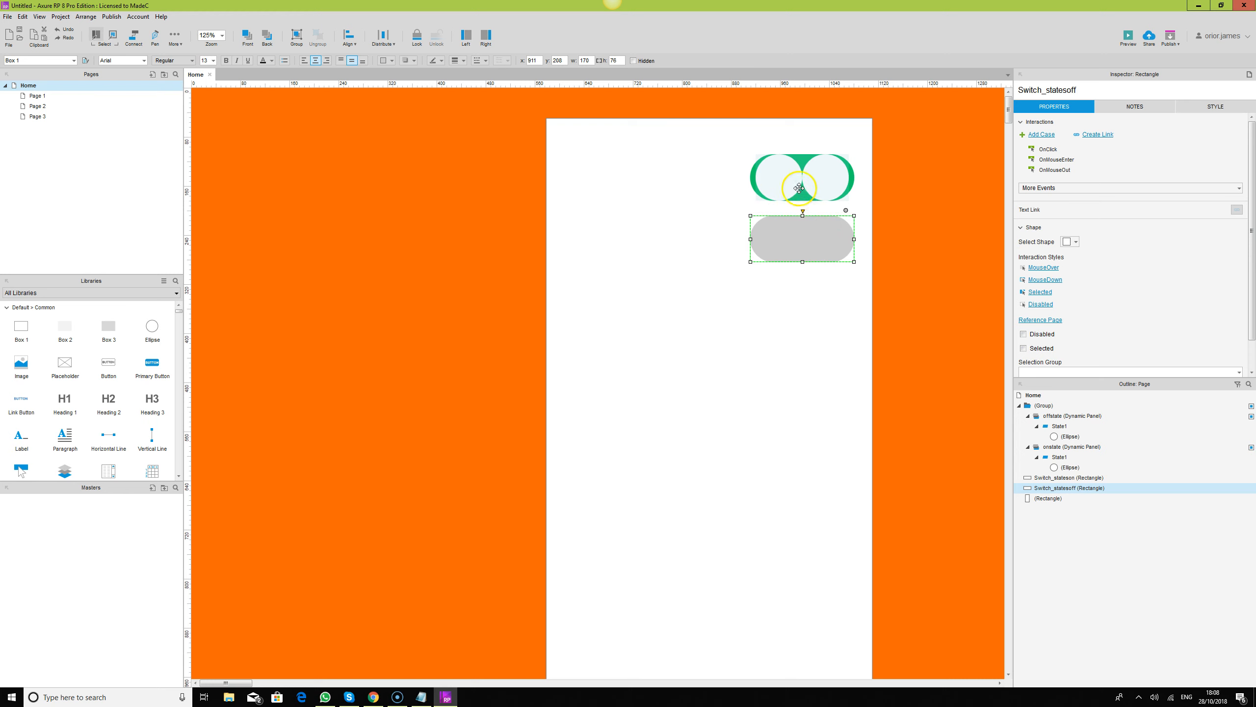
click(783, 177)
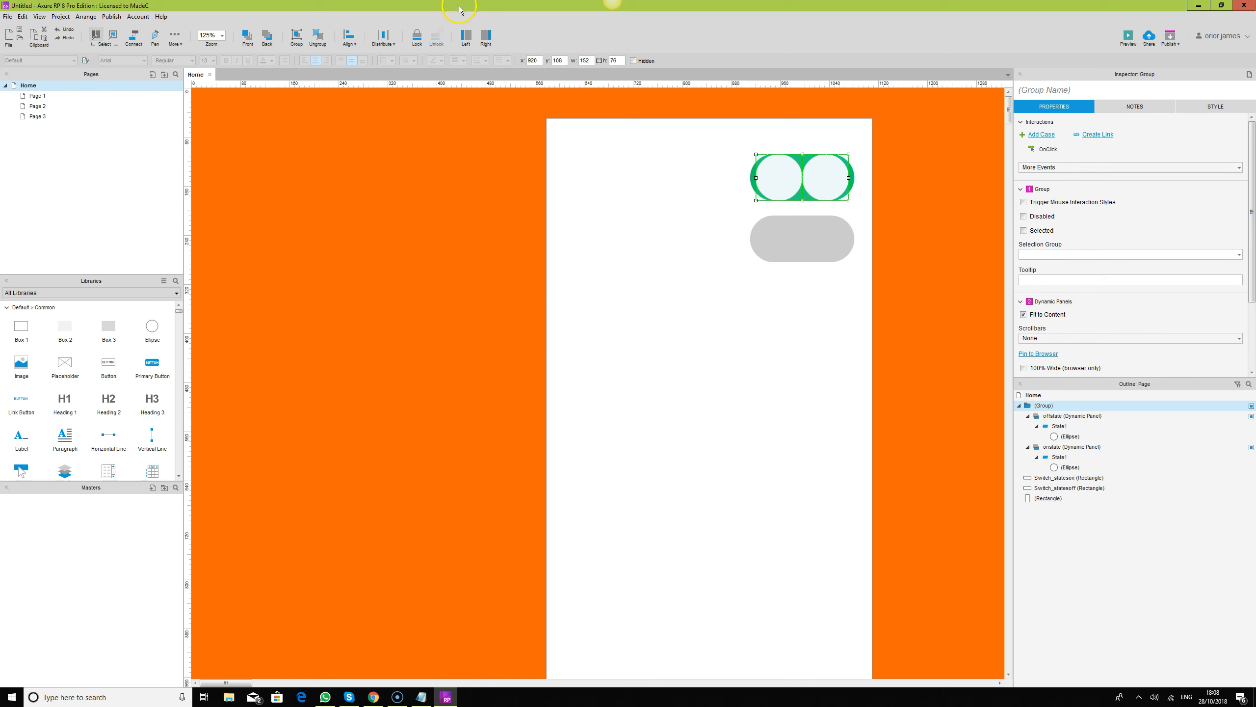
click(318, 37)
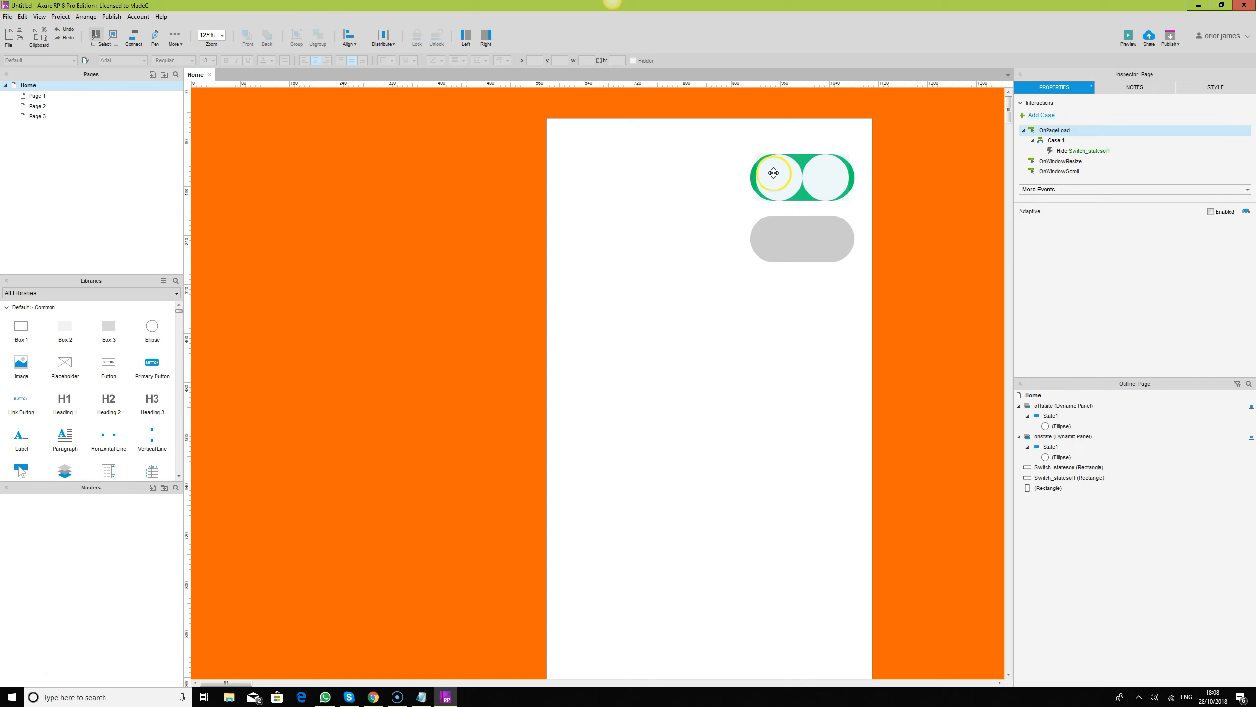
Add an OnSwipeRight case to the onstate panel that shows offstate and hides Switch_stateson.
click(778, 171)
click(849, 181)
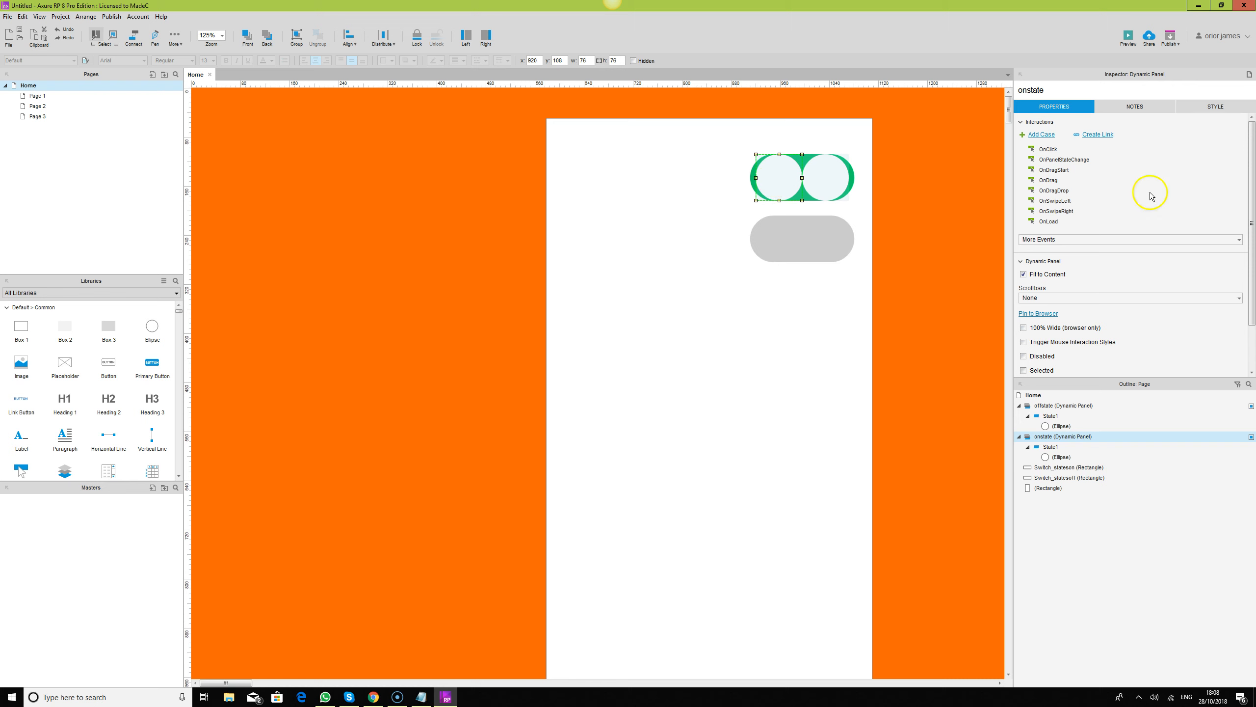
double_click(1056, 212)
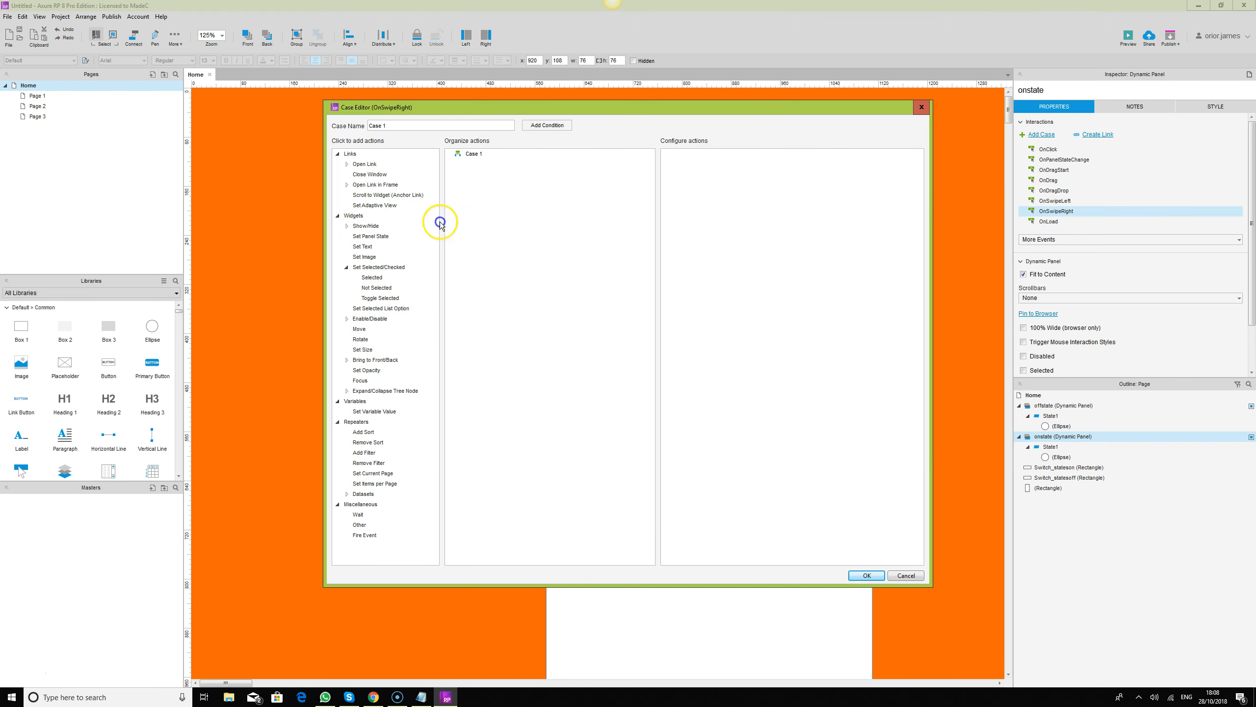
click(367, 227)
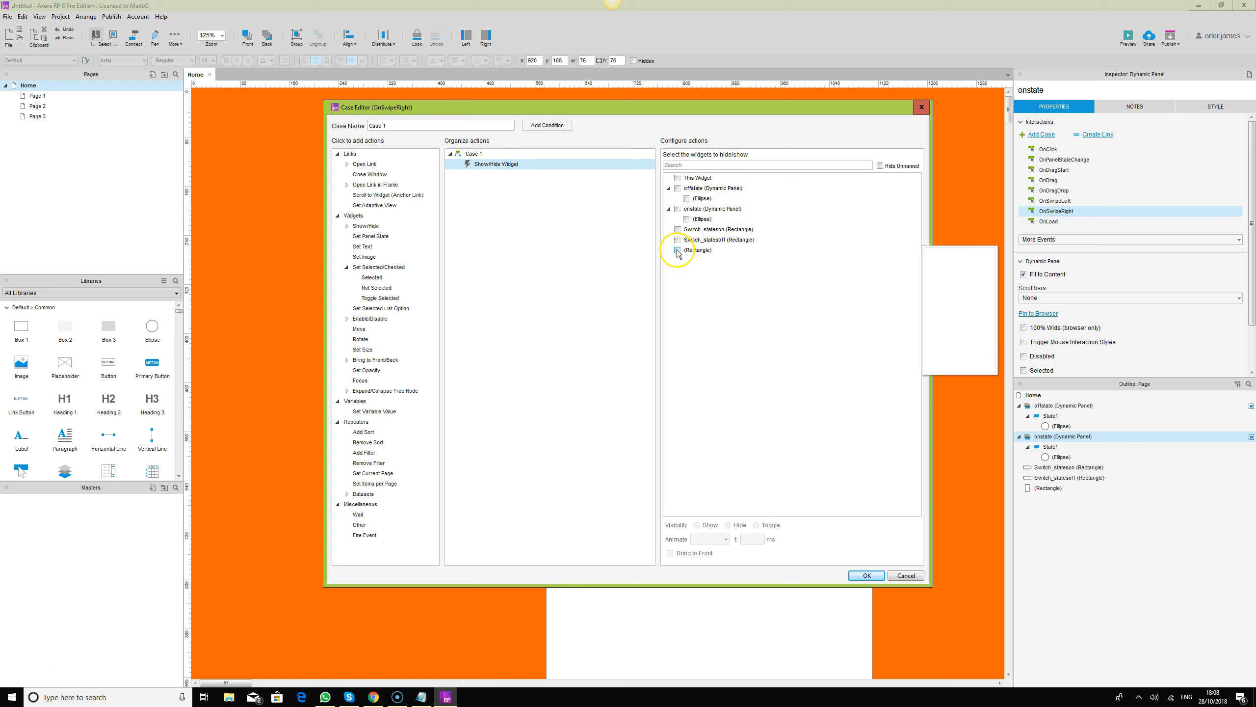
click(678, 189)
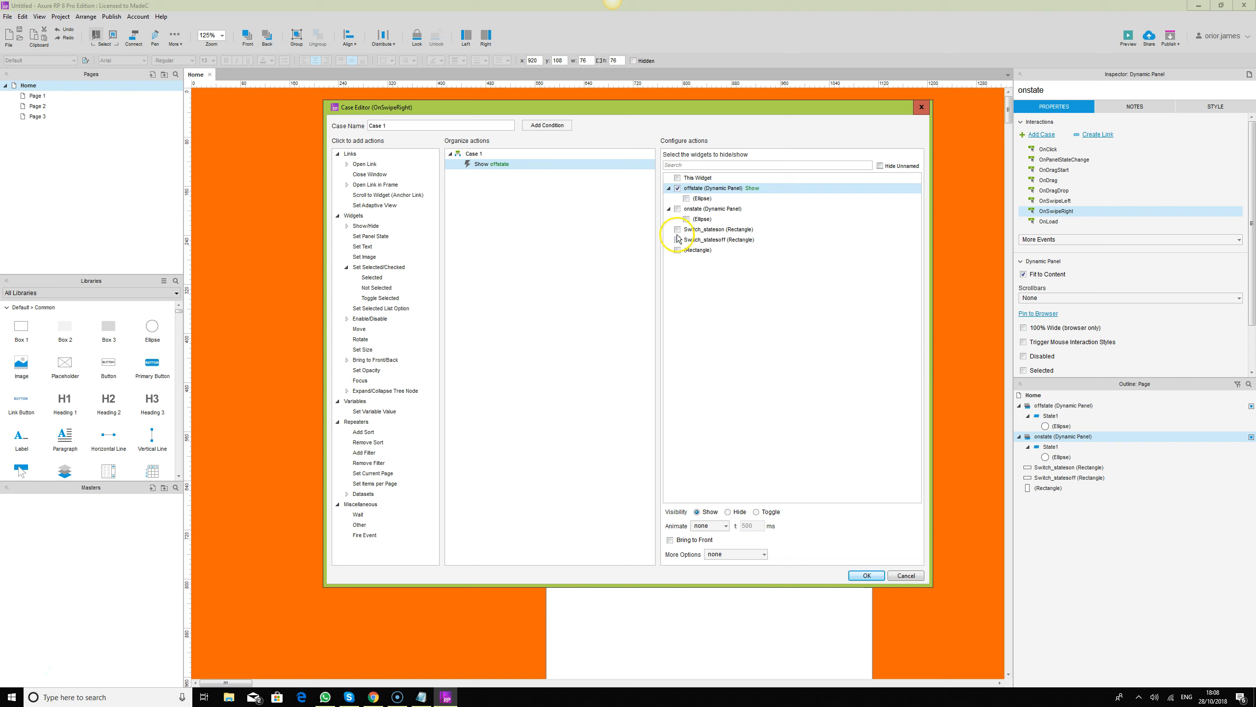
click(374, 227)
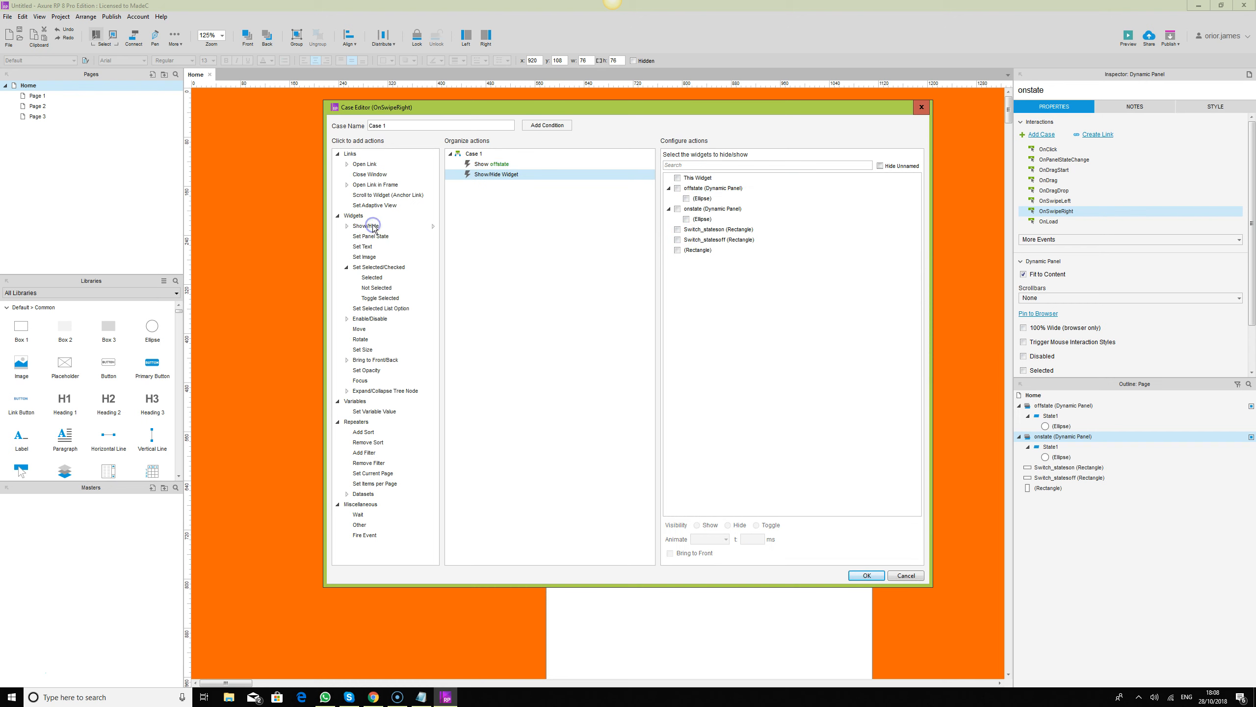
click(677, 230)
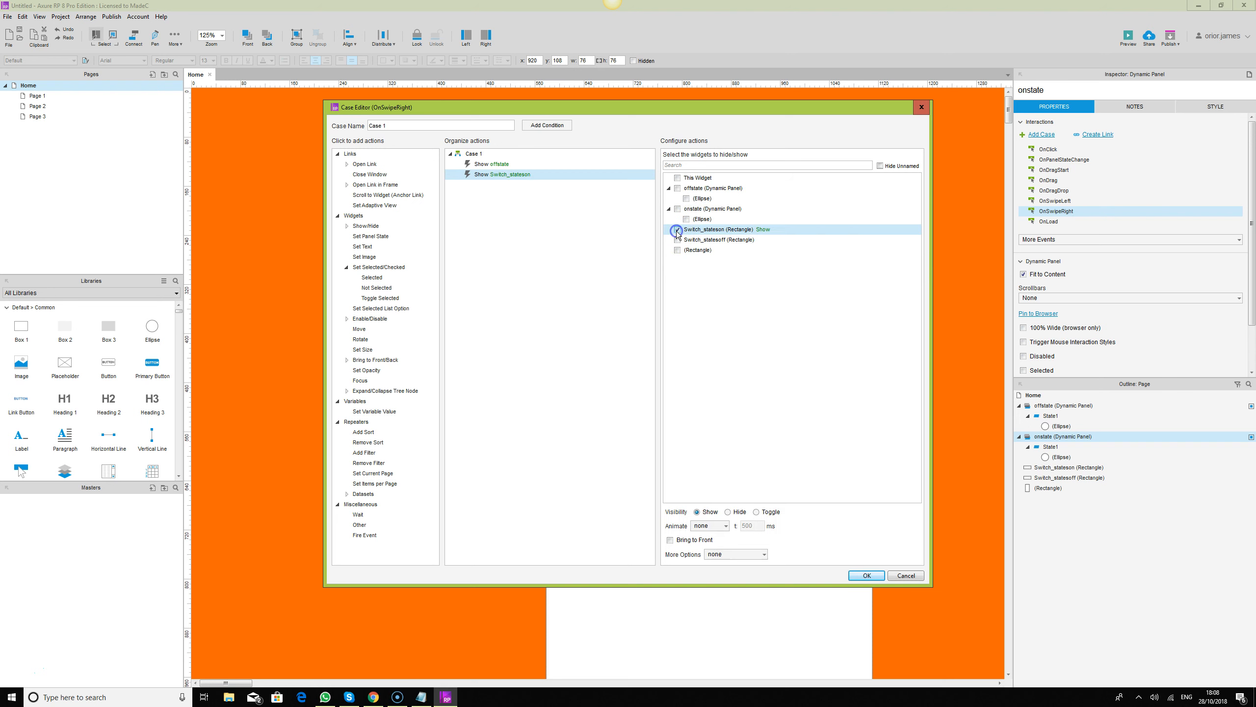
click(729, 512)
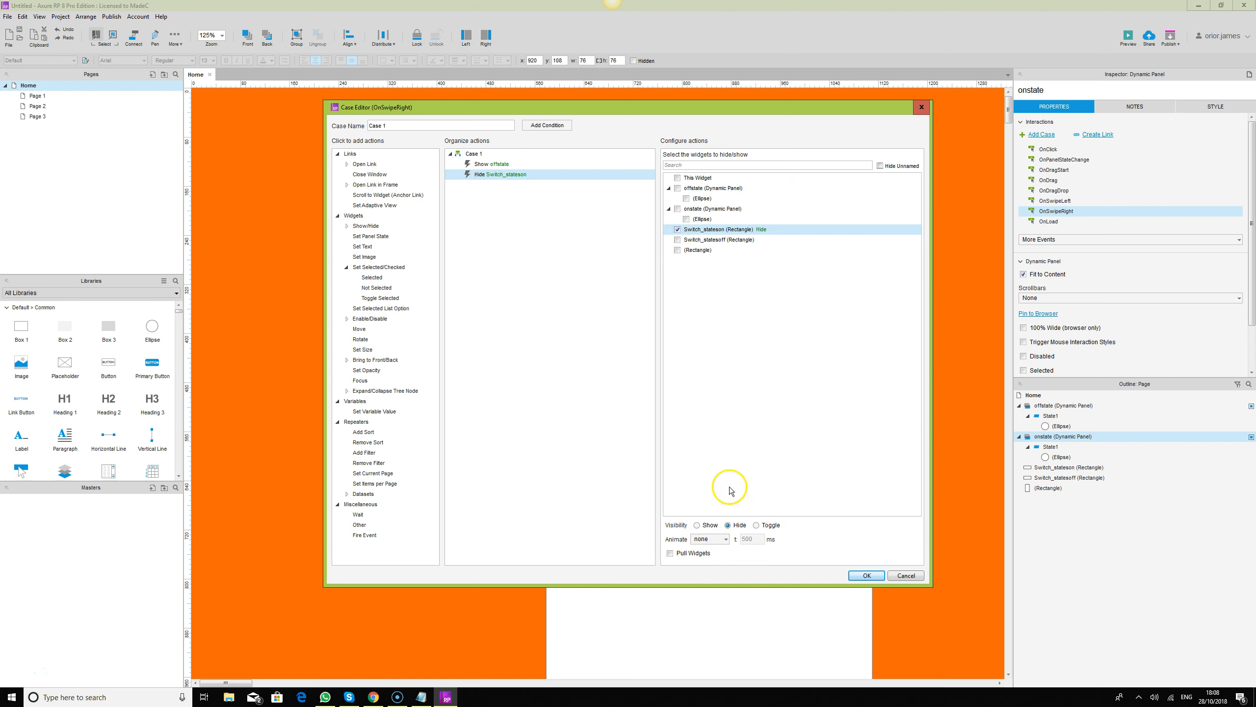
click(871, 575)
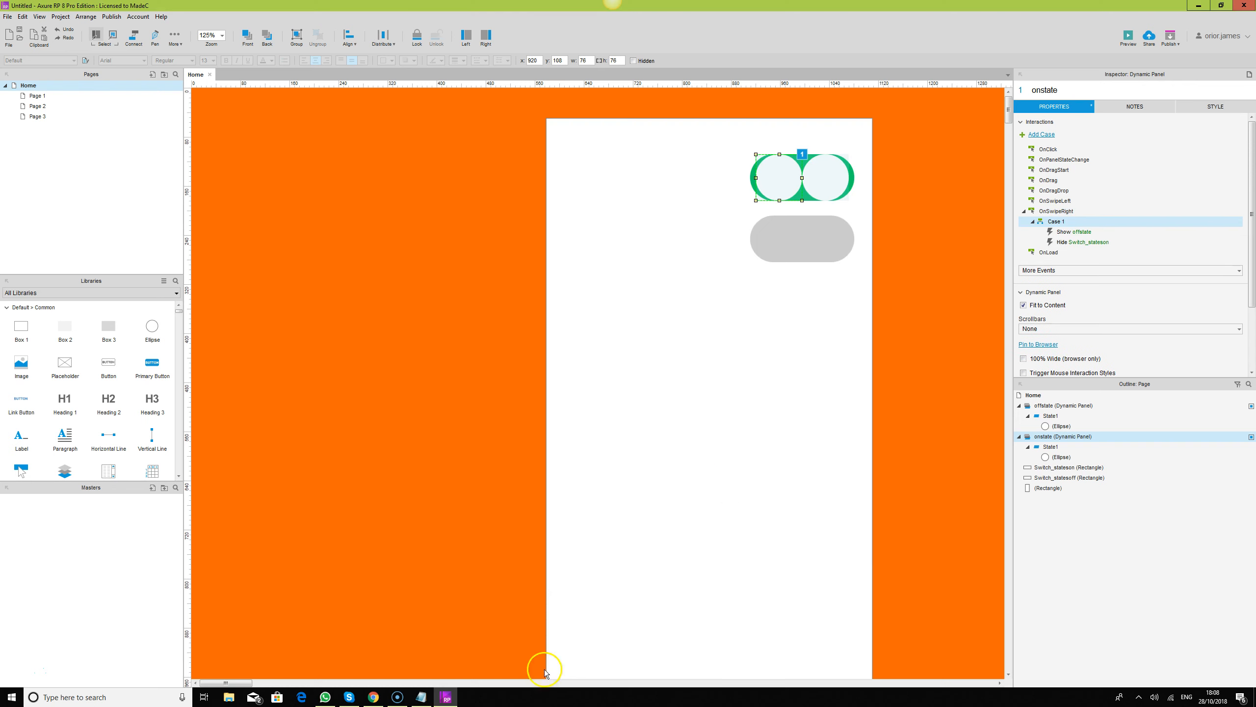
Move the grey Switch_statesoff rectangle up to X 911, Y 108, directly behind the green switch.
click(897, 220)
click(793, 238)
drag(805, 244, 809, 188)
click(914, 236)
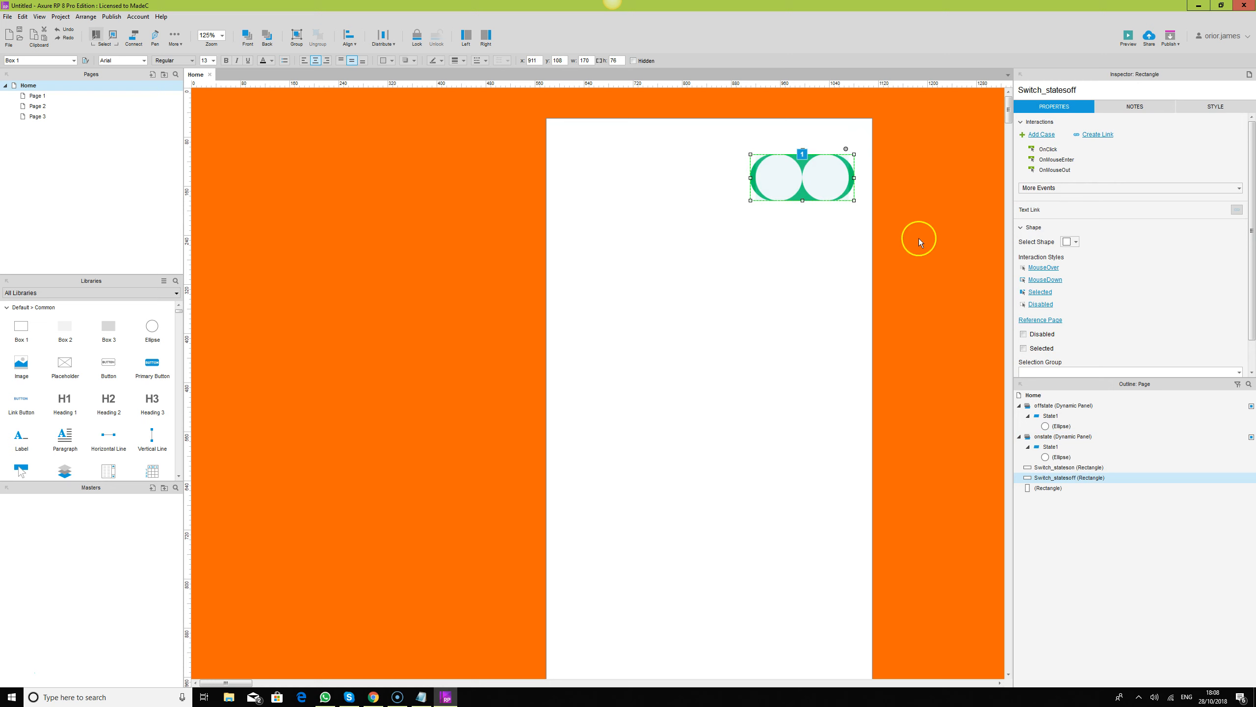
Switch to Chrome, reload the prototype preview and test swiping the onstate knob to the right.
click(373, 697)
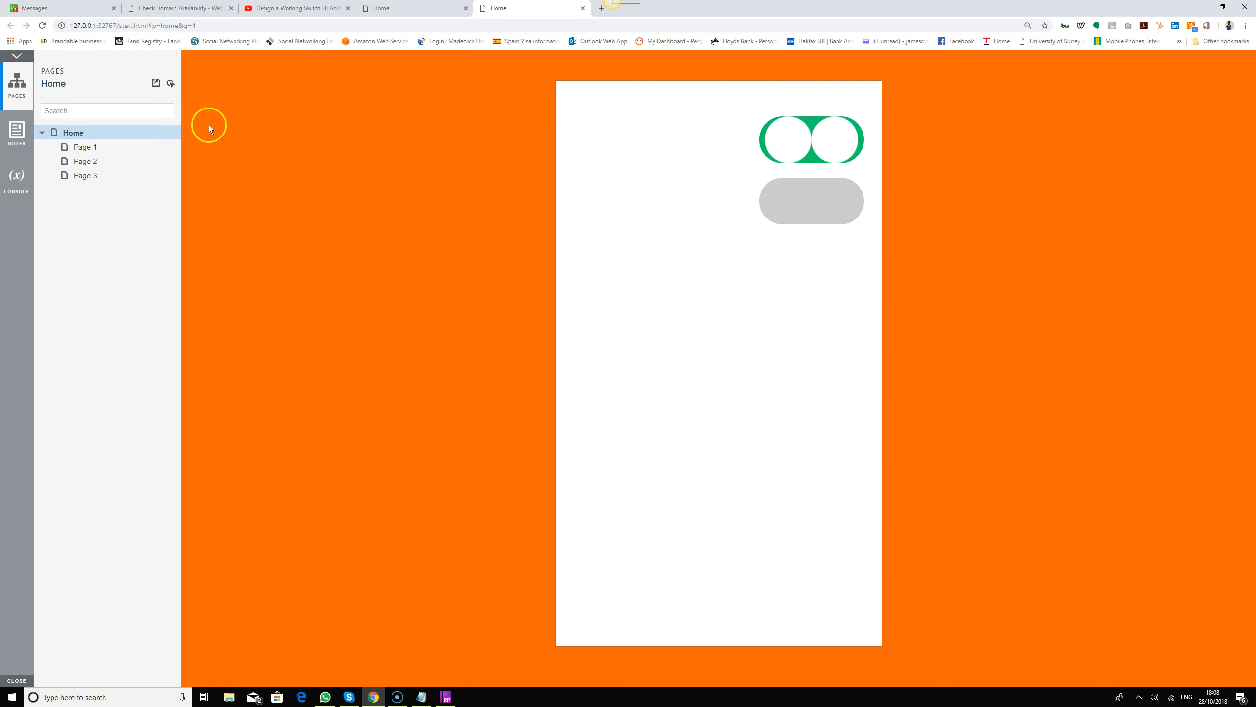
click(47, 26)
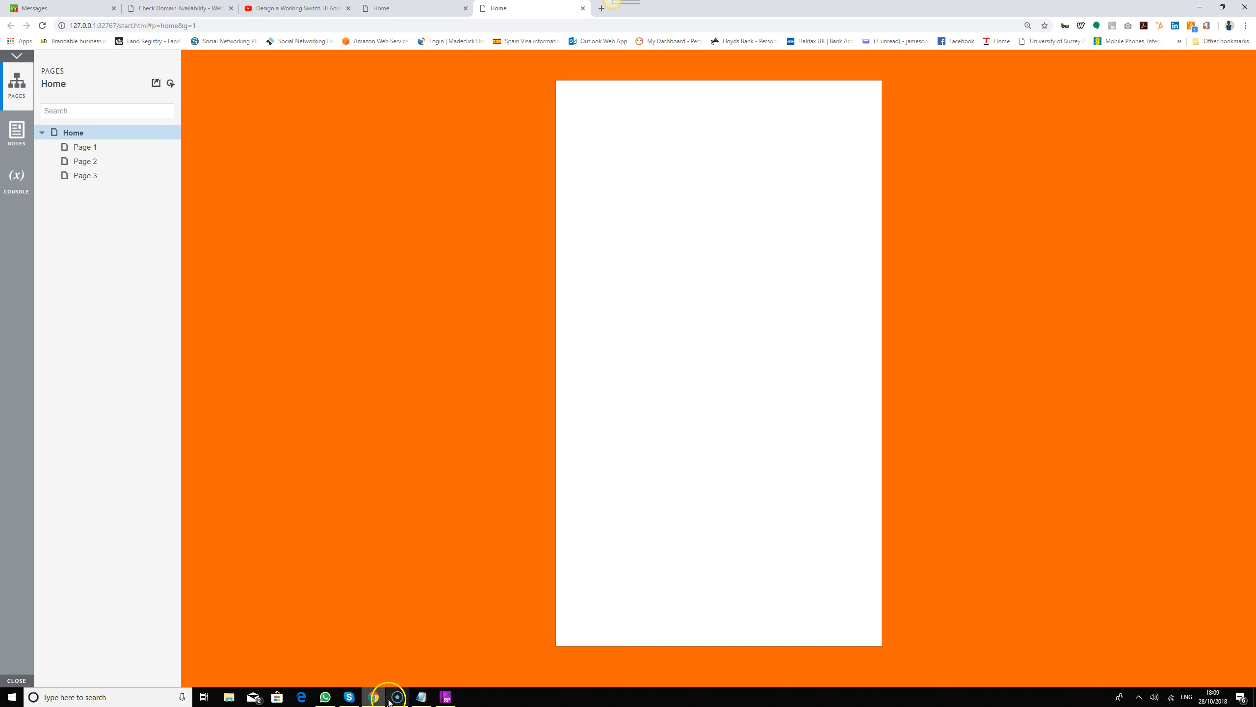
Switch to Axure RP and add a Show Switch_statesoff action to the onstate panel's OnSwipeRight case.
click(445, 697)
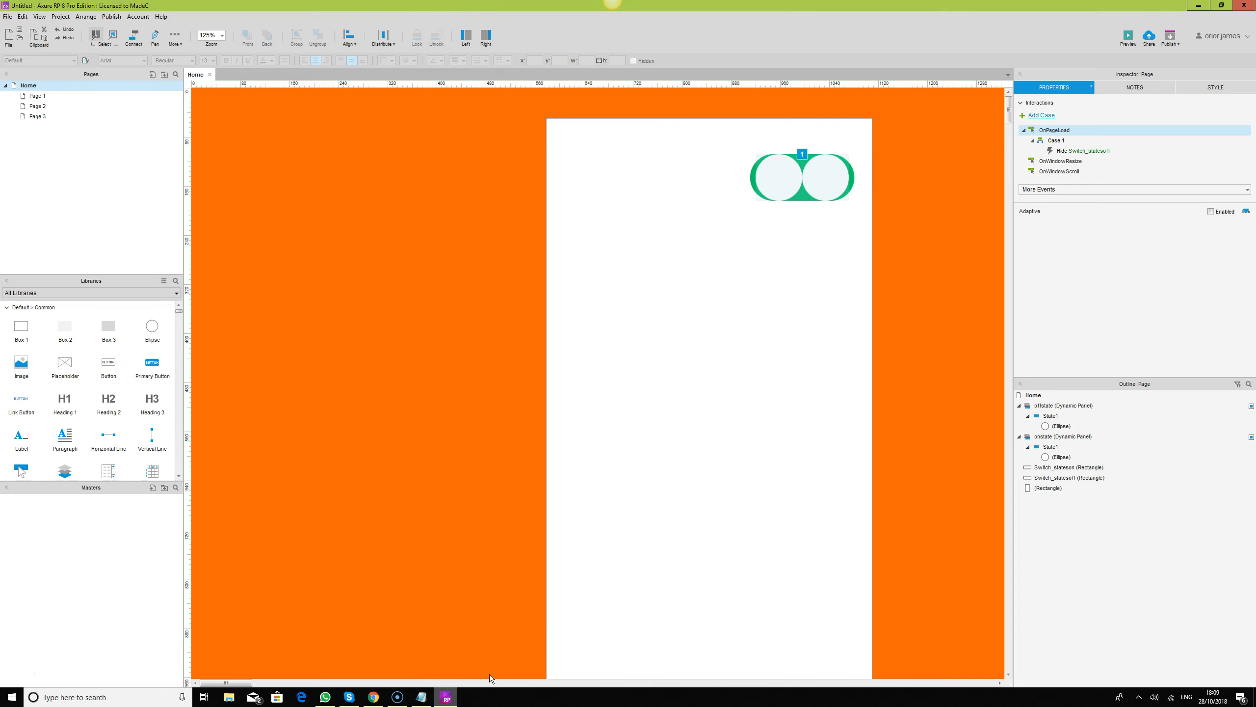
click(779, 183)
double_click(1076, 242)
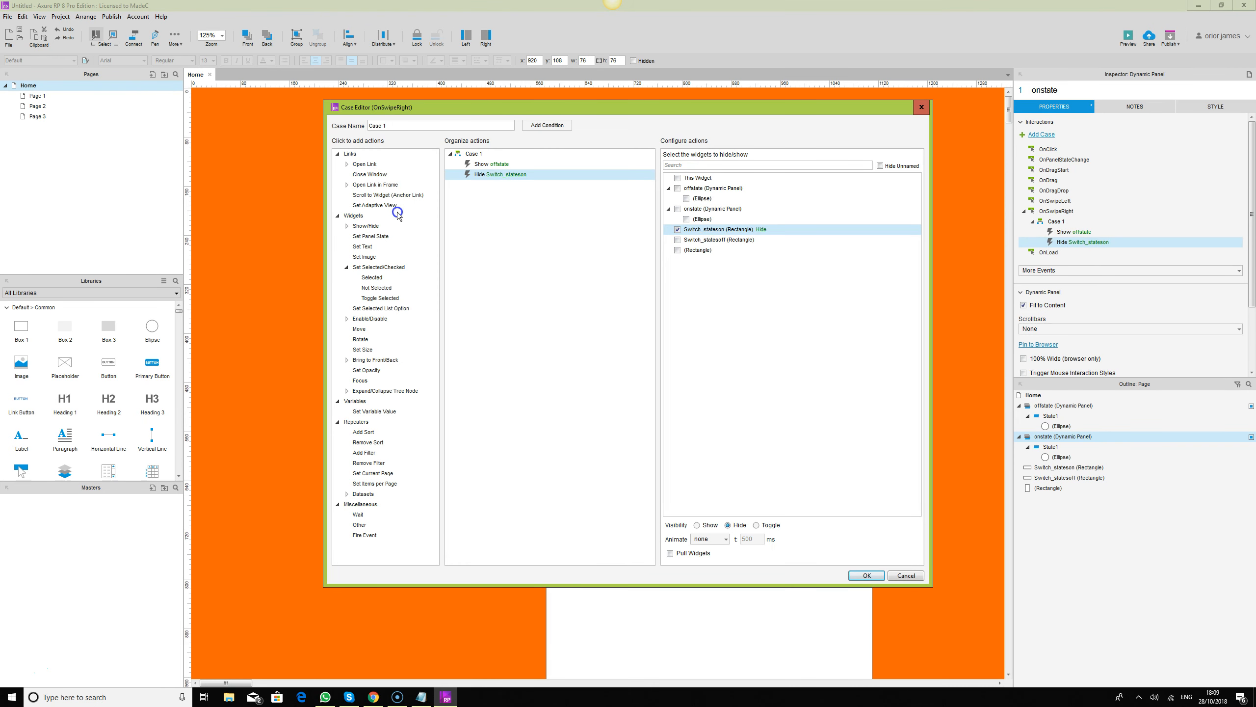
click(360, 226)
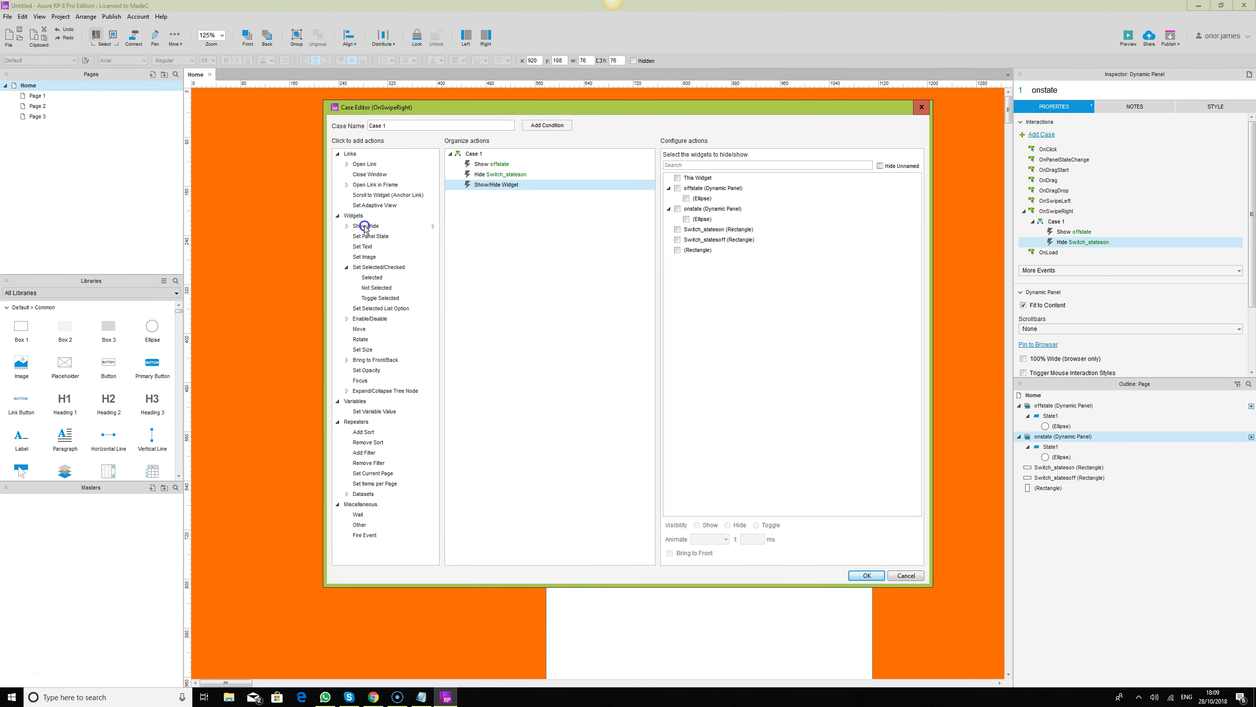
click(677, 240)
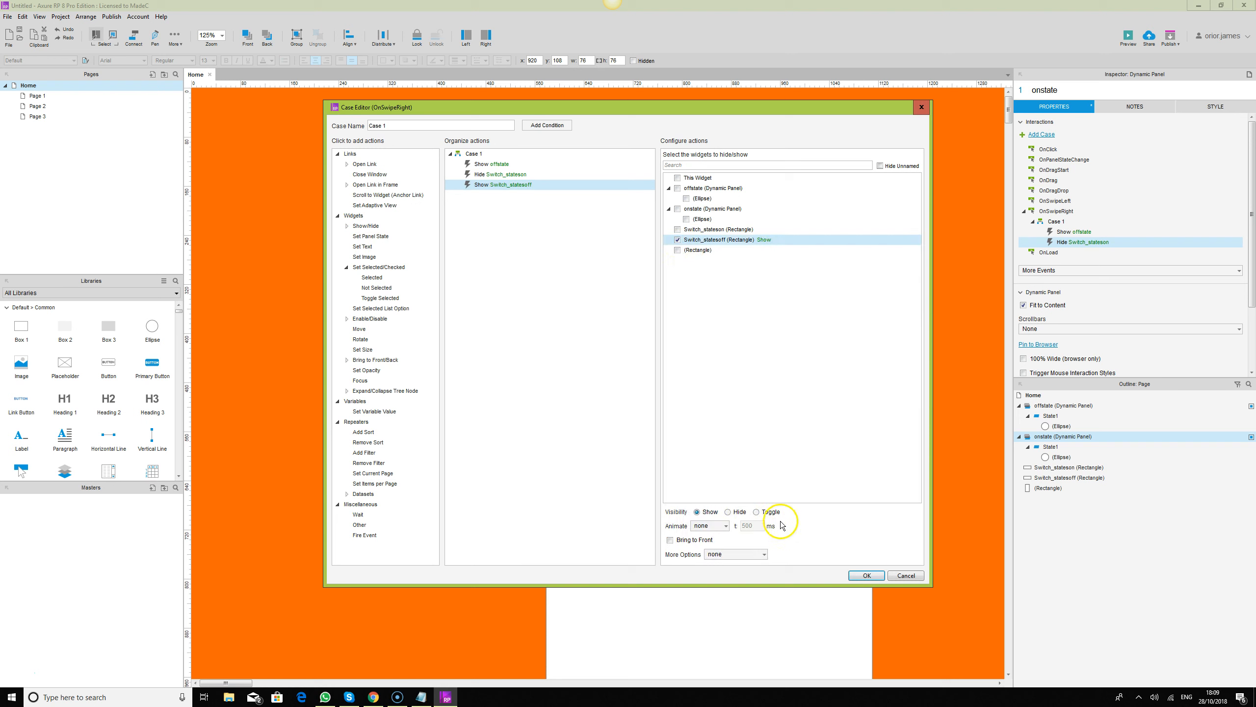
click(865, 574)
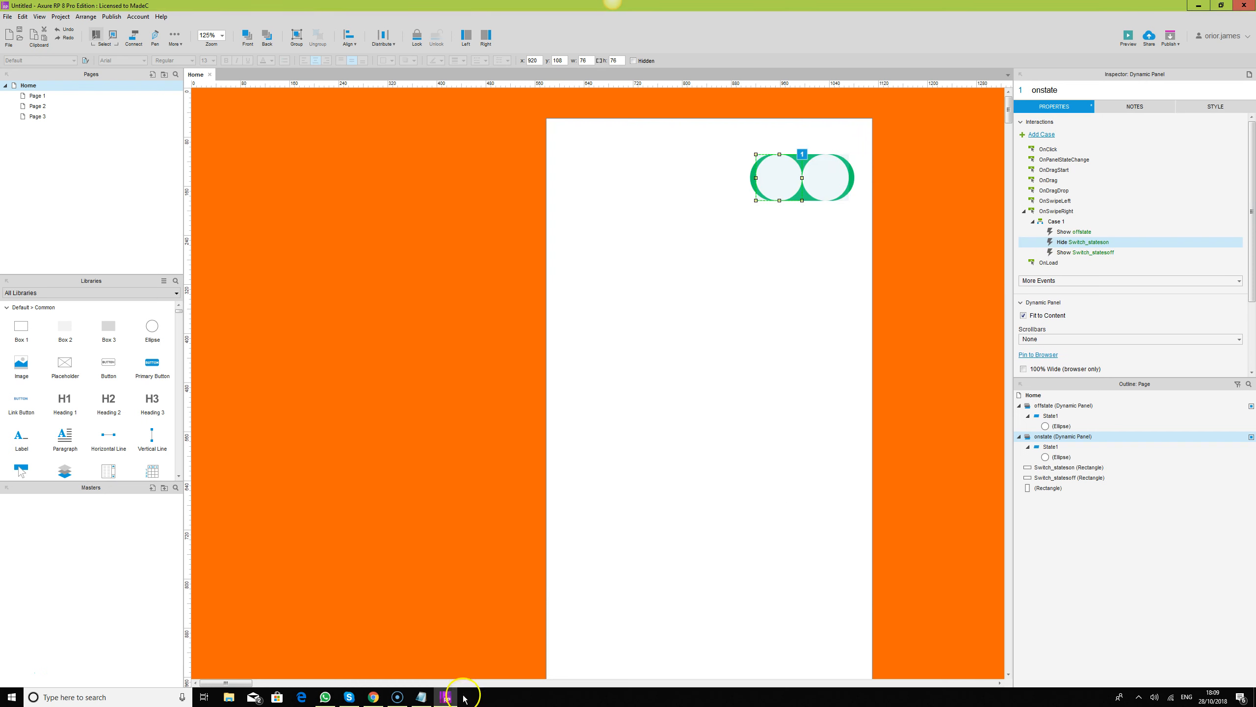
Switch to Chrome, reload the preview and swipe the knob right to check the change from green to grey.
click(373, 697)
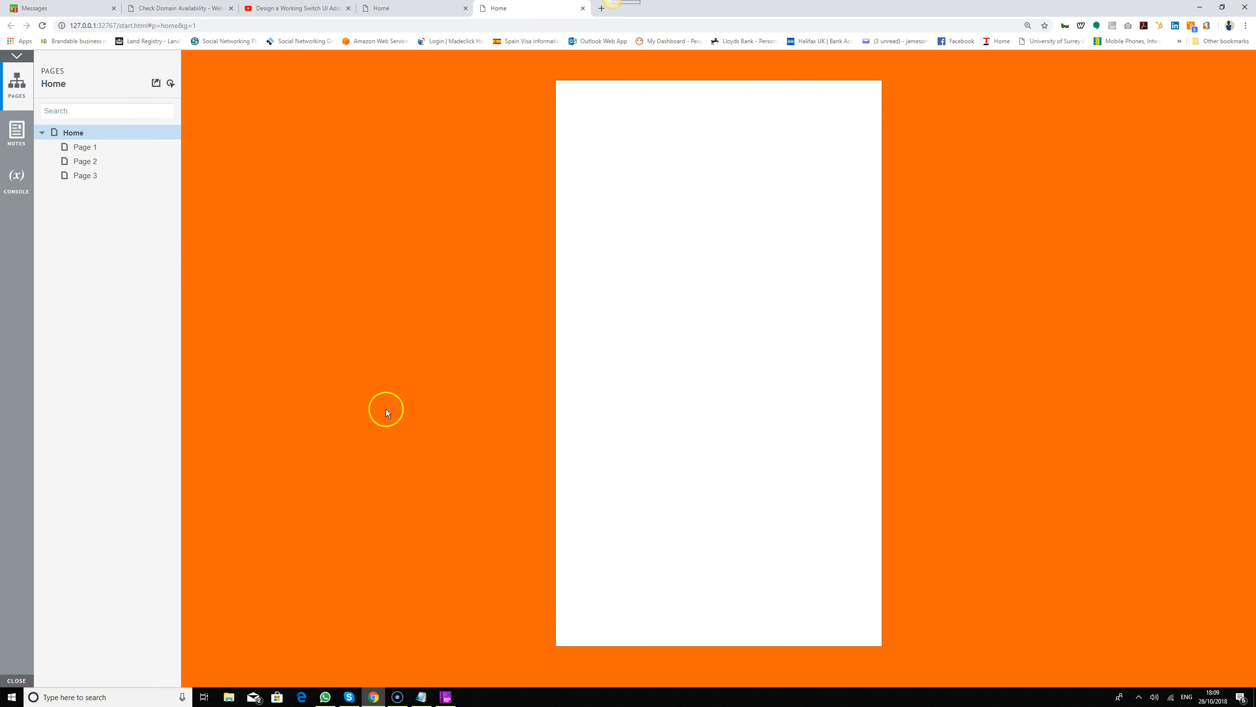
click(42, 25)
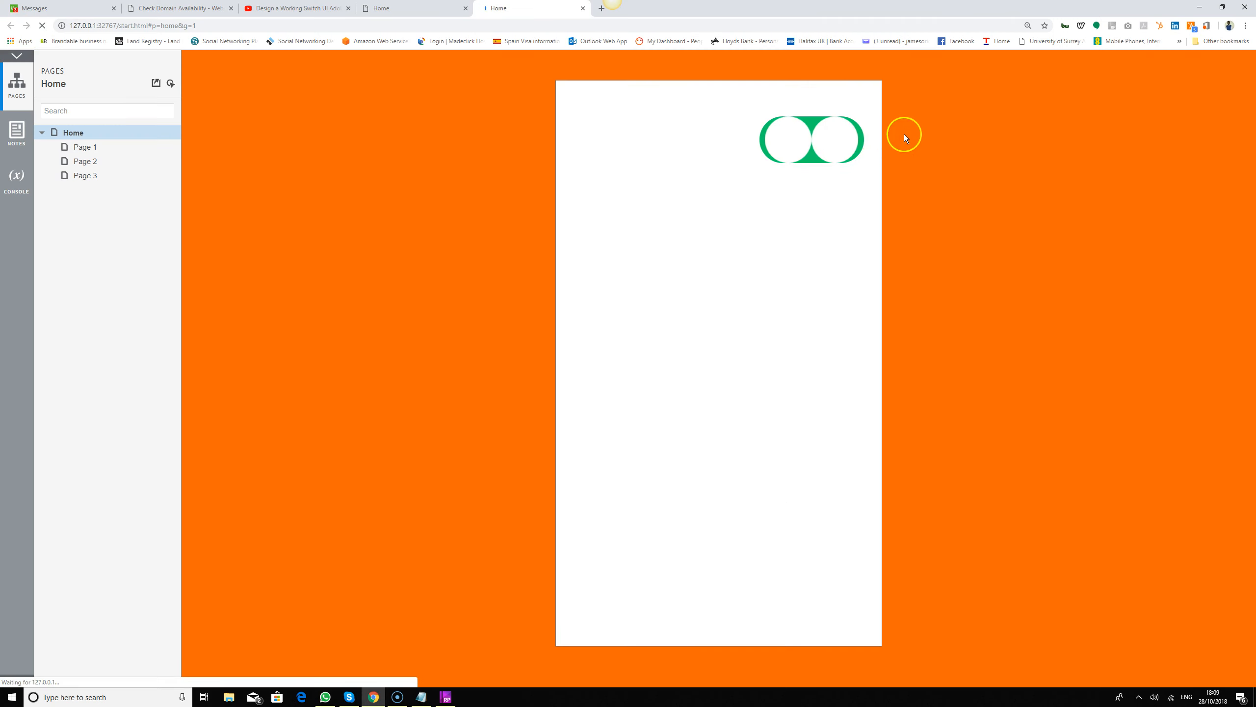
click(842, 144)
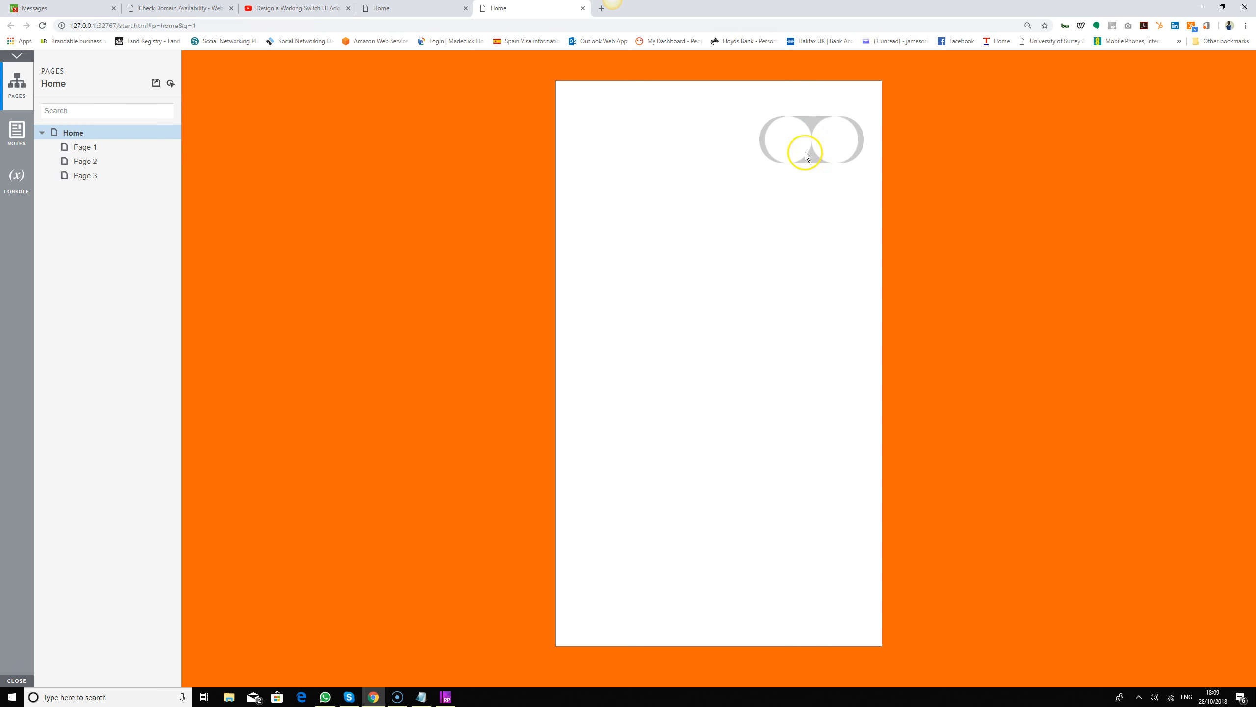
Switch to Axure RP and add an action hiding the offstate panel to the Home page's OnPageLoad case.
click(446, 697)
click(825, 176)
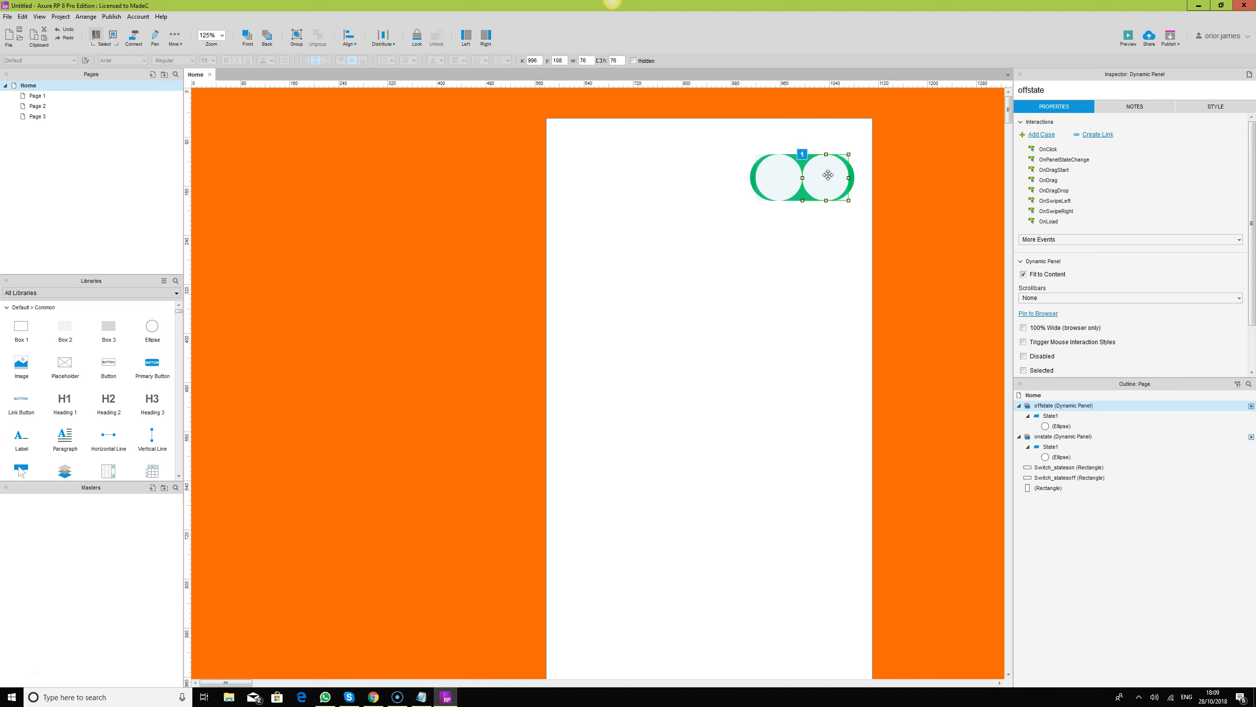
click(781, 177)
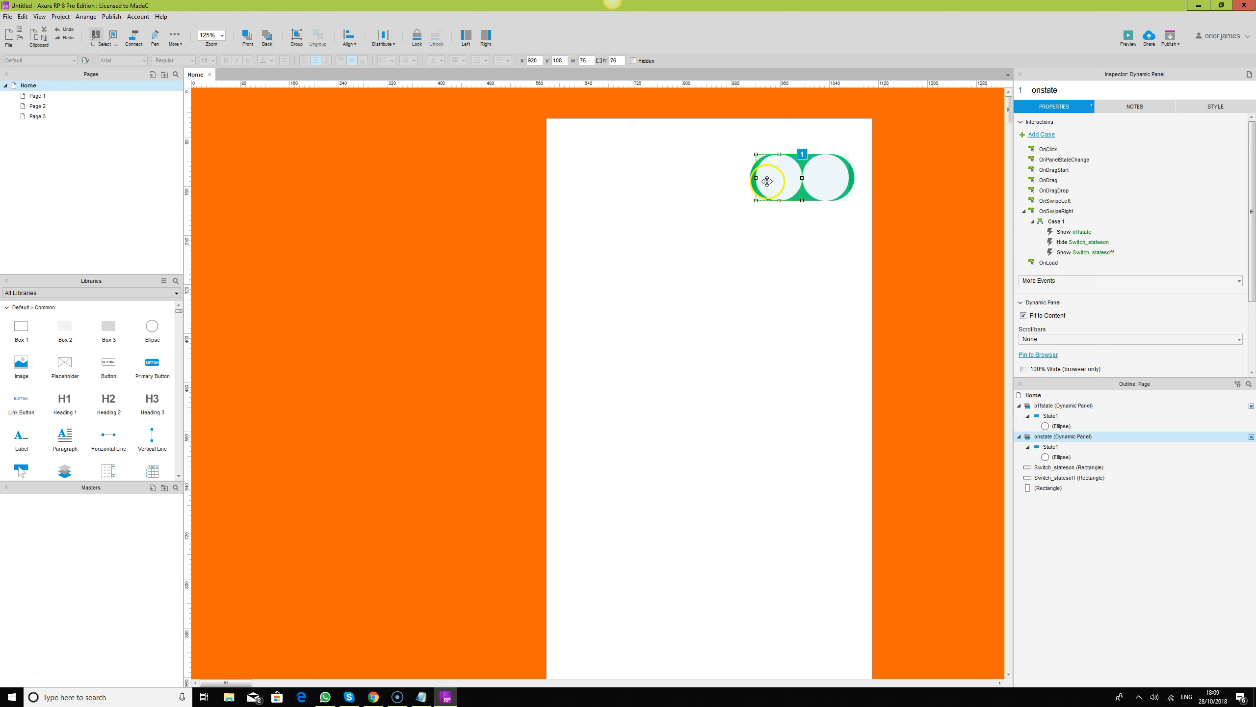
click(829, 182)
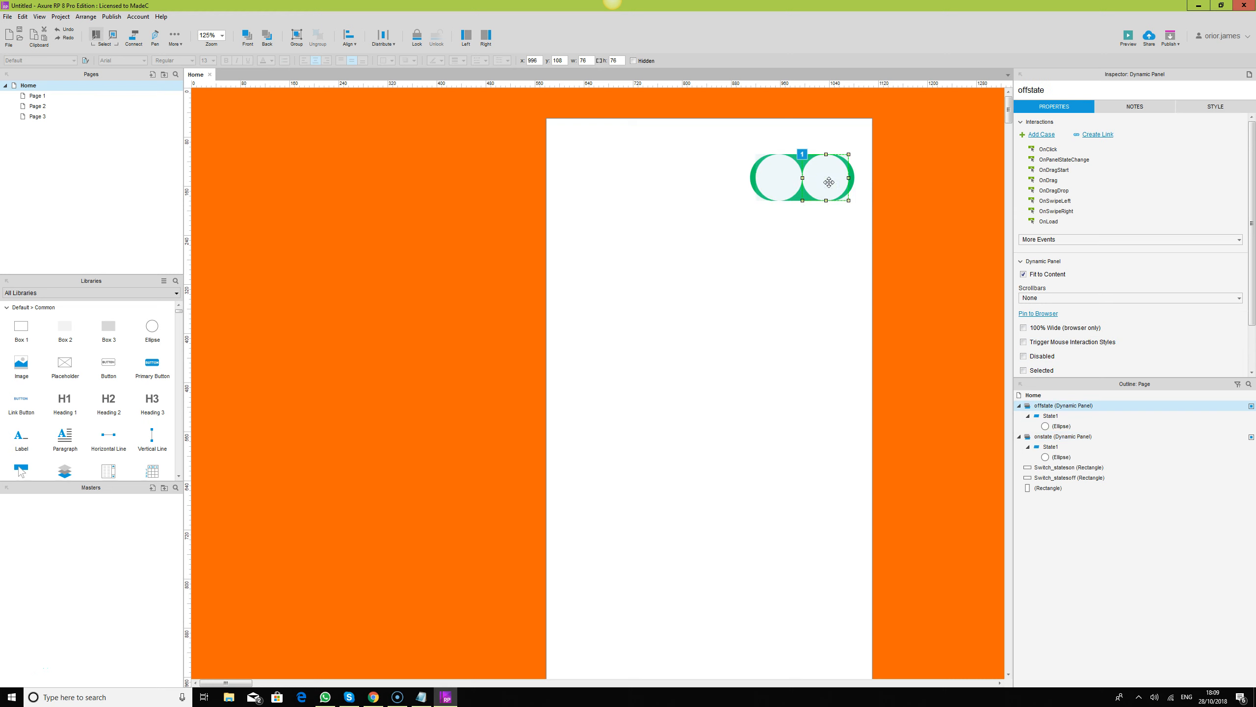
click(961, 212)
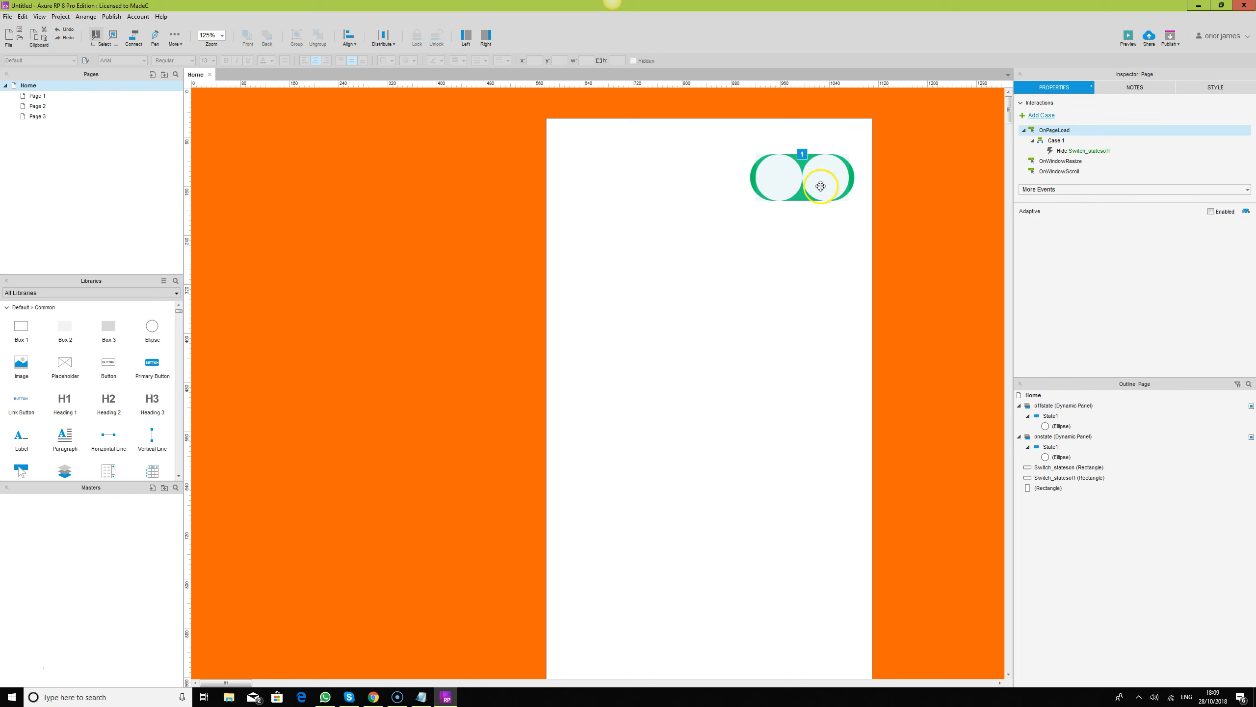
double_click(1057, 141)
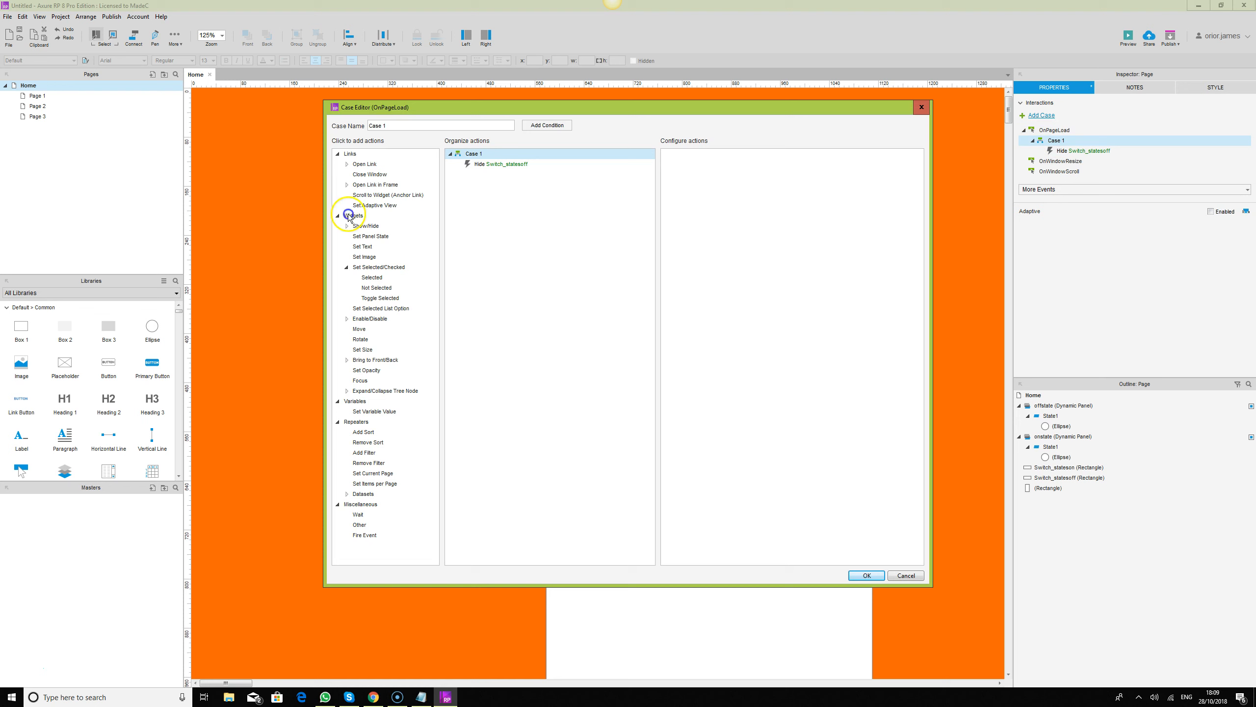
click(368, 227)
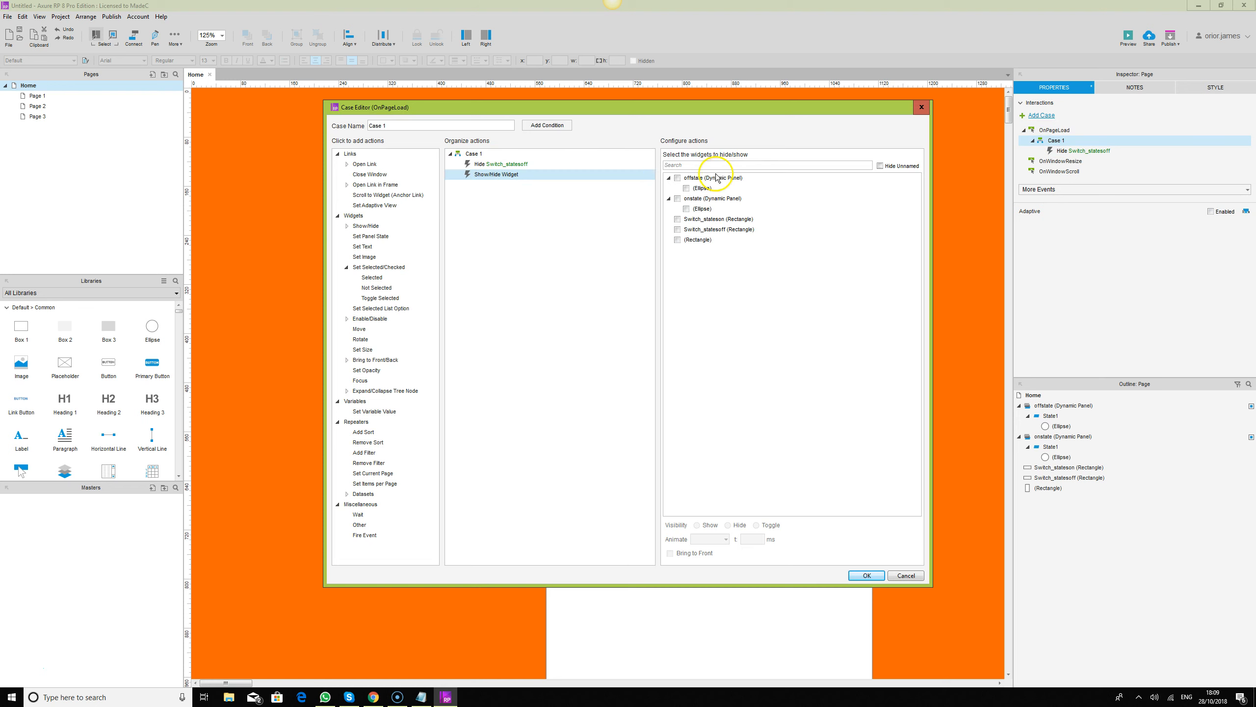
click(678, 178)
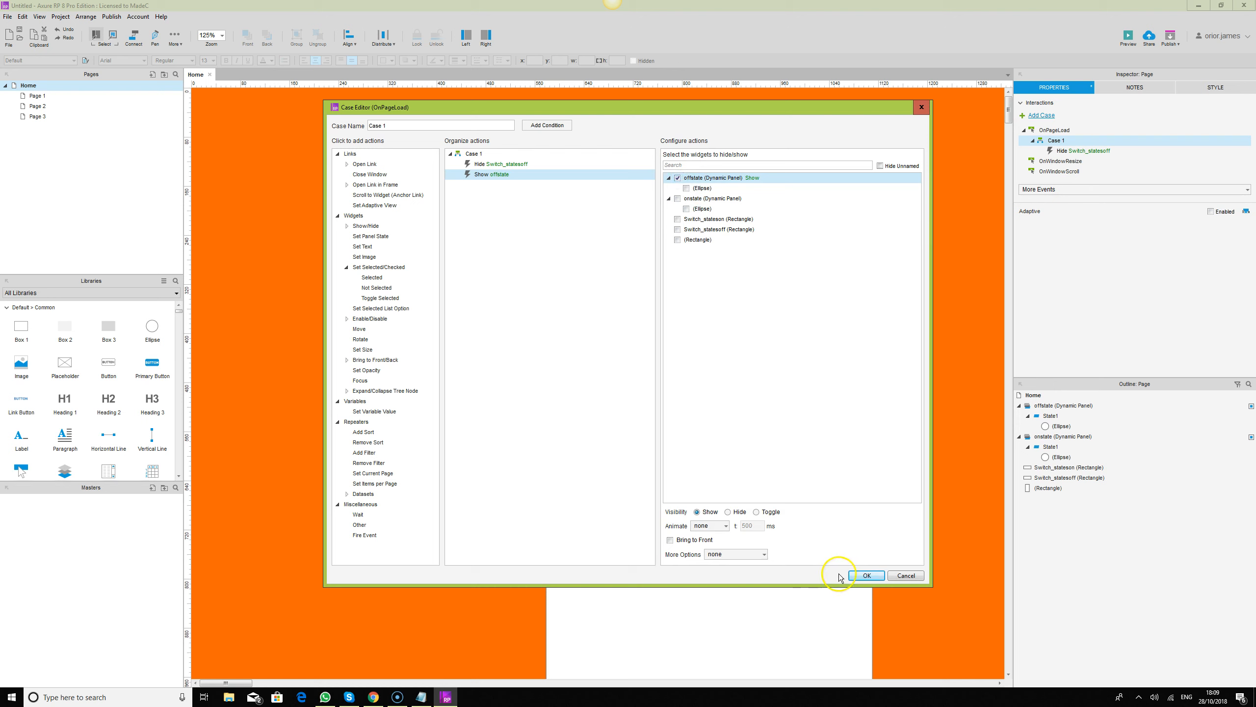
click(728, 512)
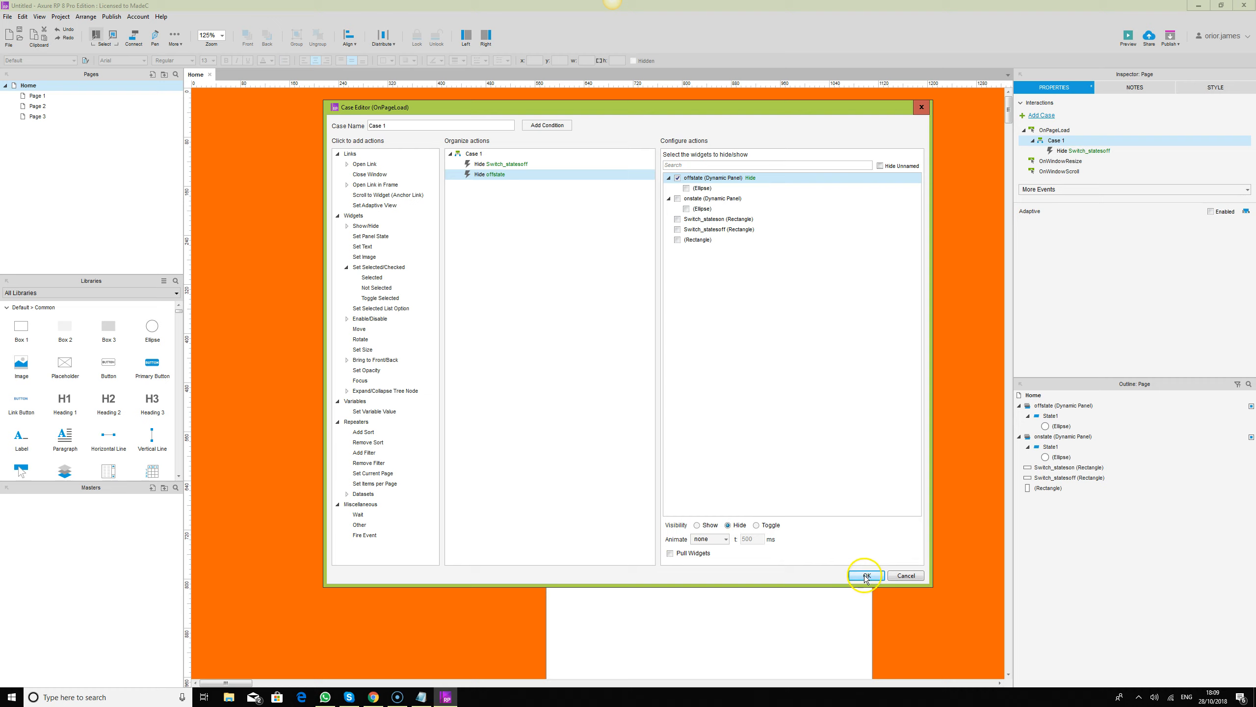
click(867, 576)
Switch to Chrome, reload the preview and swipe the single visible knob right to check both knobs' visibility.
click(373, 697)
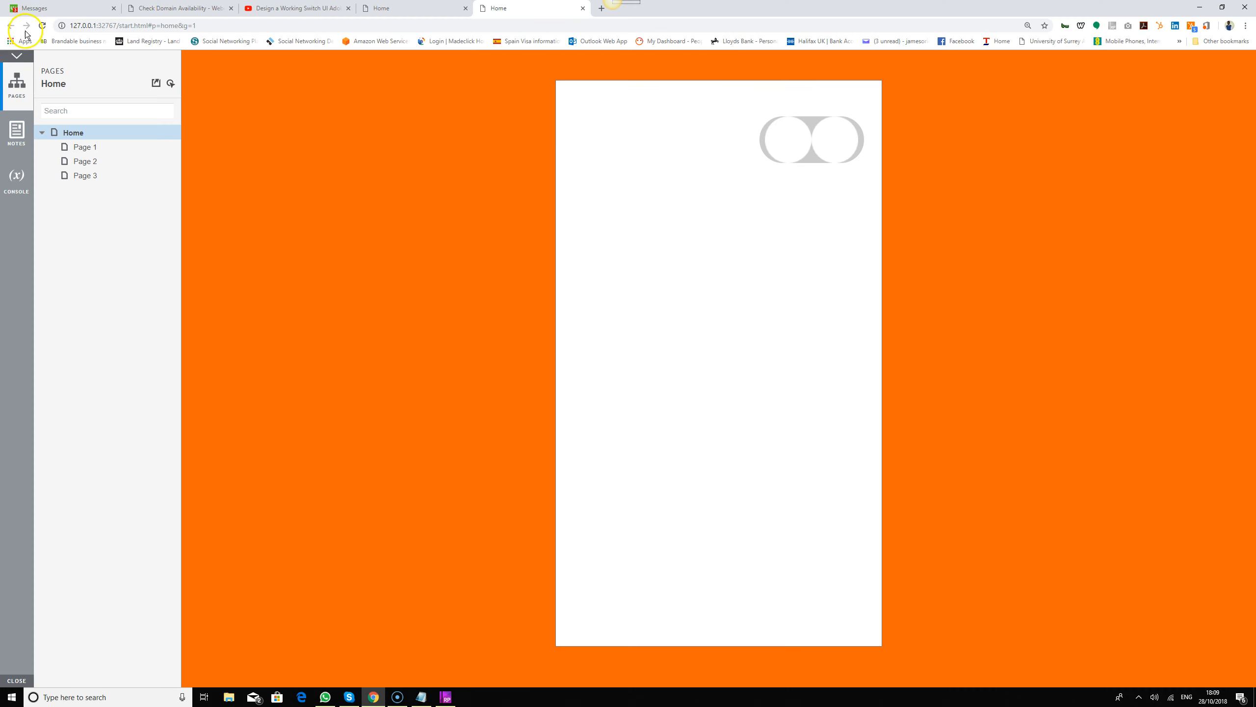
click(43, 26)
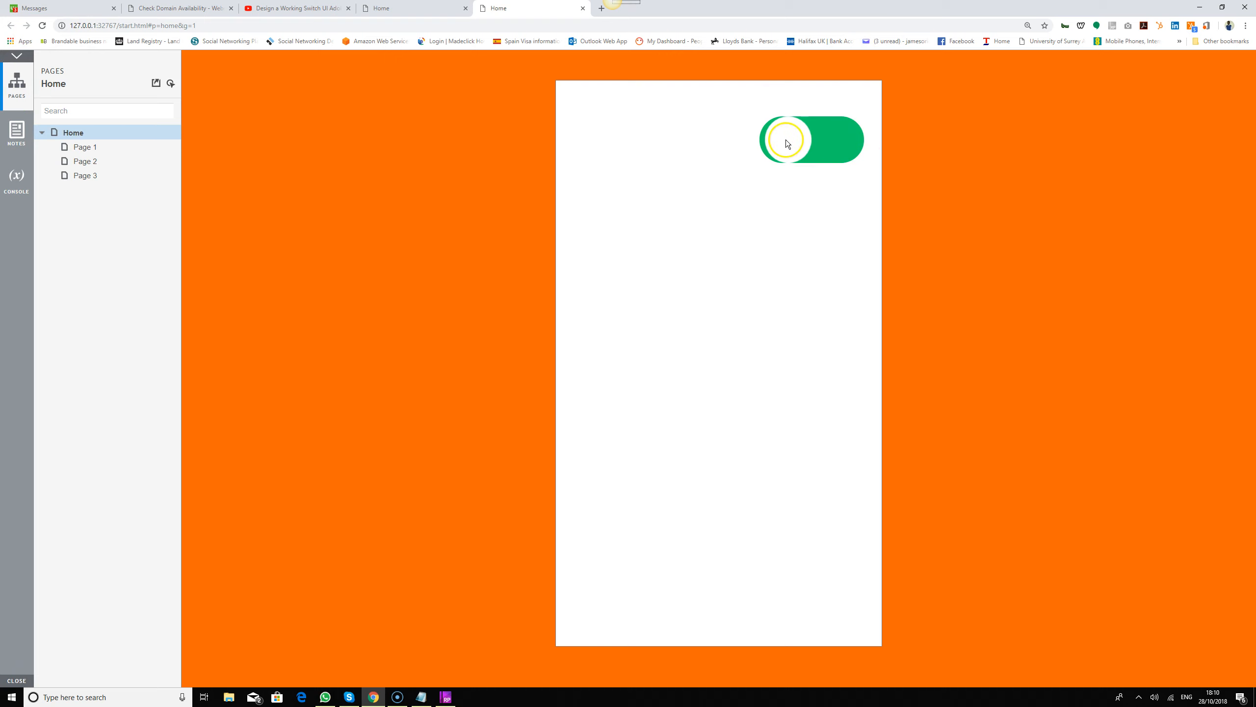
click(851, 142)
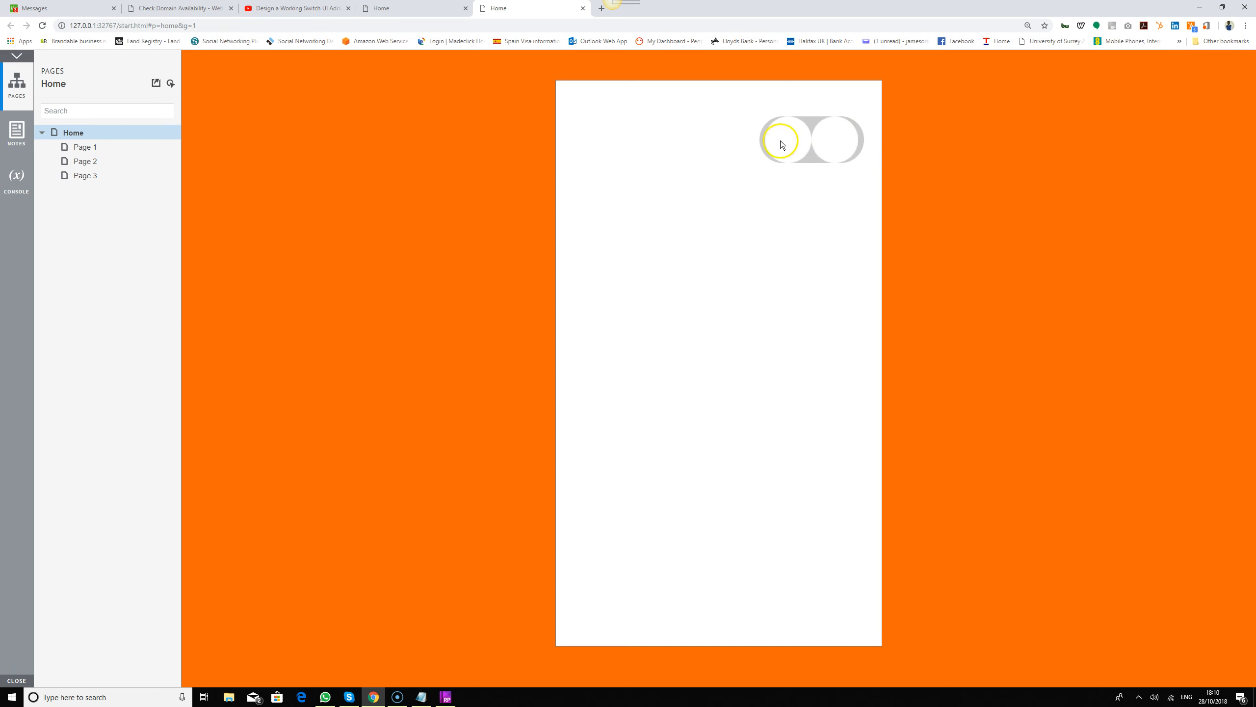
Switch to Axure RP and add an action hiding the onstate panel to its OnSwipeRight case, reviewing the case's other actions.
click(446, 696)
click(787, 184)
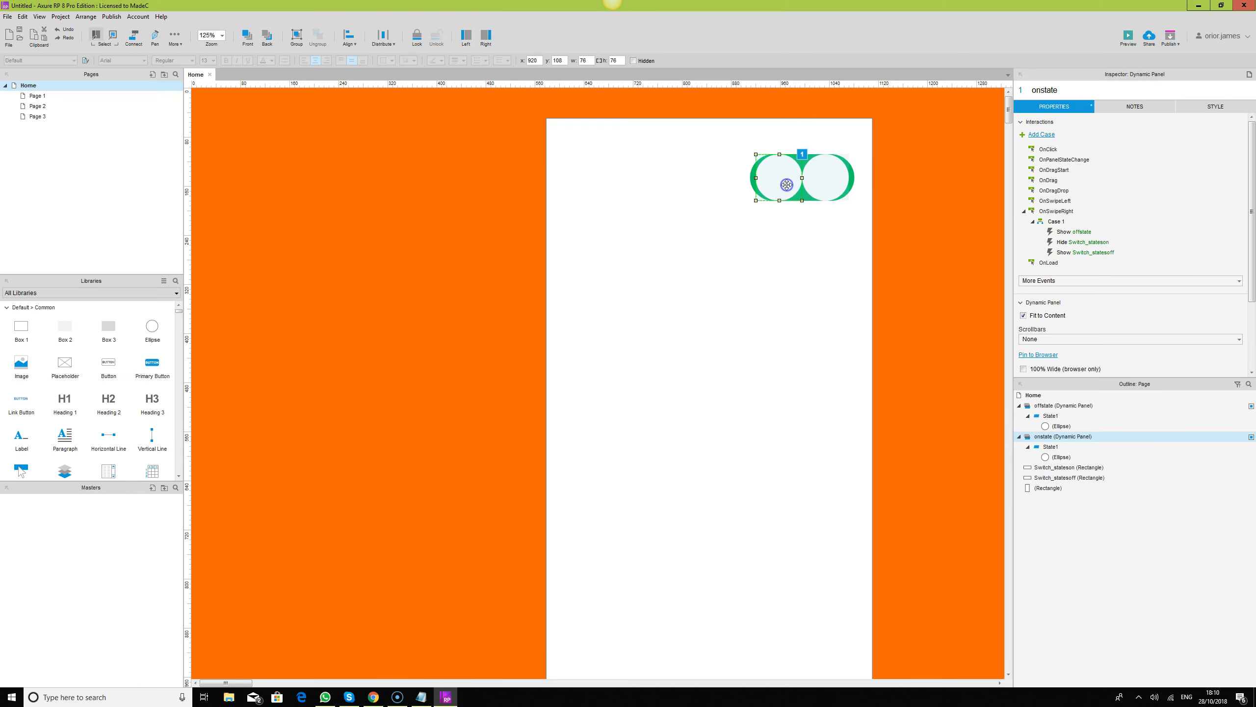
double_click(1076, 231)
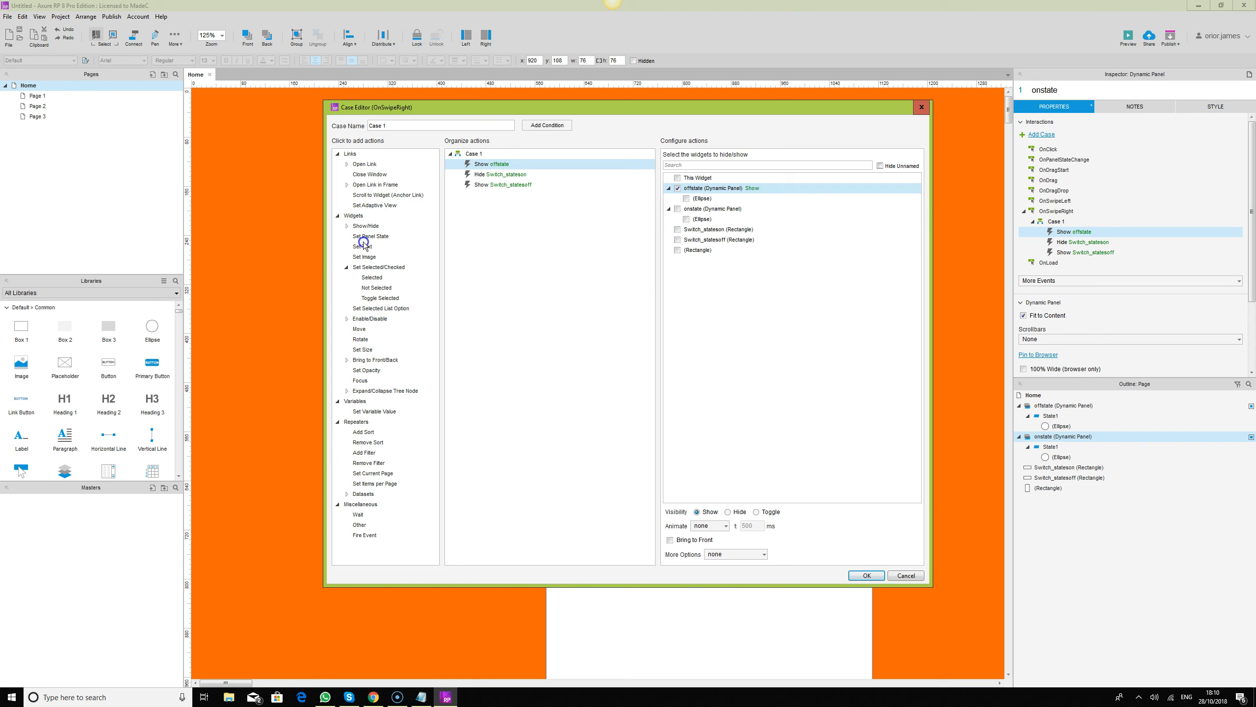
click(367, 227)
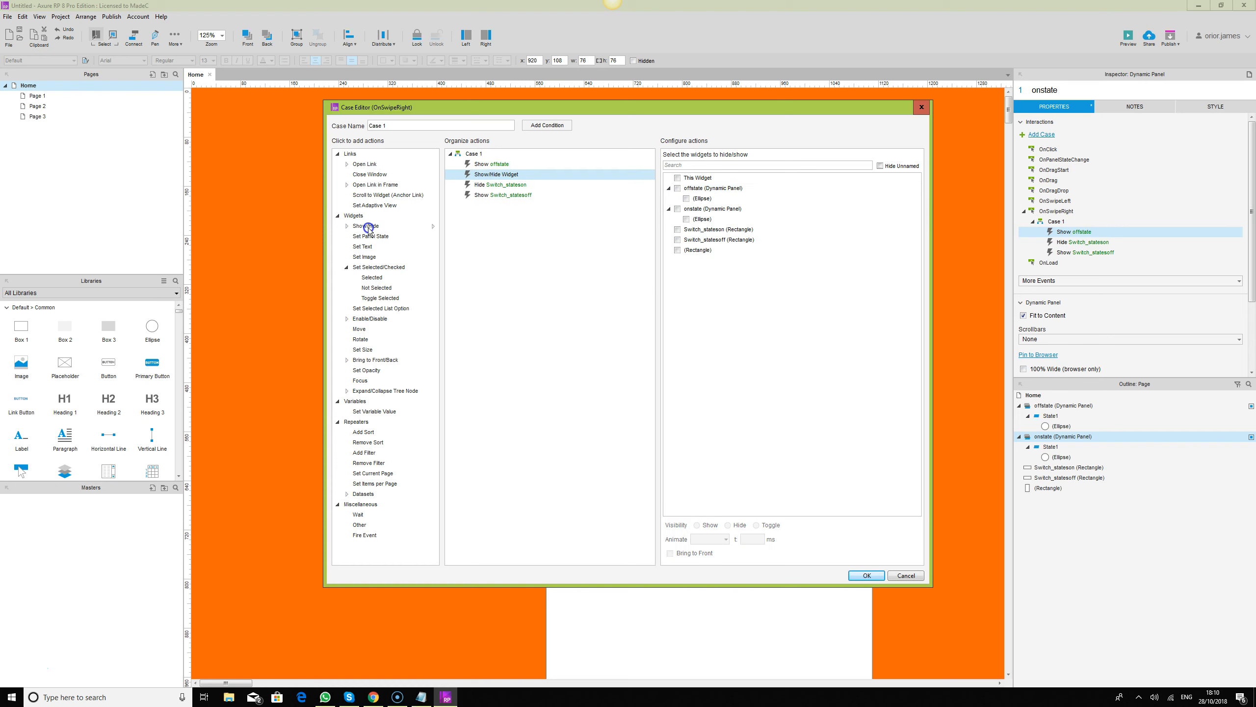
click(677, 209)
click(728, 524)
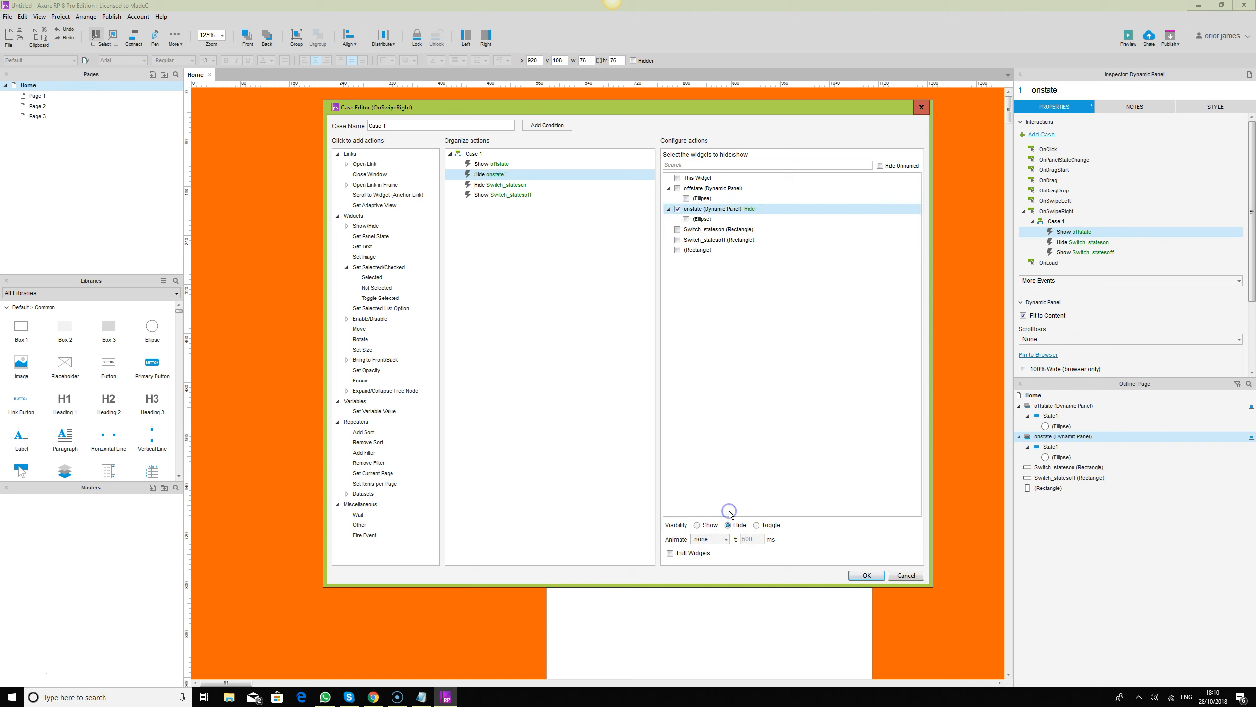
click(500, 164)
click(501, 175)
click(502, 185)
click(506, 195)
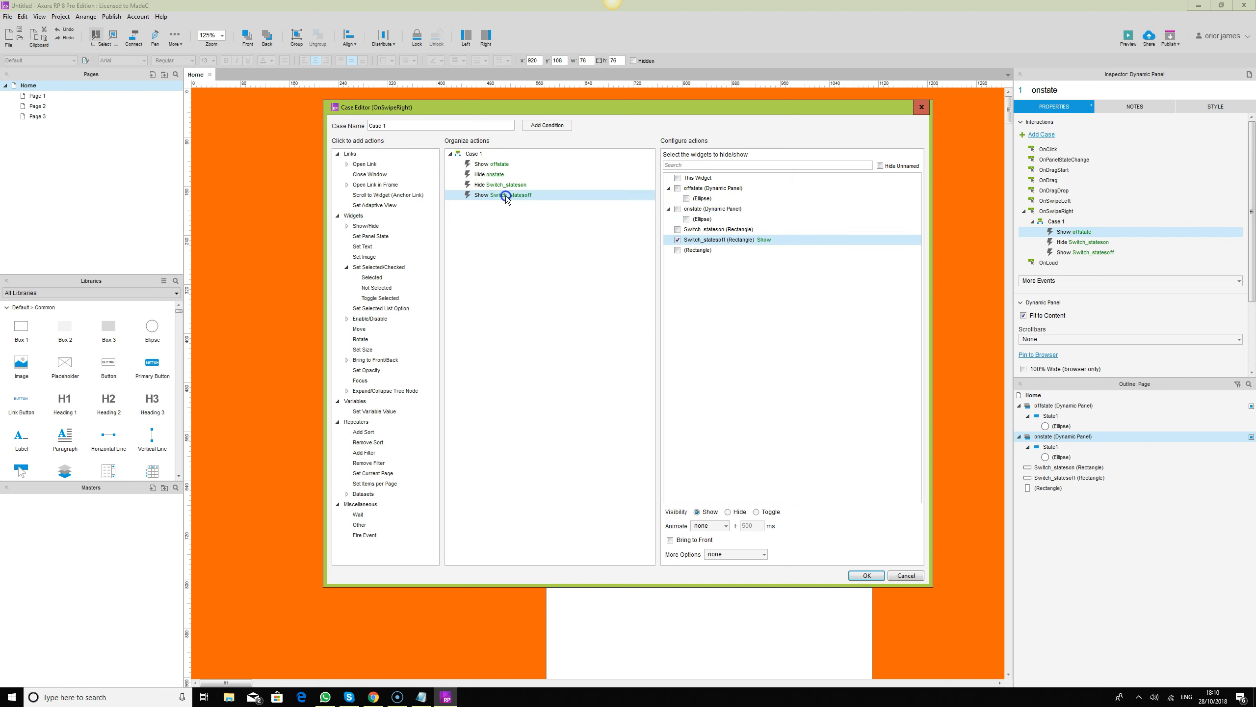
click(859, 578)
click(867, 576)
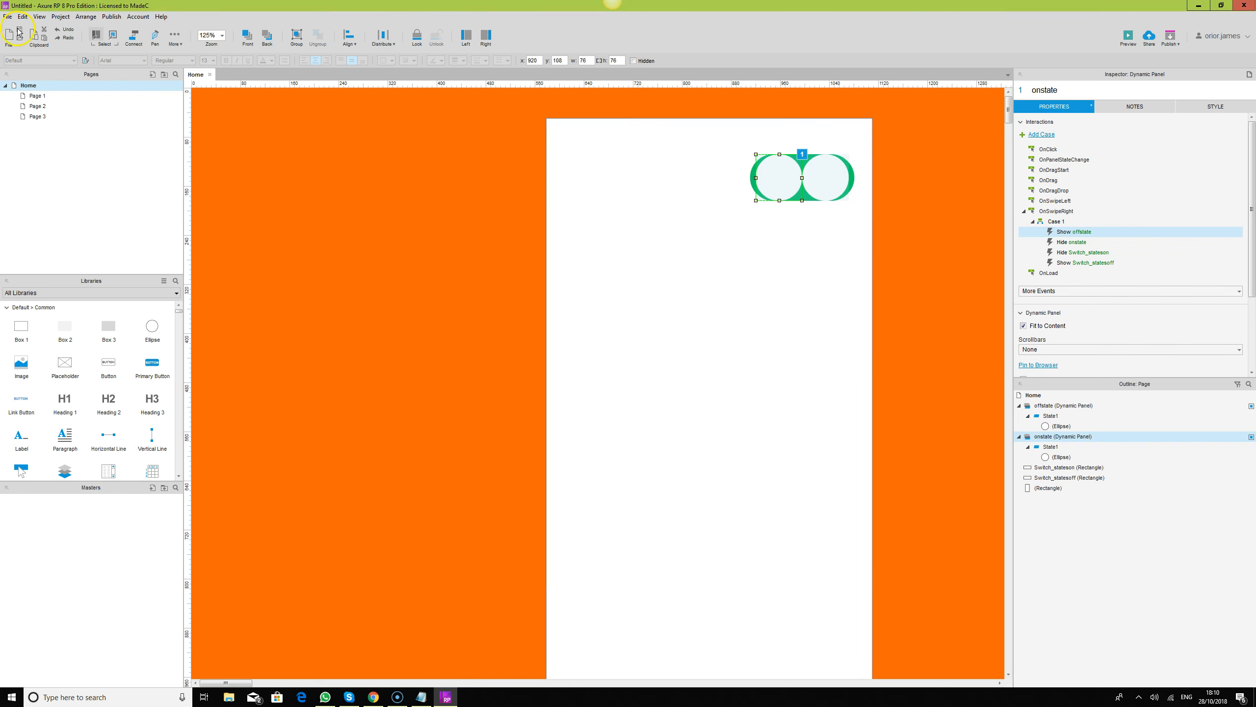
Switch to Chrome, reload the preview and swipe the knob right to check the off state.
mouse_move(373, 697)
click(381, 653)
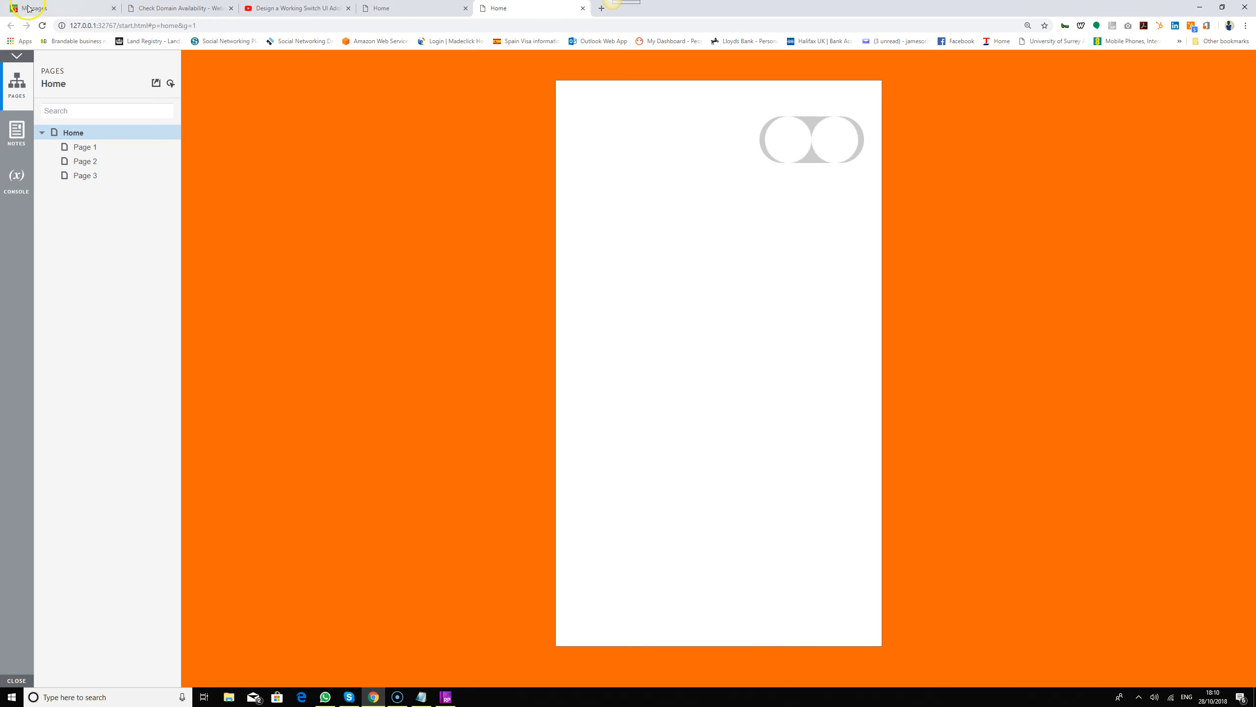
click(42, 26)
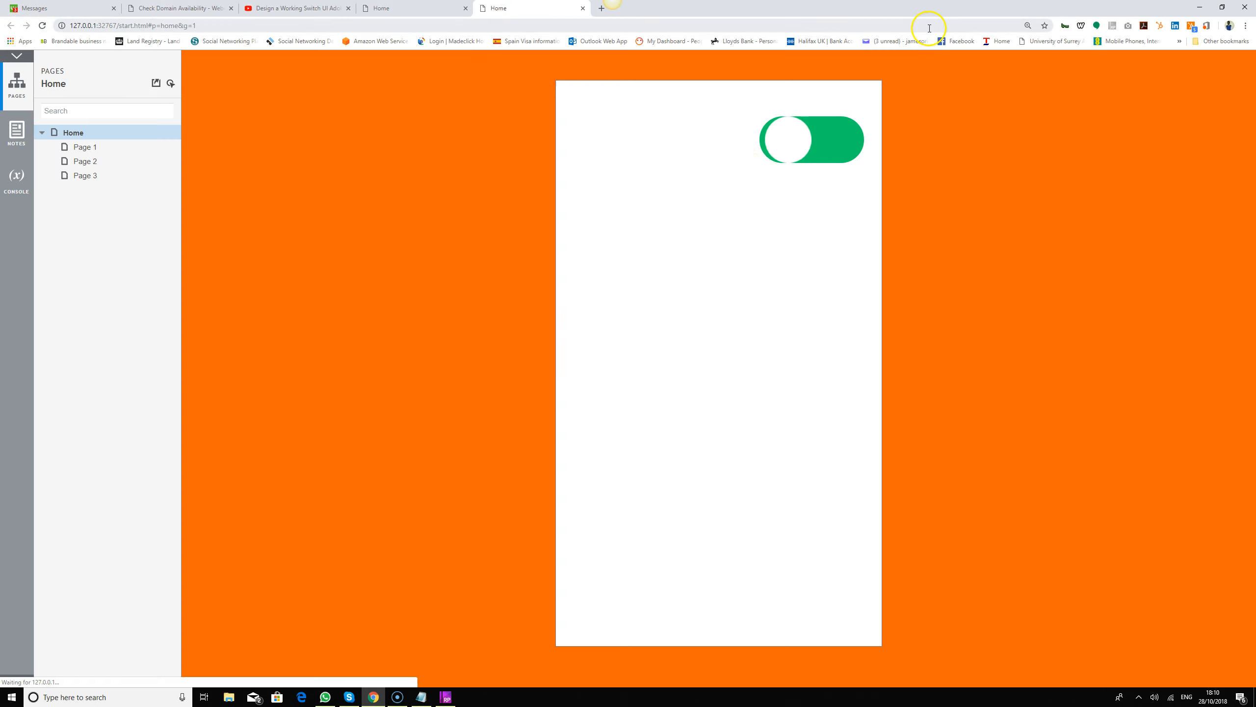
click(846, 141)
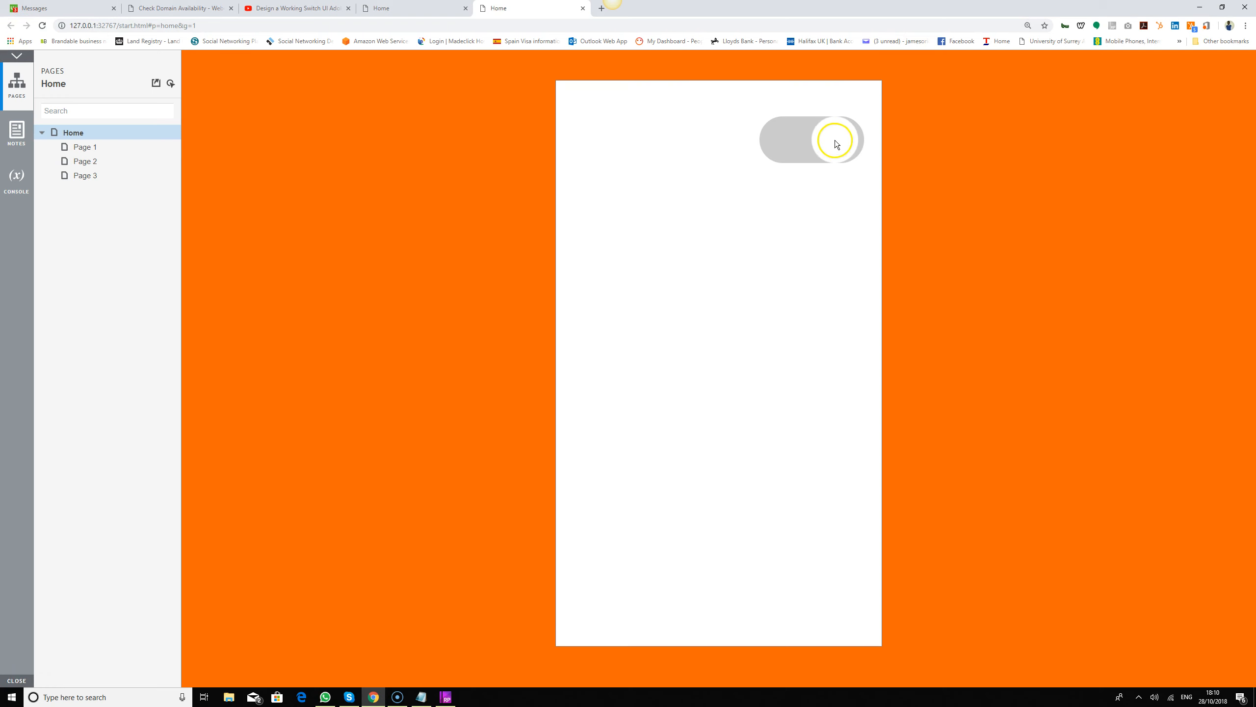
Switch to Axure RP and copy the onstate panel's OnSwipeRight case to the offstate panel's OnSwipeLeft event.
click(445, 697)
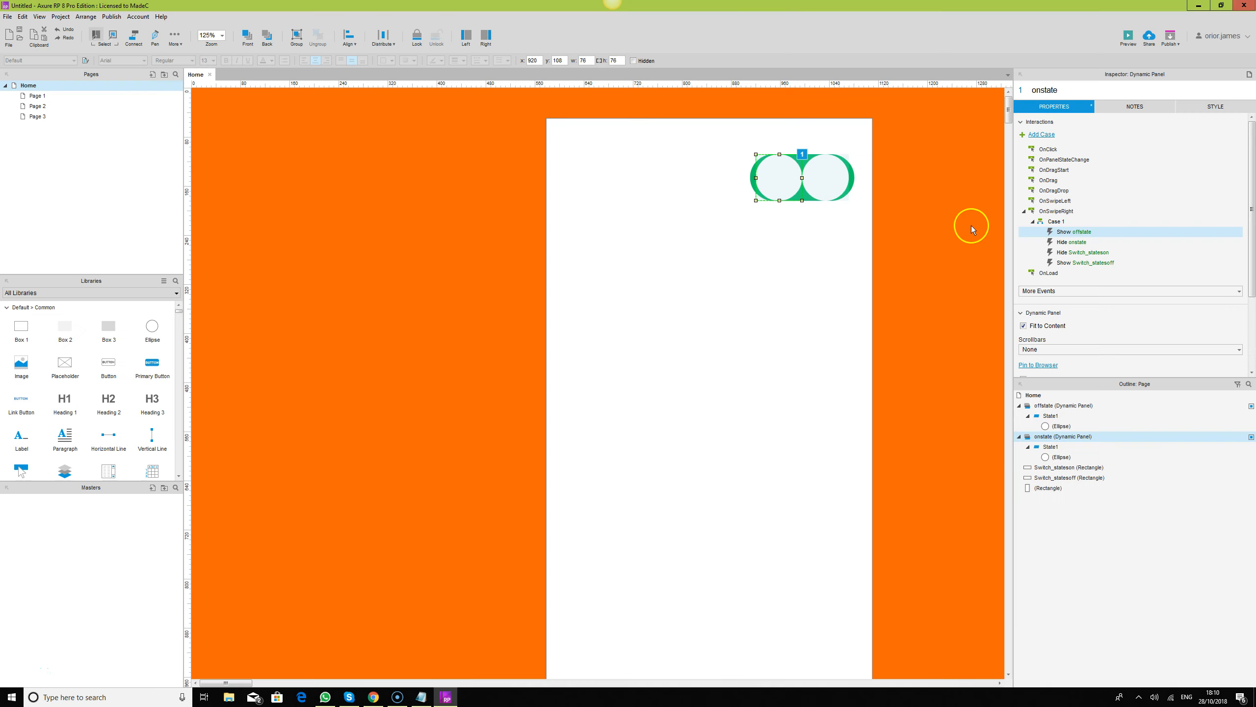
click(789, 170)
click(1058, 222)
click(826, 177)
click(1057, 201)
key(ctrl+v)
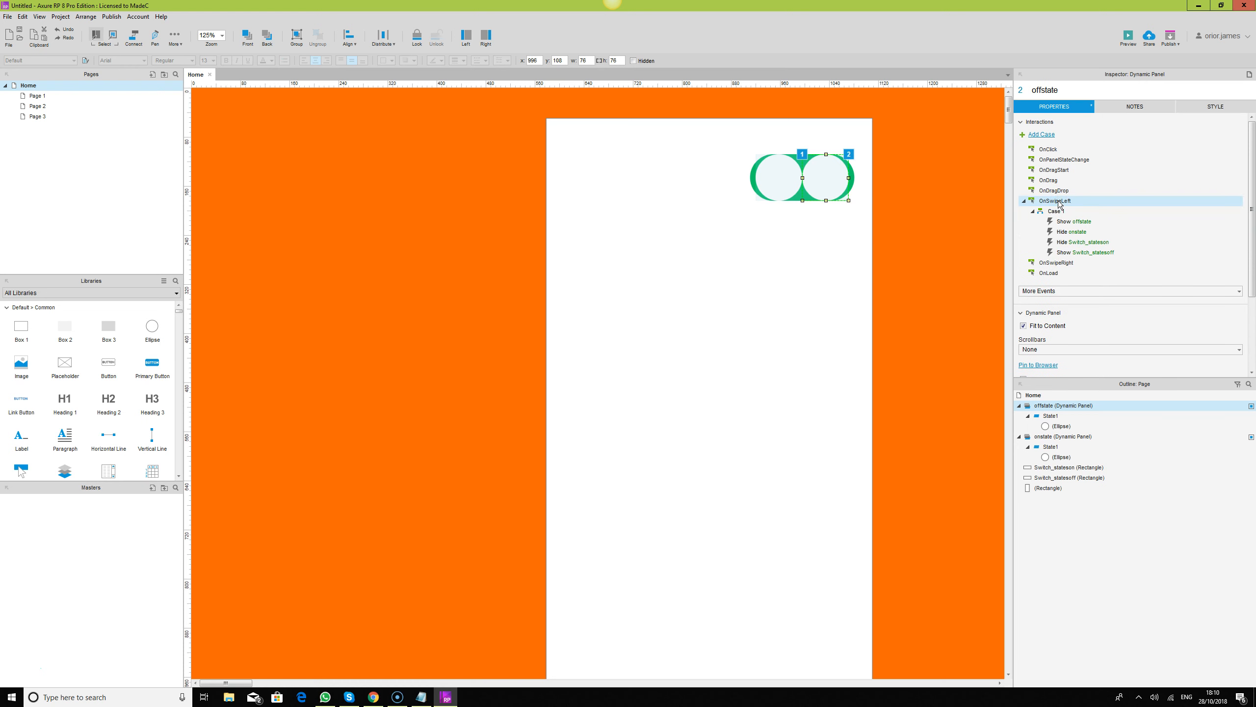
In the offstate panel's OnSwipeLeft case, change the offstate action to Hide and the onstate action to Show.
double_click(1077, 223)
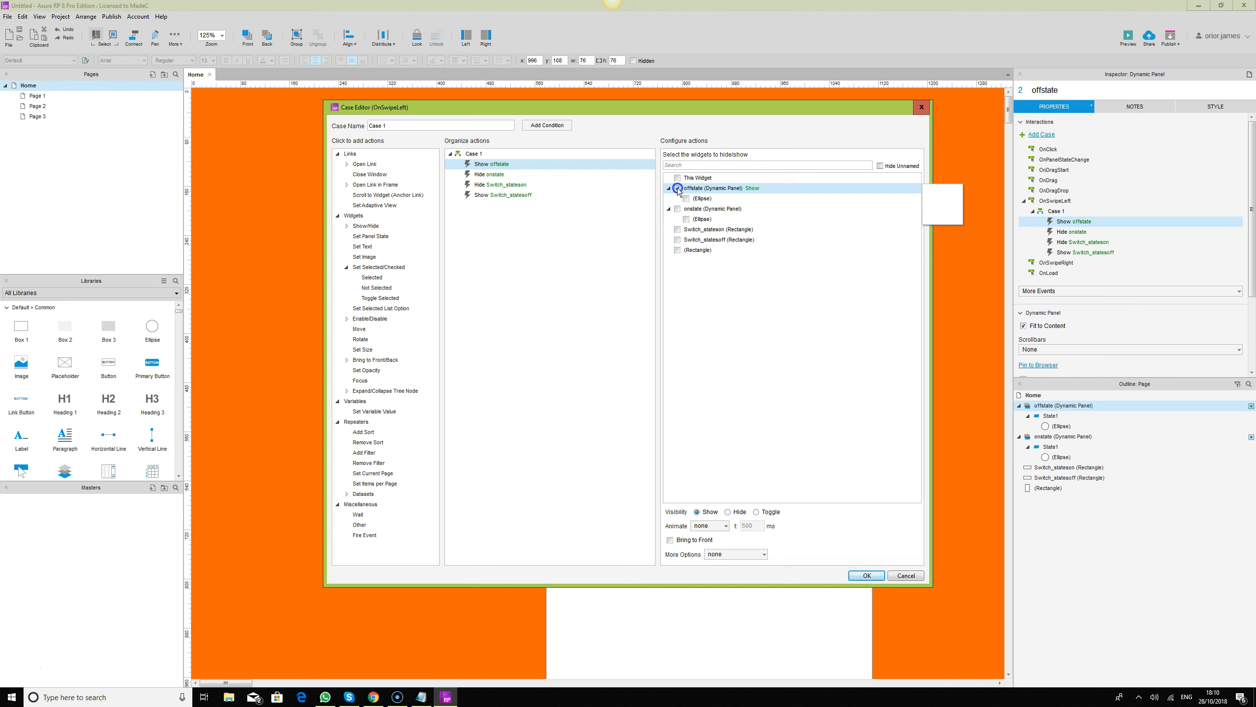
click(727, 512)
click(497, 175)
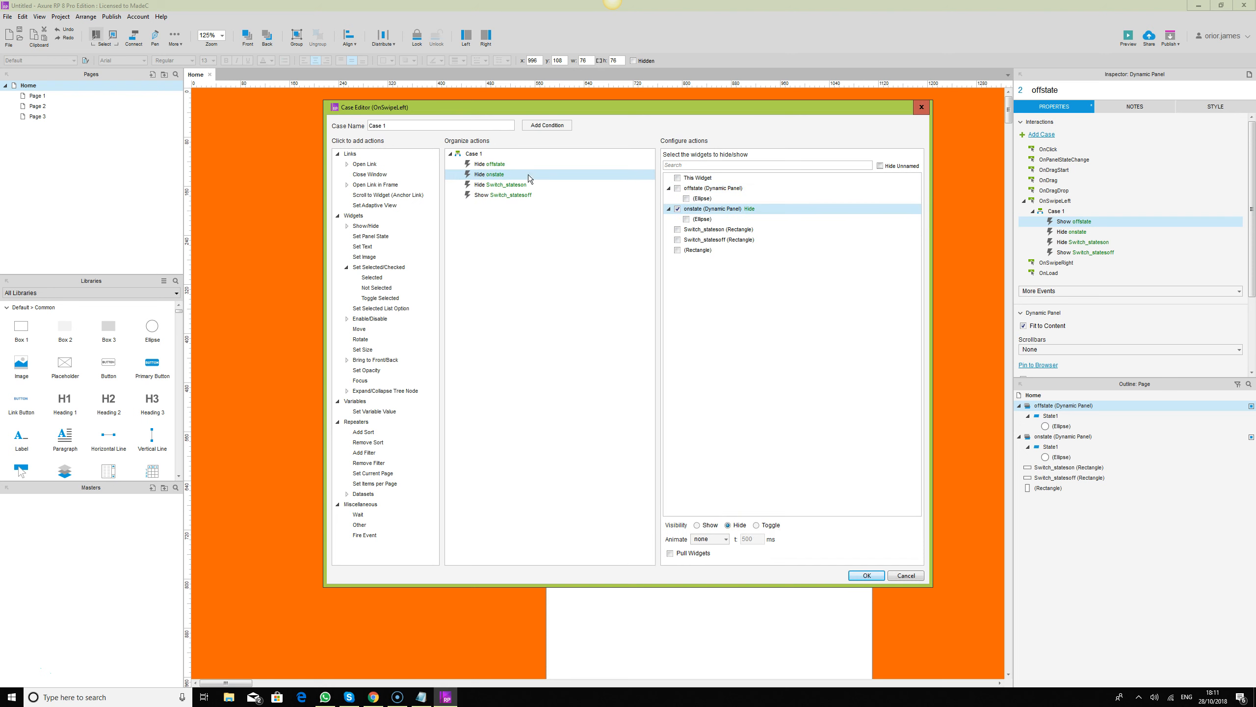
click(697, 526)
In the same OnSwipeLeft case, change the Switch_stateson action to Show and the Switch_statesoff action to Hide.
click(502, 186)
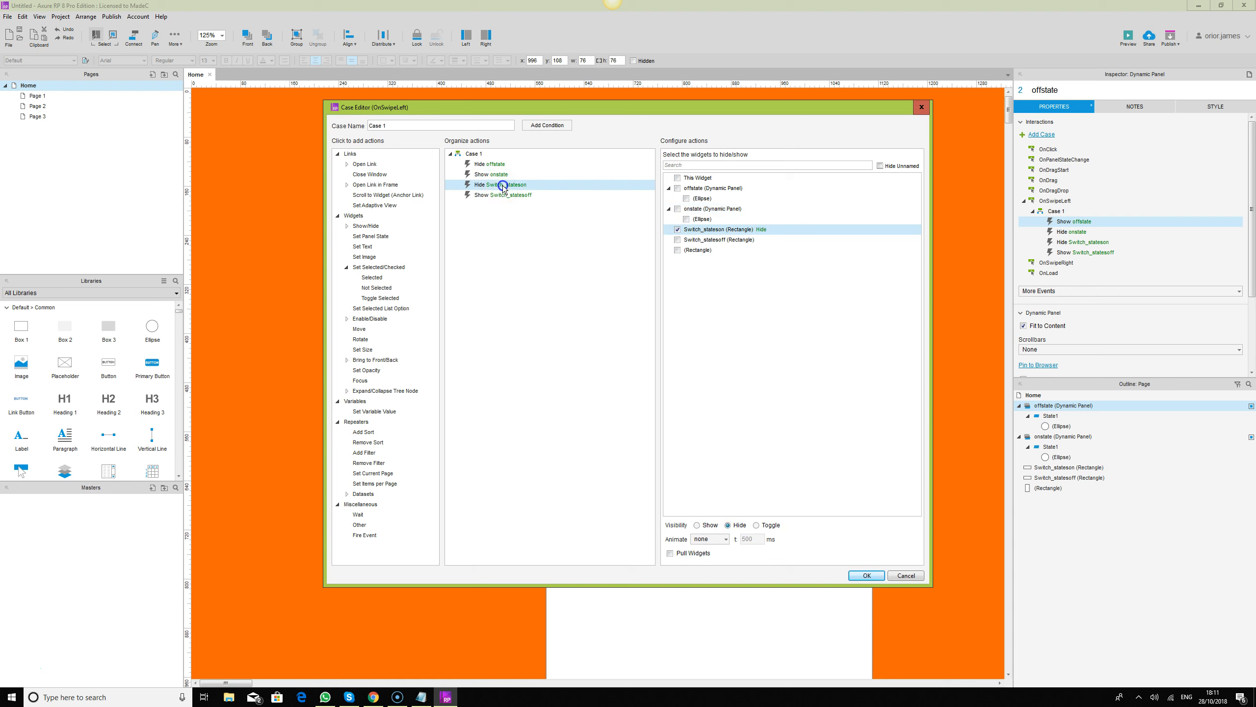
click(698, 526)
click(527, 195)
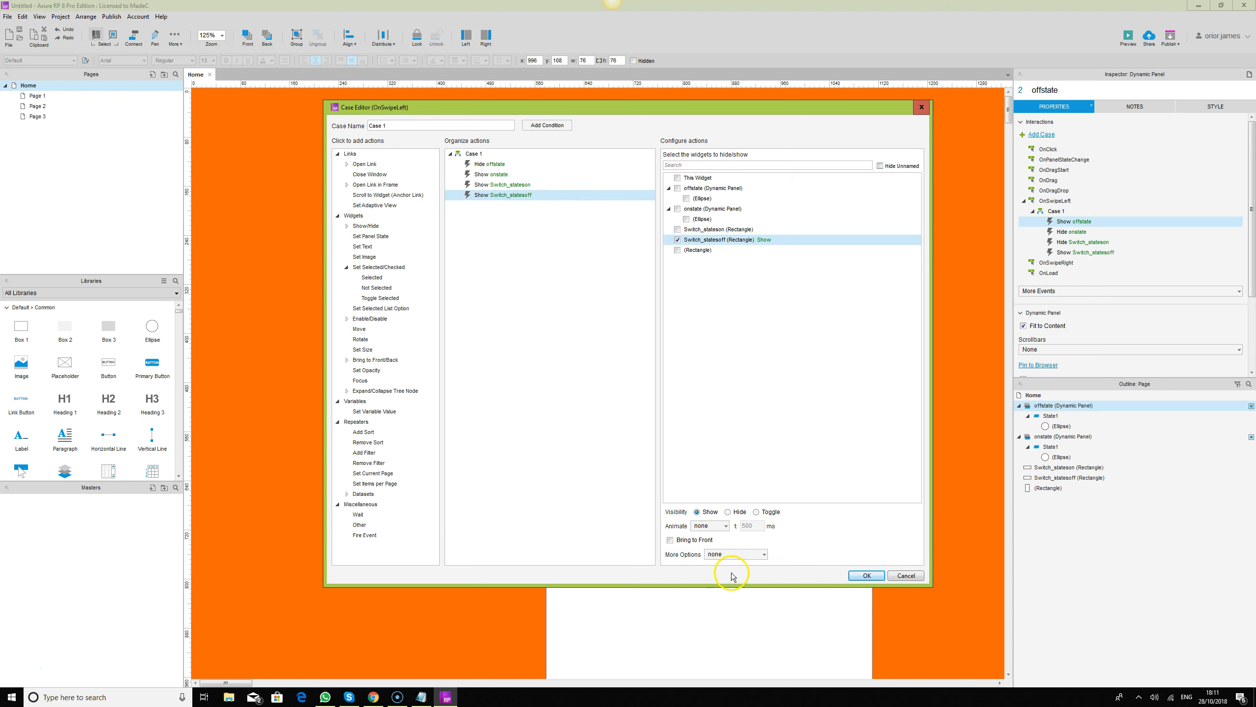
click(728, 512)
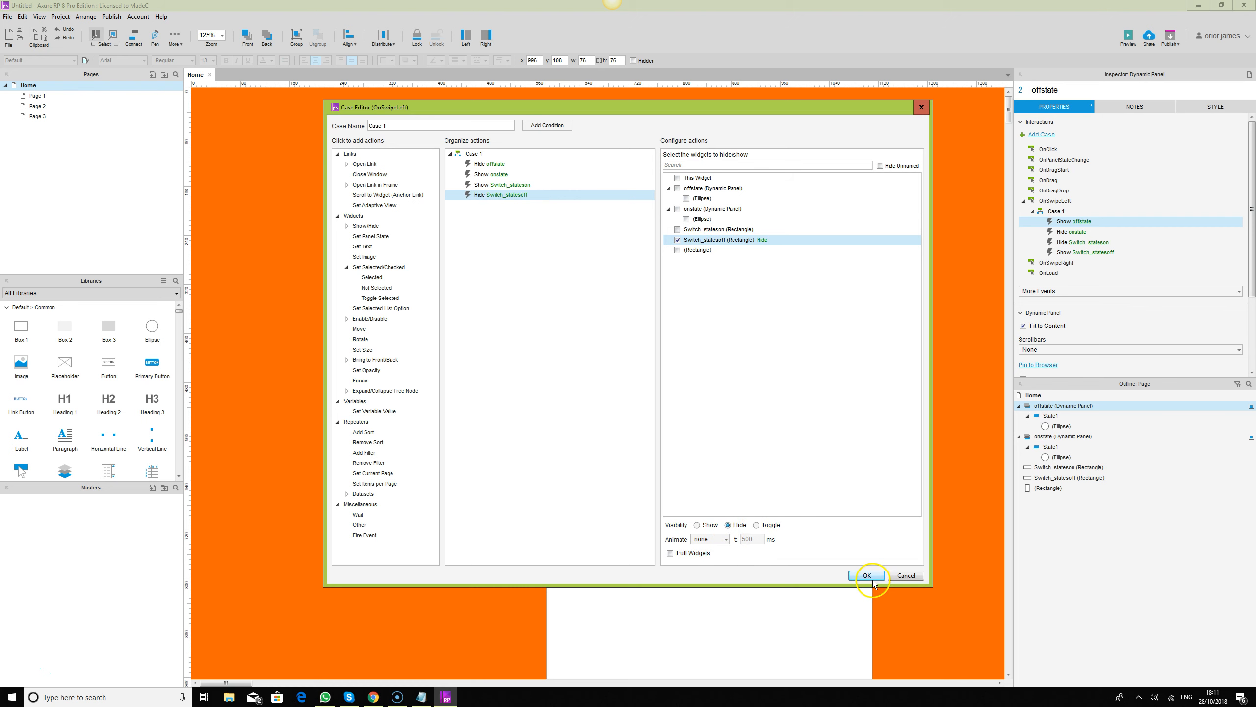
click(870, 577)
key(ctrl+s)
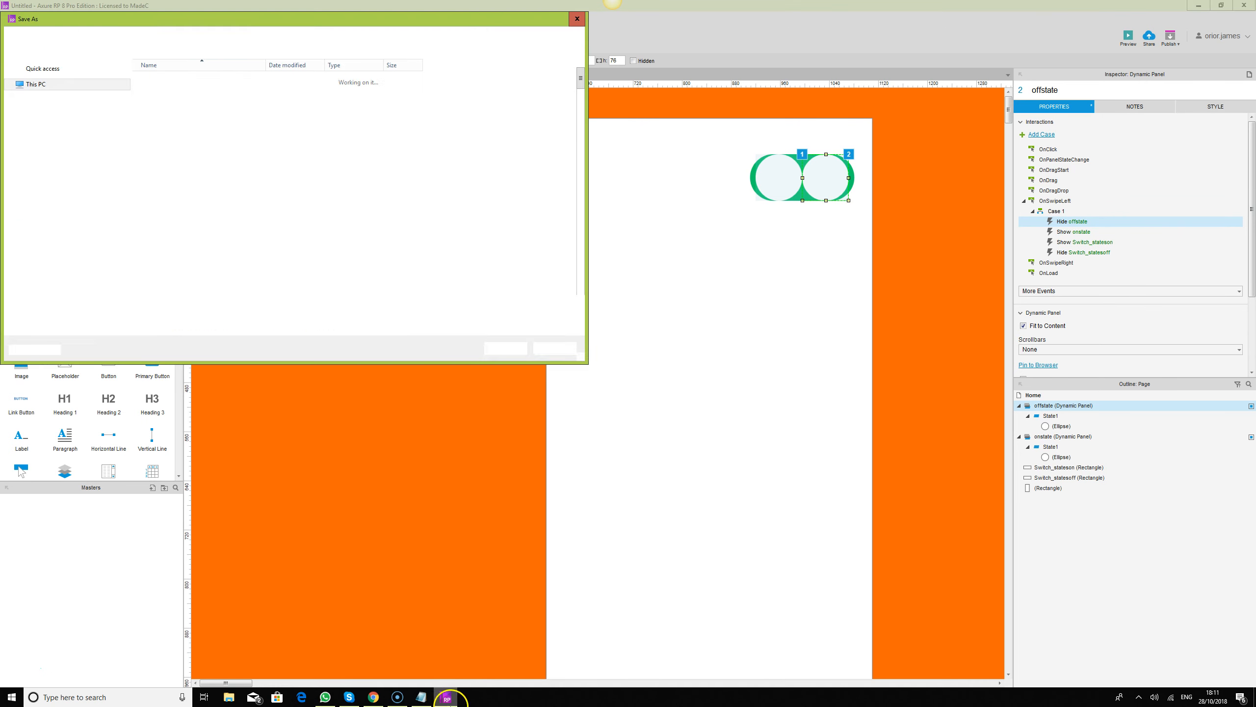
click(553, 348)
Switch to Chrome, reload the preview and swipe the knob right and left repeatedly to test toggling between green and grey.
key(F5)
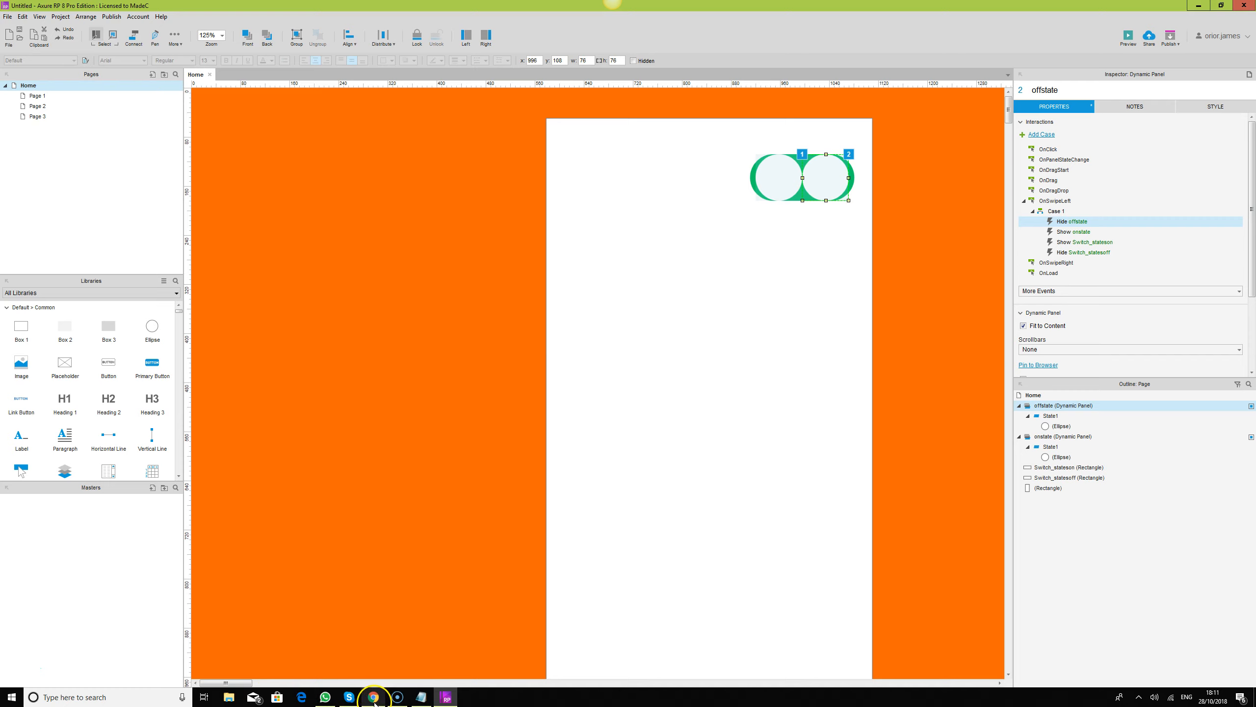
click(44, 26)
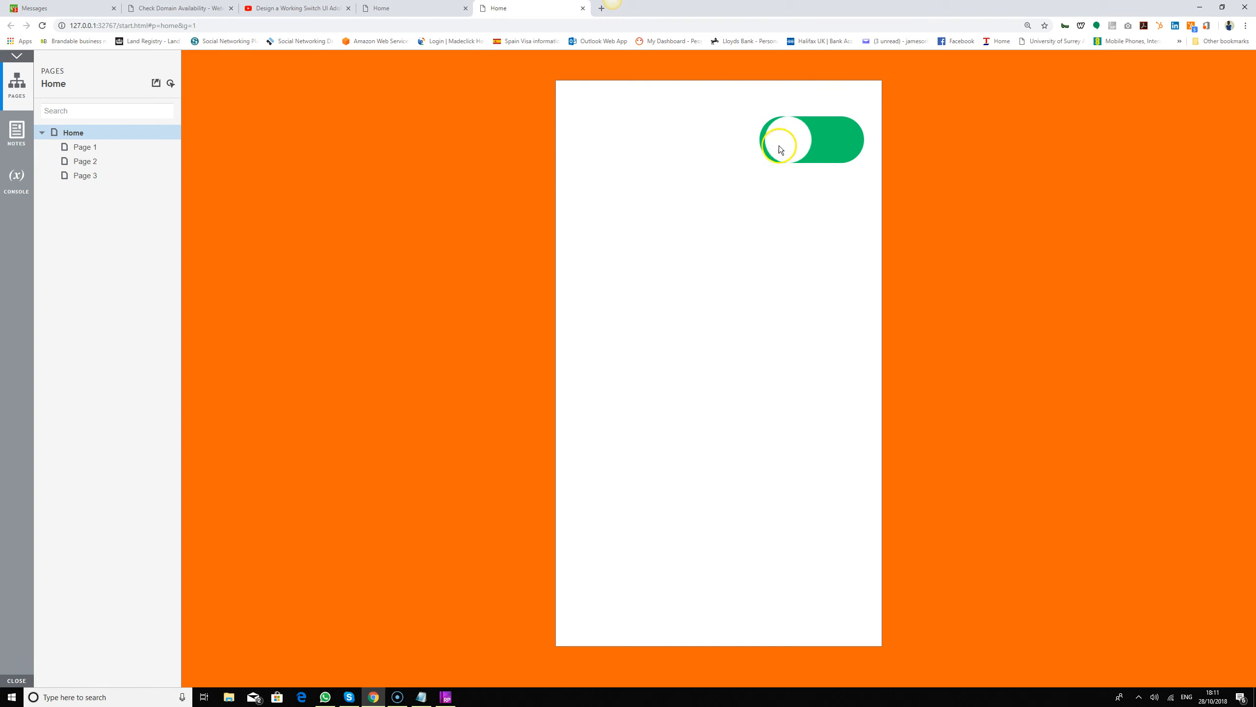
click(851, 136)
click(781, 145)
click(850, 148)
click(791, 149)
click(850, 151)
click(773, 151)
click(841, 142)
click(791, 148)
click(846, 134)
click(770, 134)
click(844, 141)
click(813, 143)
click(826, 144)
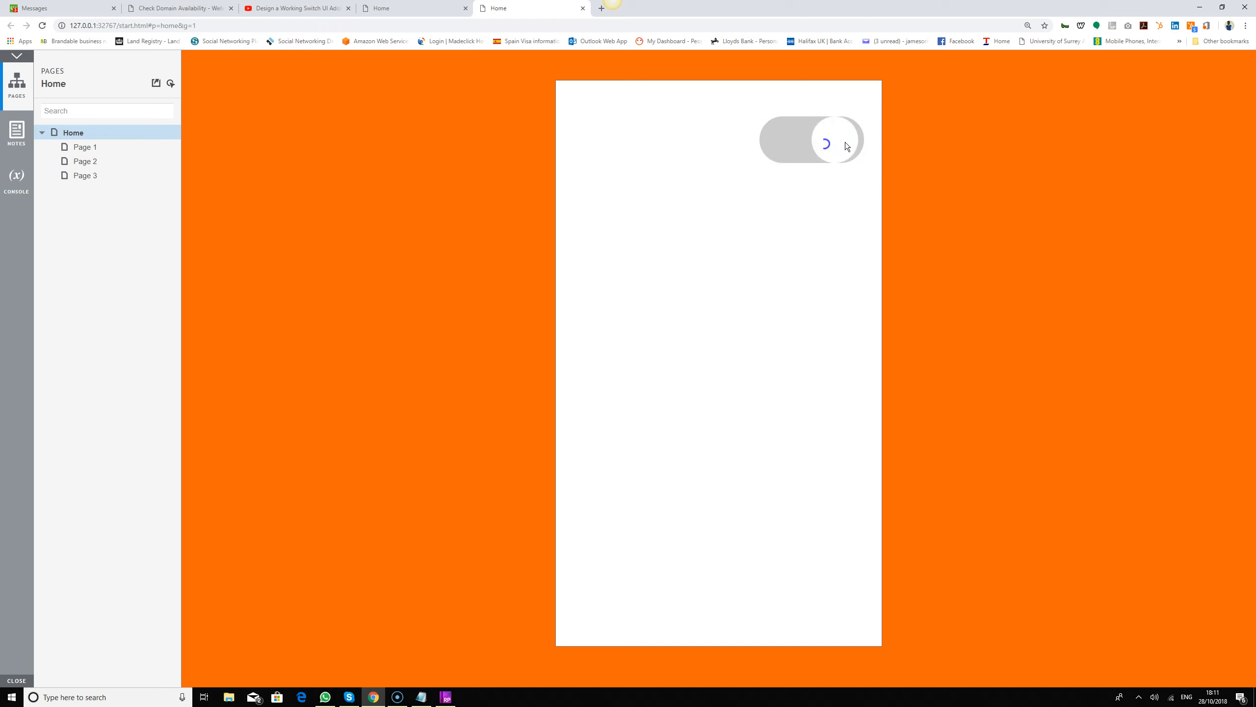
click(799, 145)
click(827, 144)
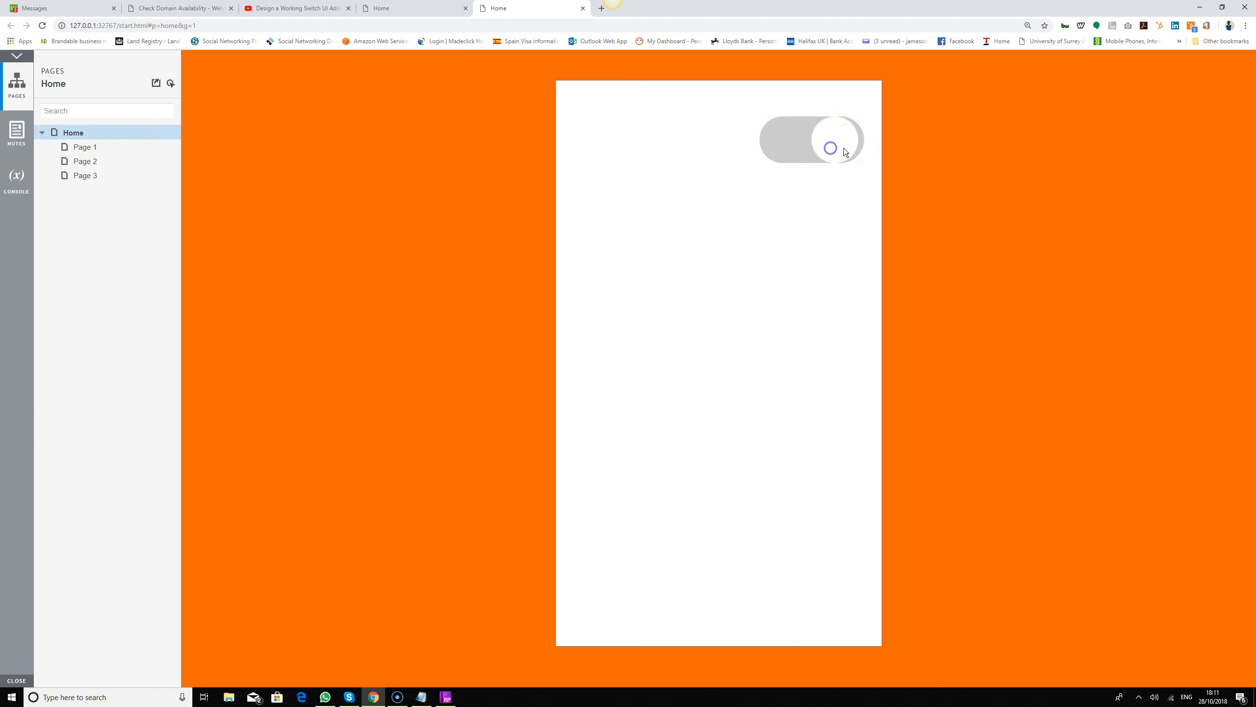
click(798, 144)
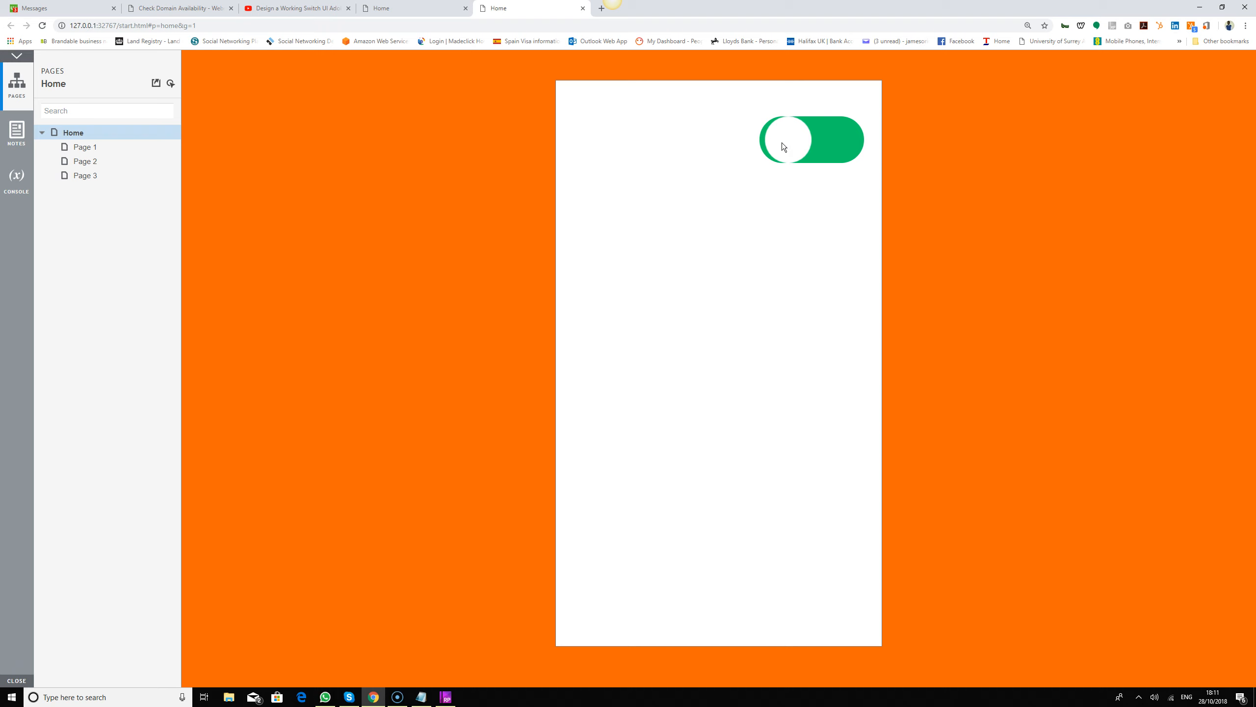
mouse_move(782, 143)
mouse_down()
mouse_move(850, 150)
mouse_move(767, 149)
mouse_up()
drag(850, 150, 643, 138)
drag(792, 146, 851, 151)
drag(768, 149, 769, 150)
drag(778, 142, 870, 146)
drag(837, 144, 770, 150)
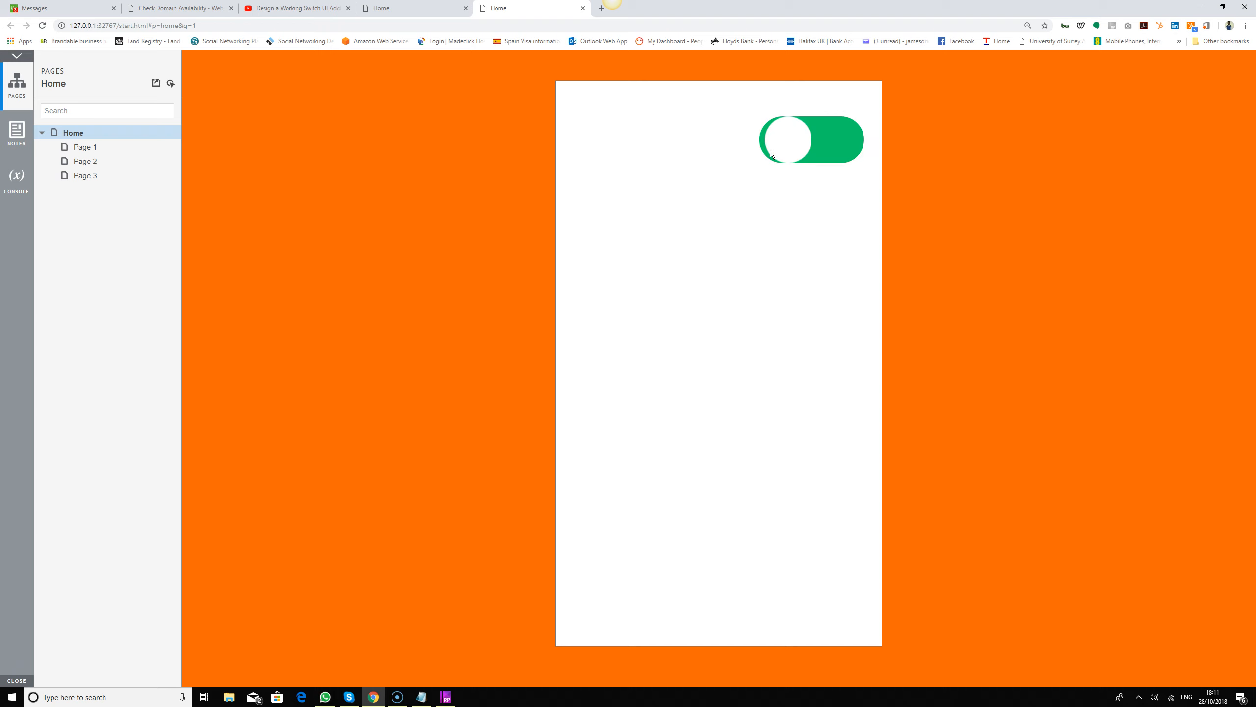